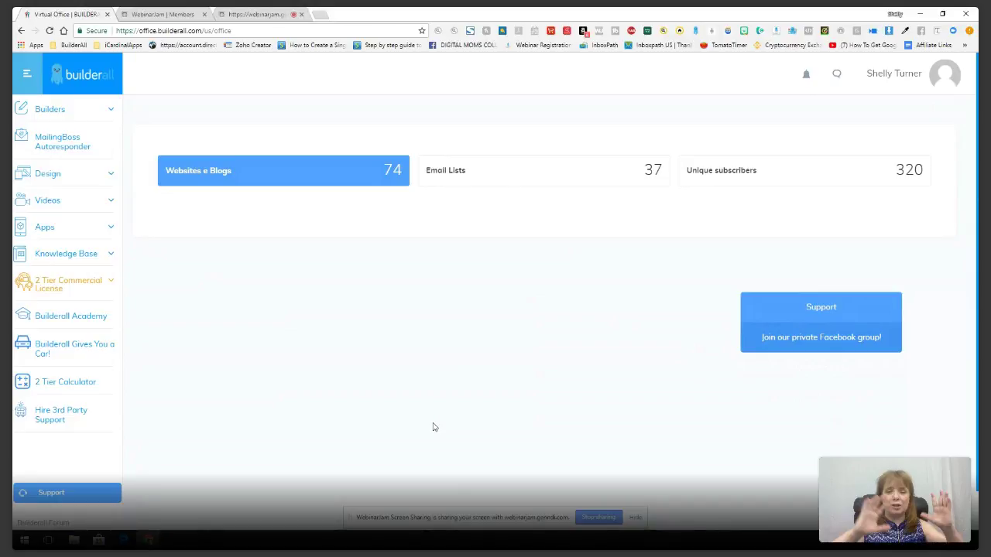
Dismiss the presenter video on the office dashboard, and view the Launch Alert form before closing it
left_click(86, 82)
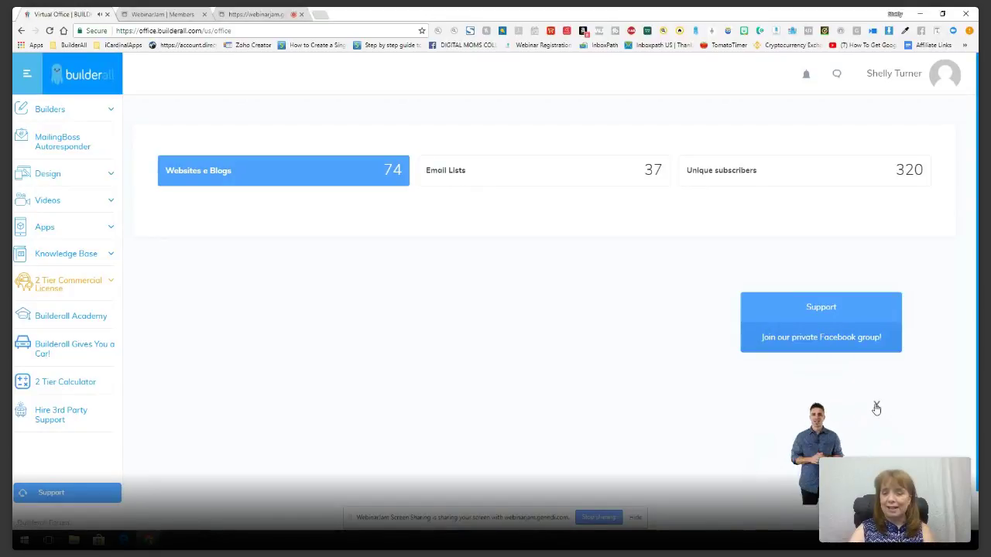
left_click(875, 408)
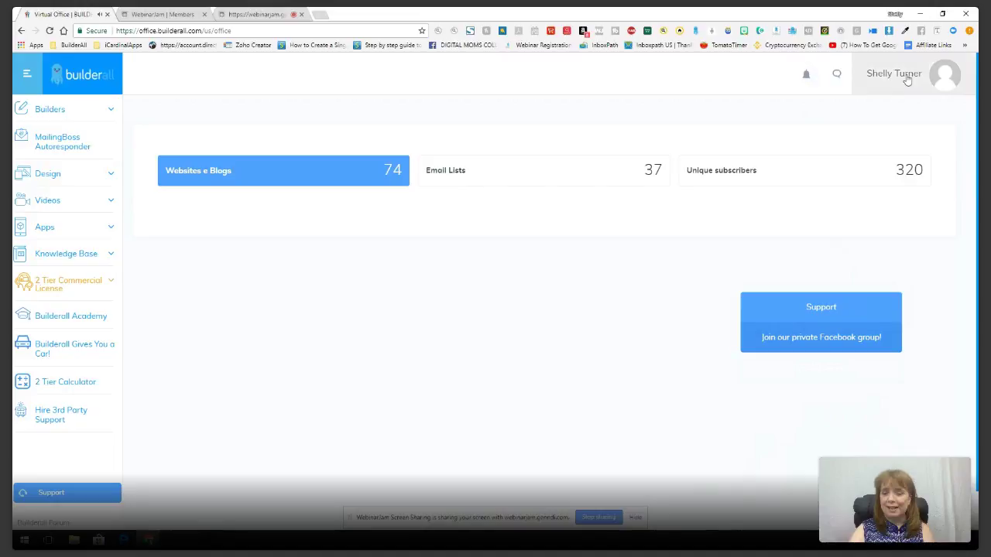
left_click(805, 81)
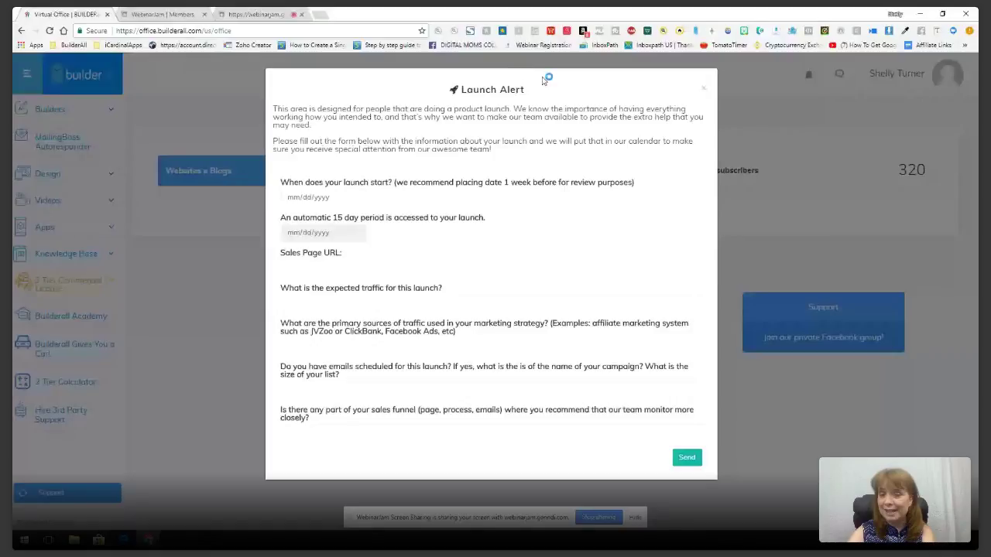
left_click(802, 77)
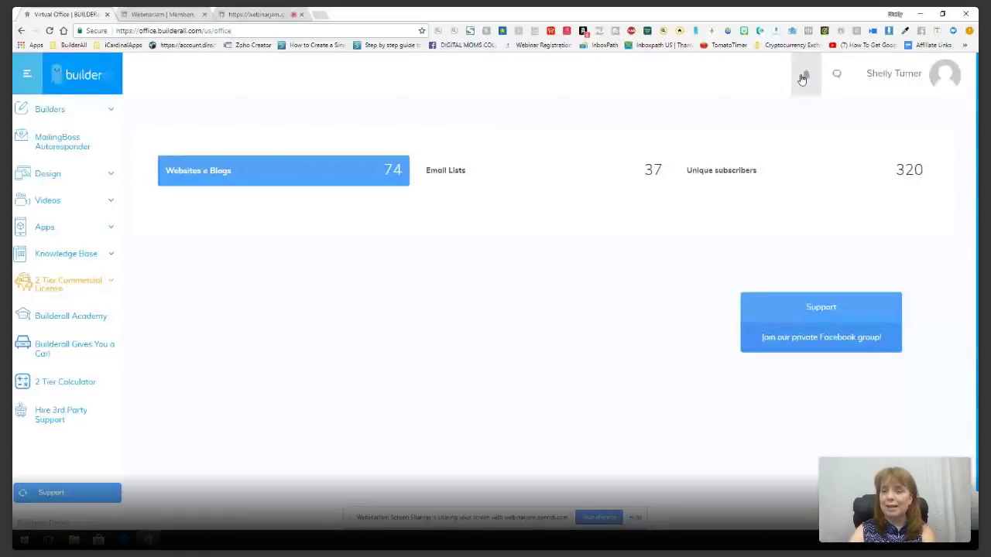
View the full messages list and the account options, returning to the office dashboard
left_click(836, 74)
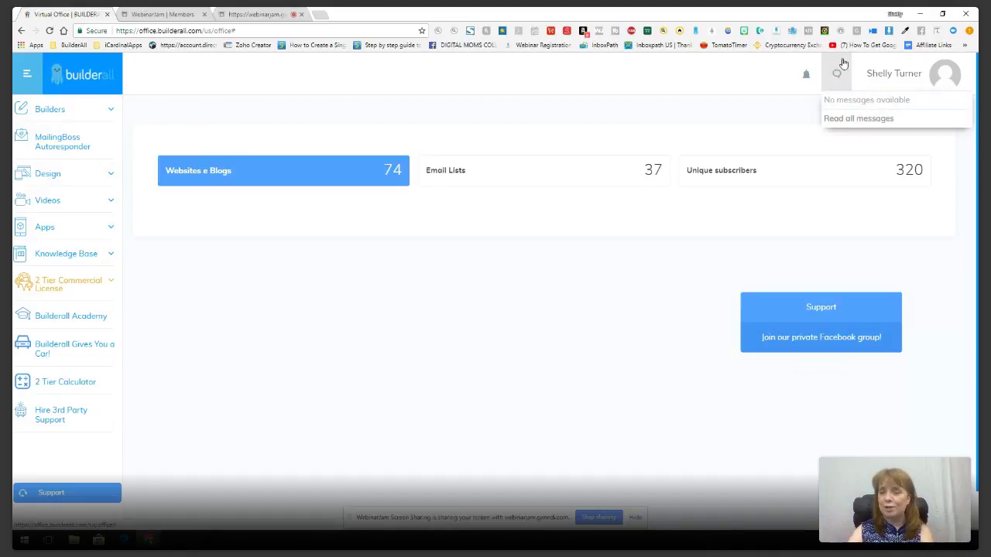
left_click(844, 120)
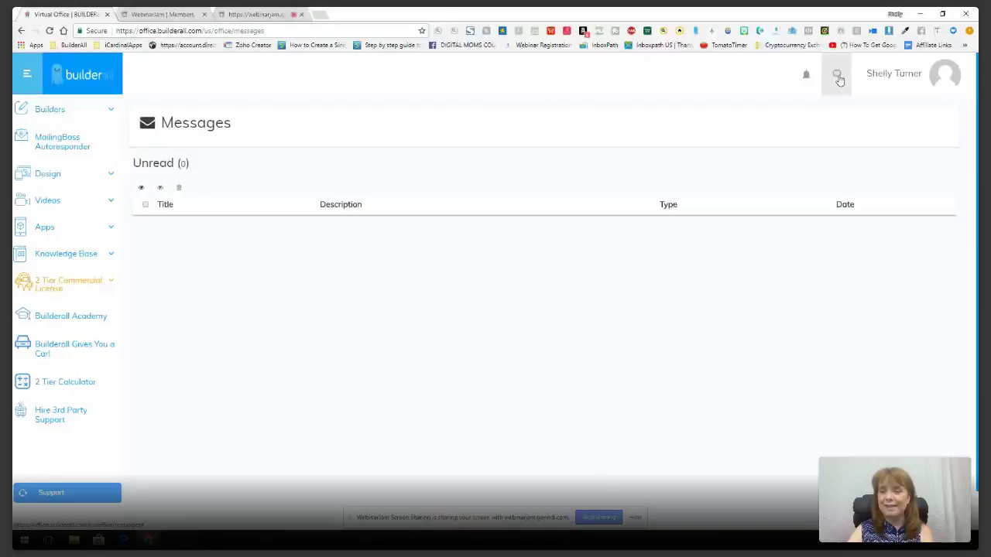
left_click(910, 78)
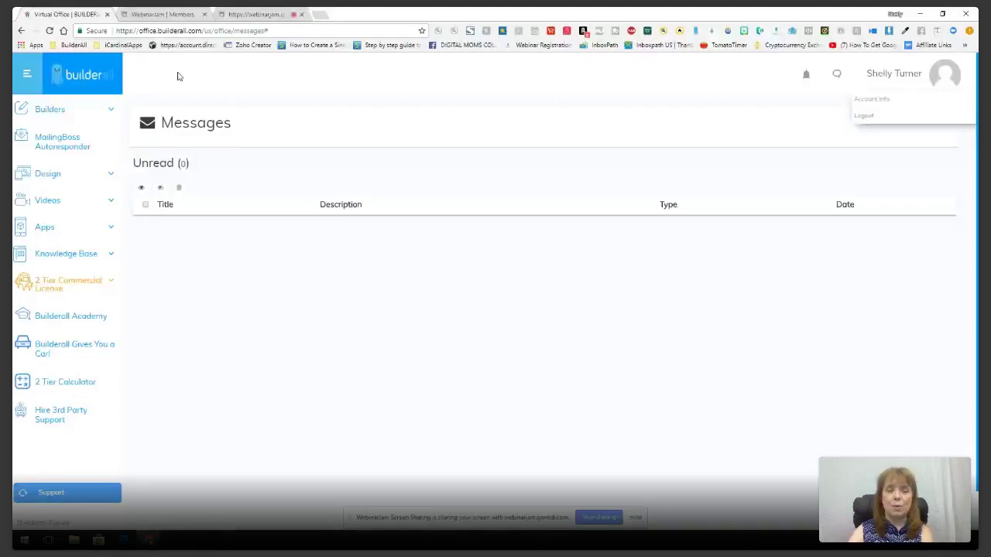
left_click(83, 76)
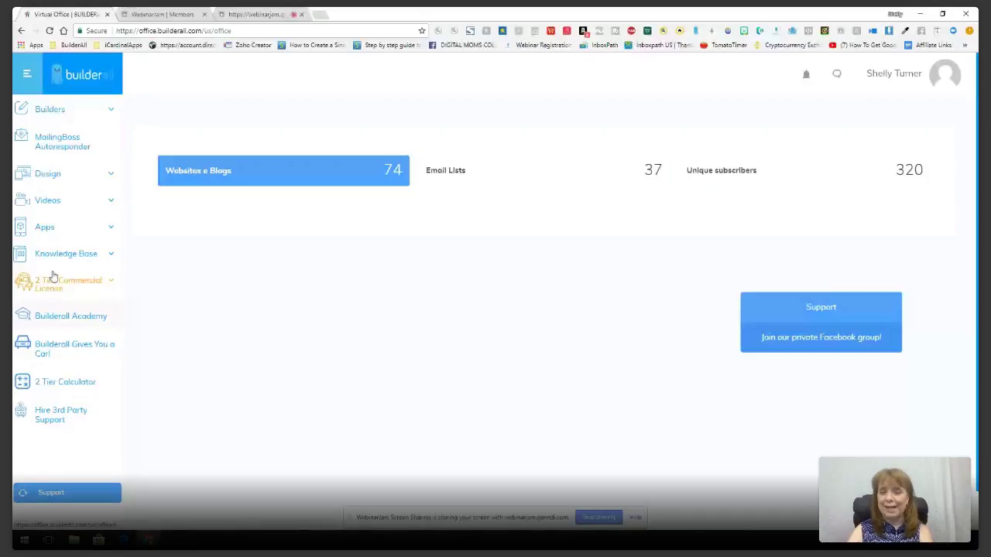
Open the Support page and choose Other Problems under the Payments issues
scroll(766, 316, "down", 1)
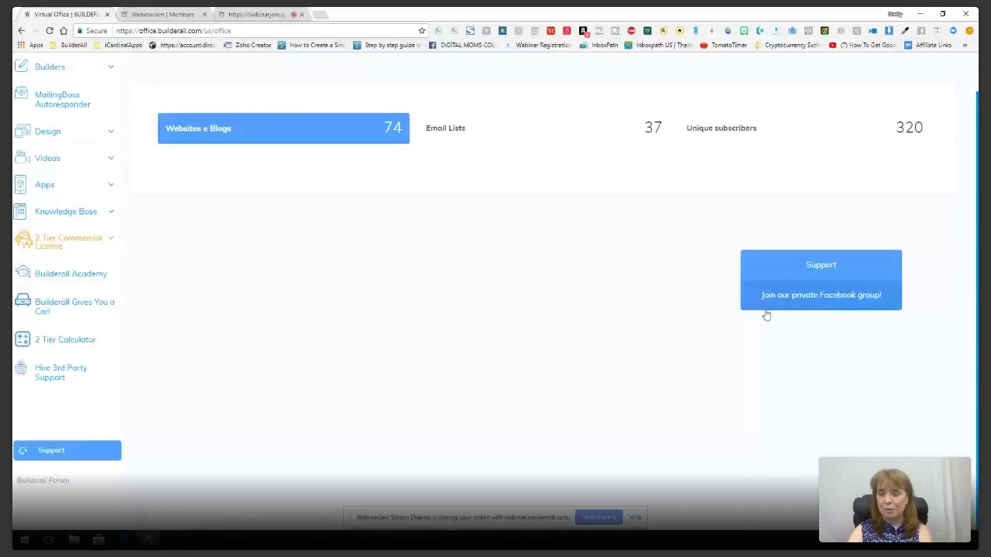
left_click(820, 266)
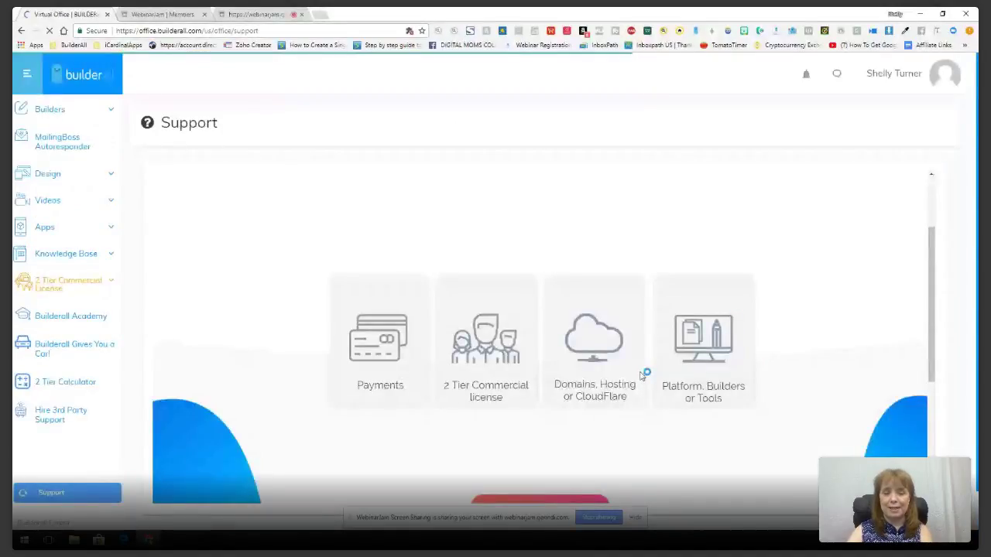
scroll(642, 376, "down", 1)
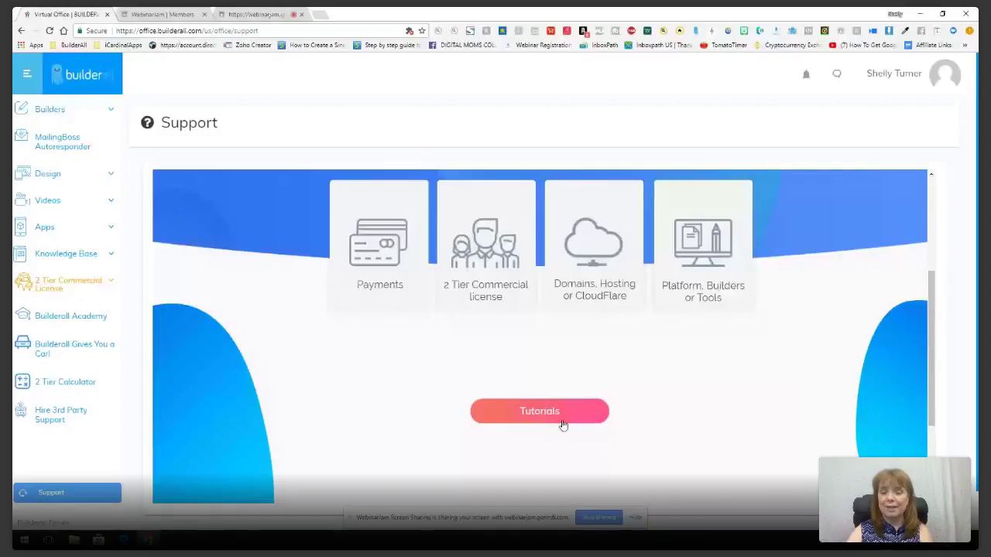
left_click(379, 248)
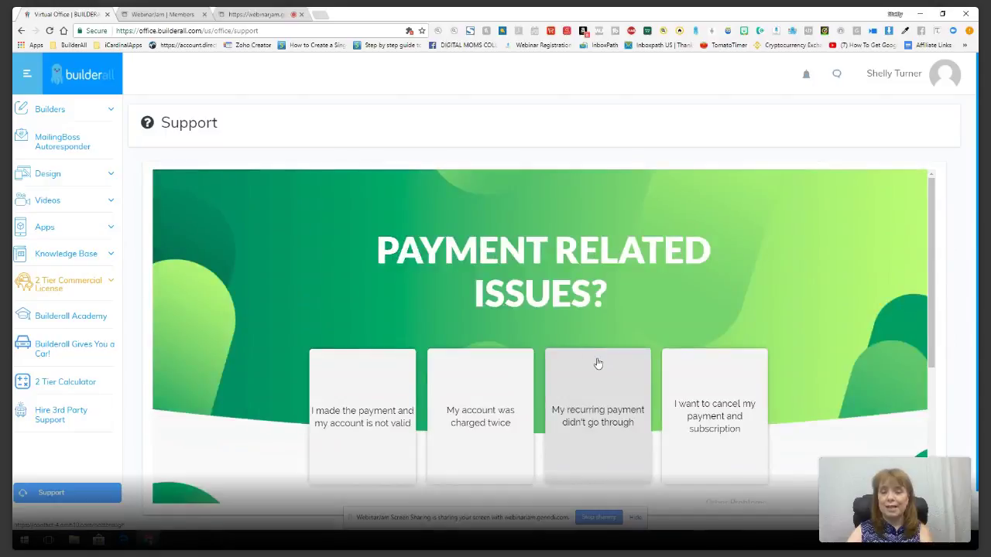
scroll(597, 365, "down", 1)
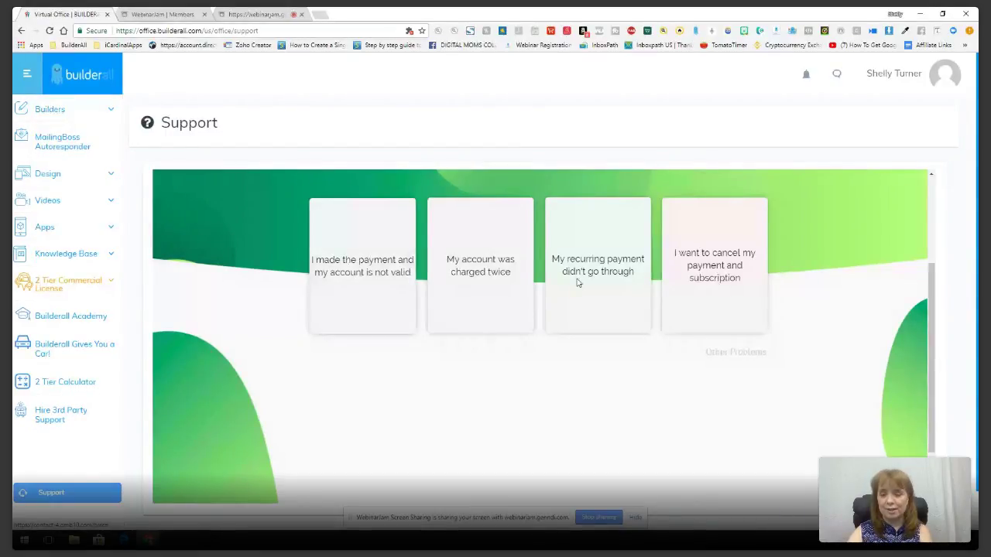
left_click(735, 353)
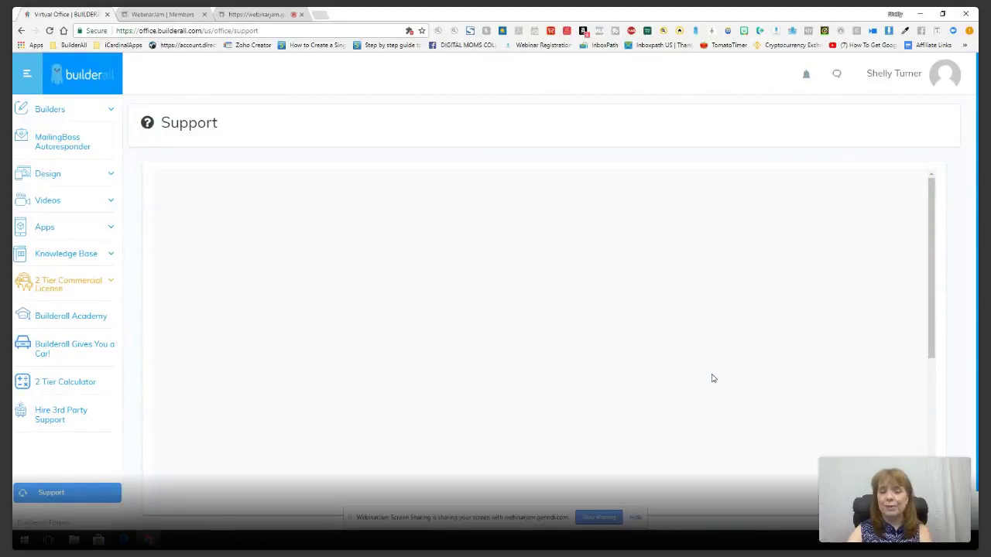
Continue from the support page to the Builderall forum and log in with the saved account credentials
scroll(605, 395, "down", 1)
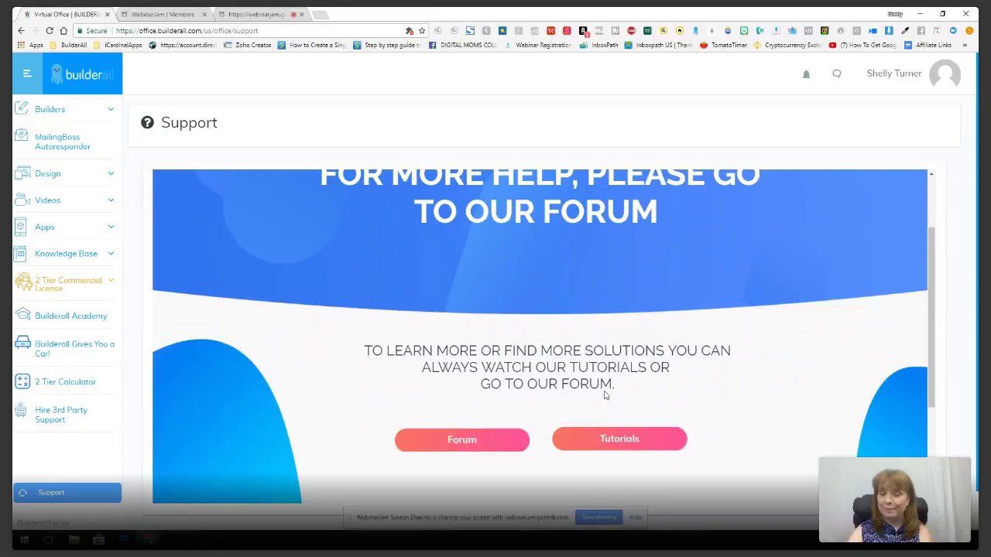
scroll(605, 395, "down", 1)
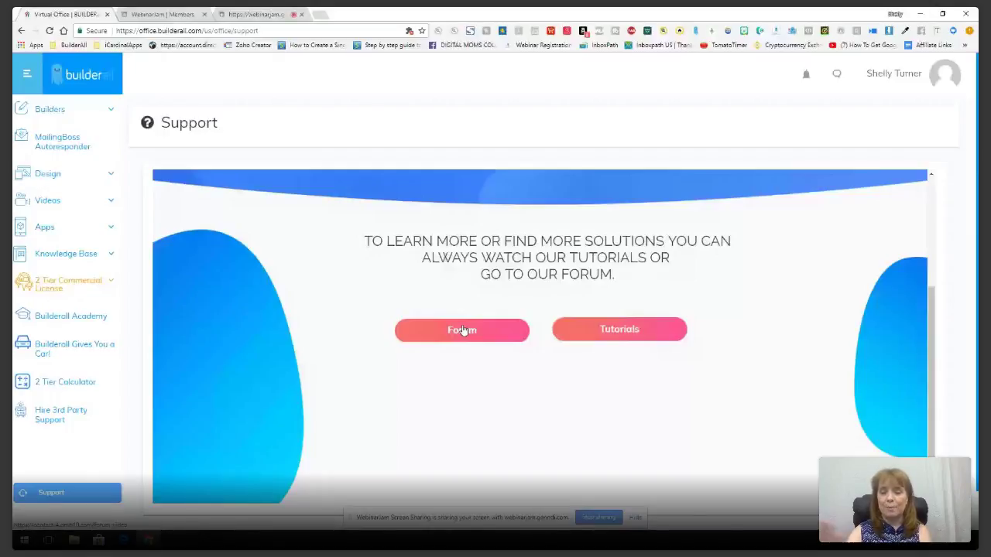
left_click(462, 330)
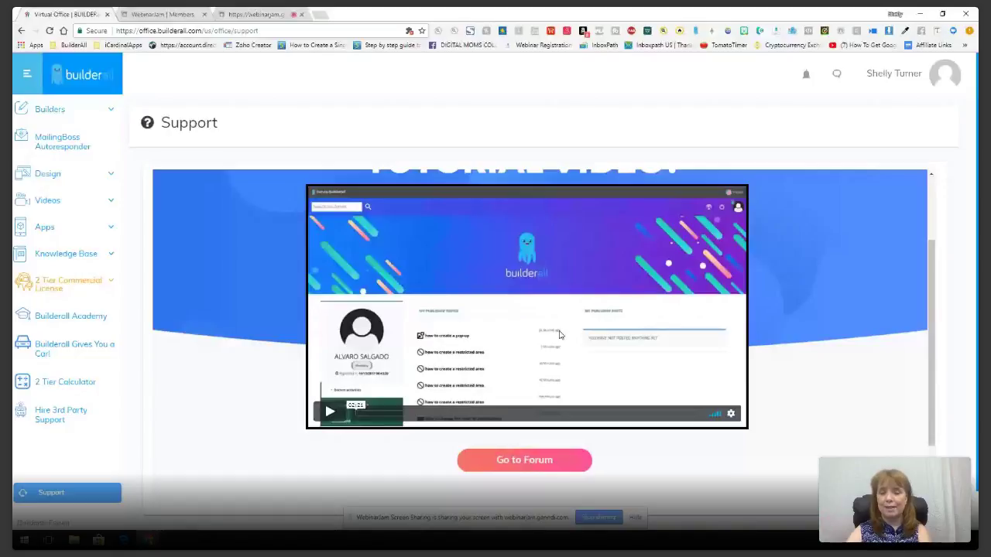
scroll(475, 284, "down", 1)
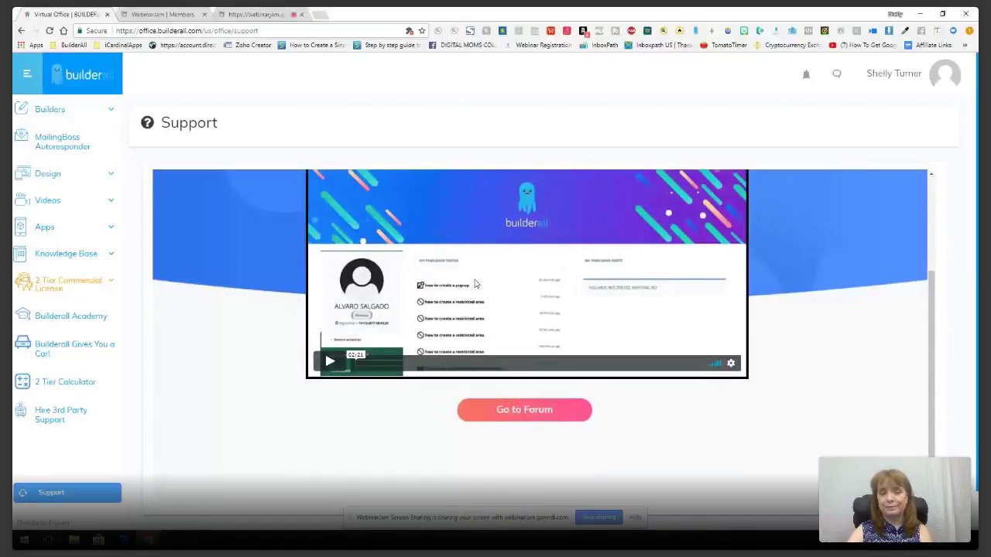
left_click(541, 415)
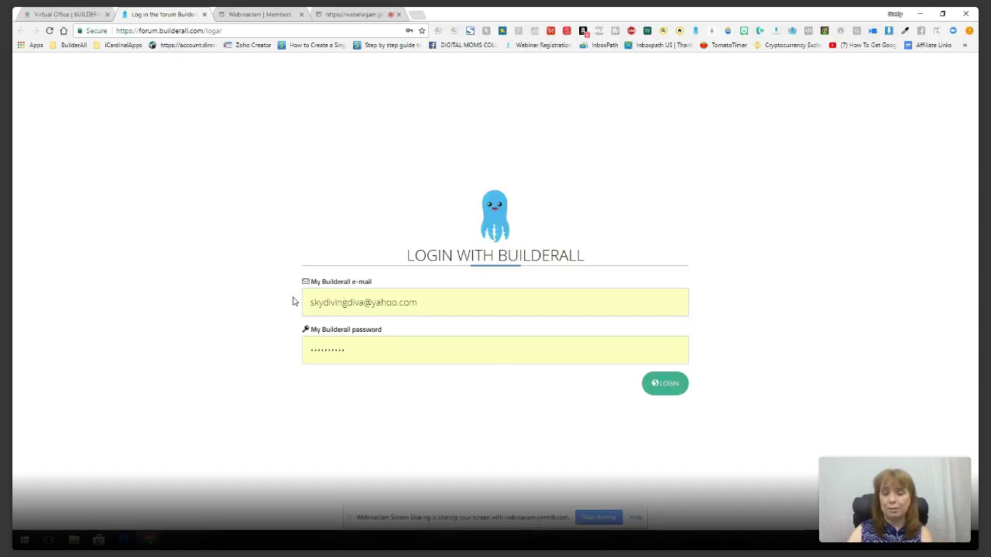
key("Tab")
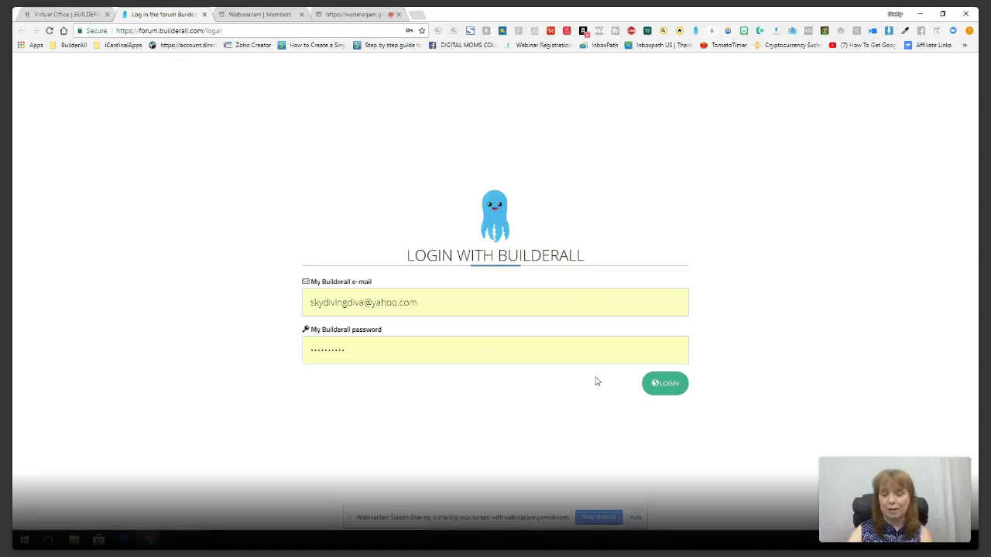
left_click(665, 386)
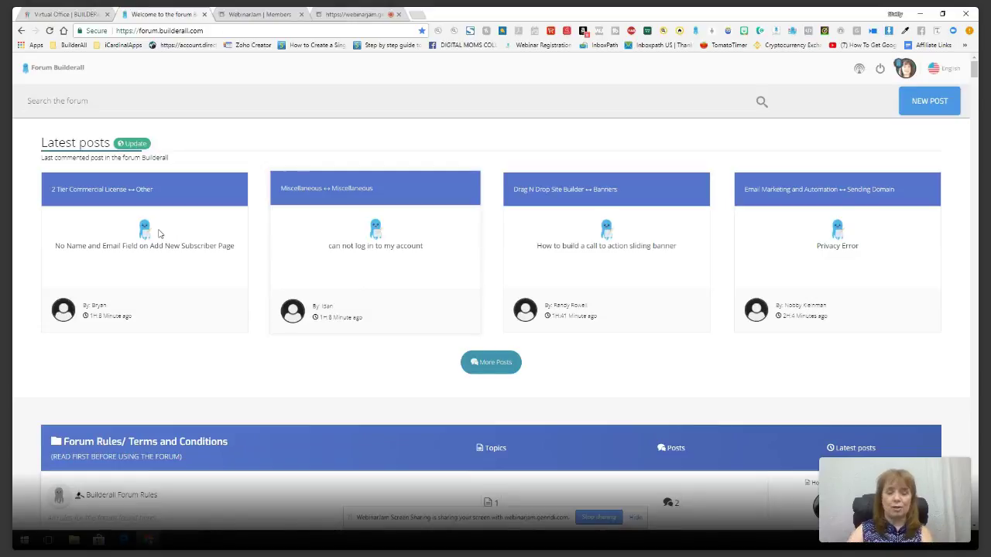
Look through the forum's categories, from the forum rules down to the Drag N Drop Site Builder topics
scroll(161, 234, "down", 2)
scroll(177, 367, "down", 3)
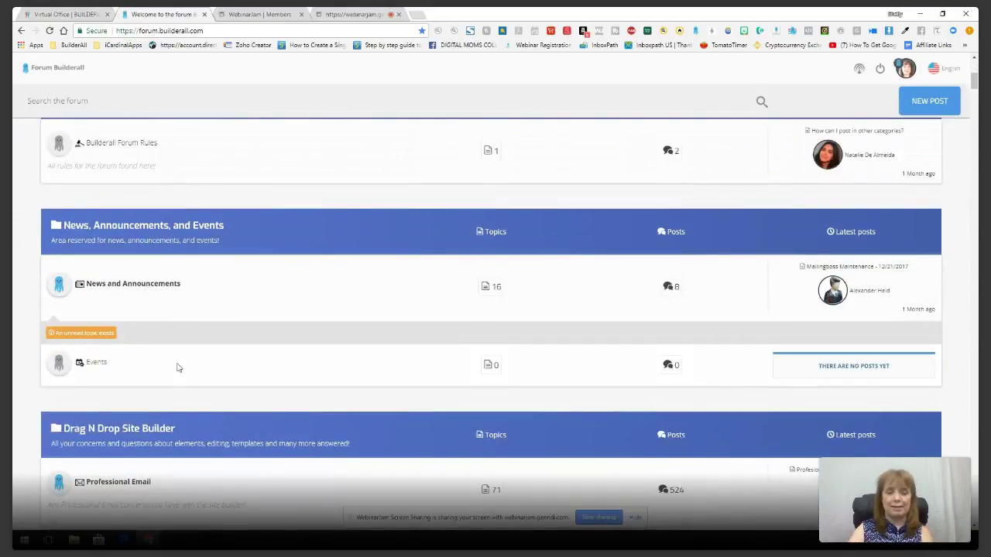
scroll(170, 387, "down", 3)
scroll(171, 393, "down", 6)
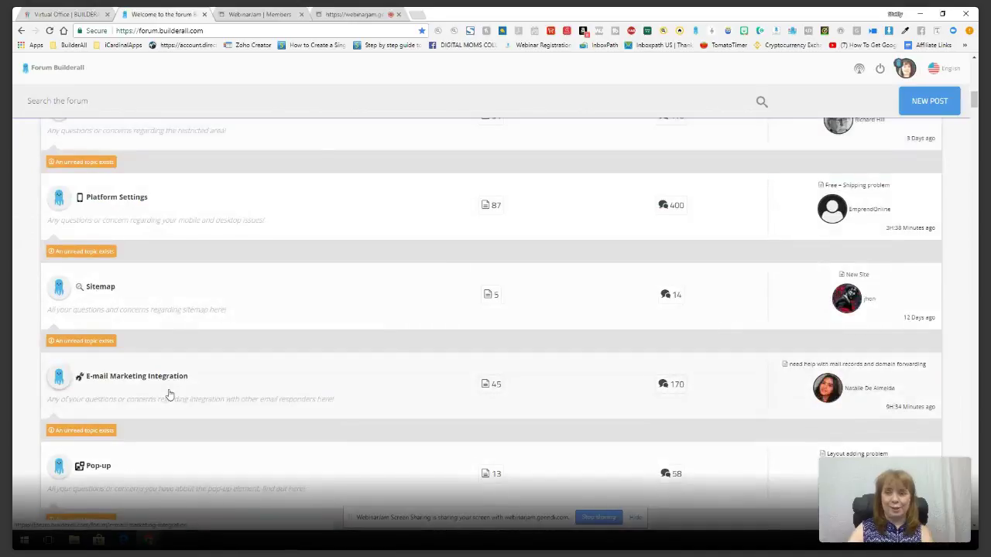
scroll(169, 392, "up", 15)
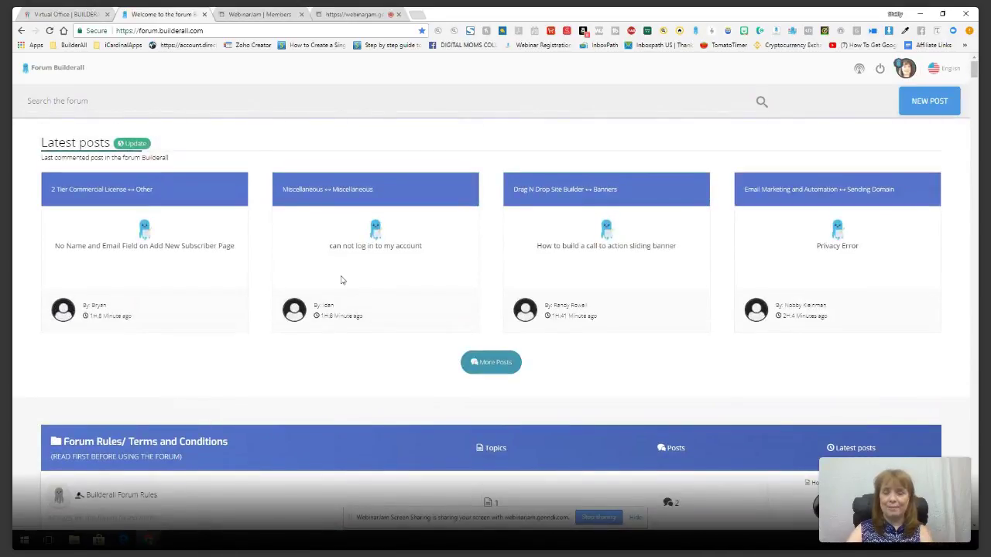
Search the forum for "mailing boss" and look through the matching topics
left_click(761, 103)
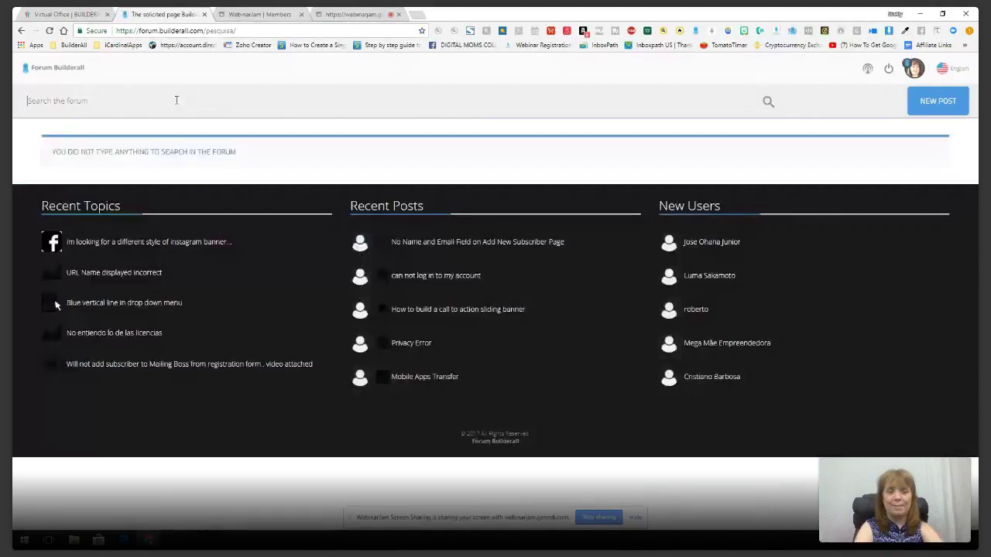
type("mailing boss")
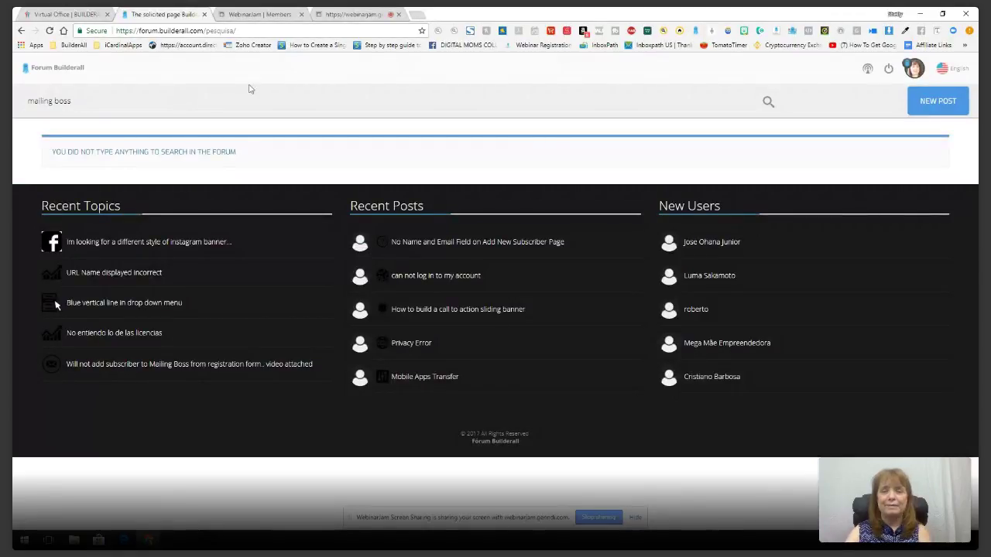
left_click(768, 101)
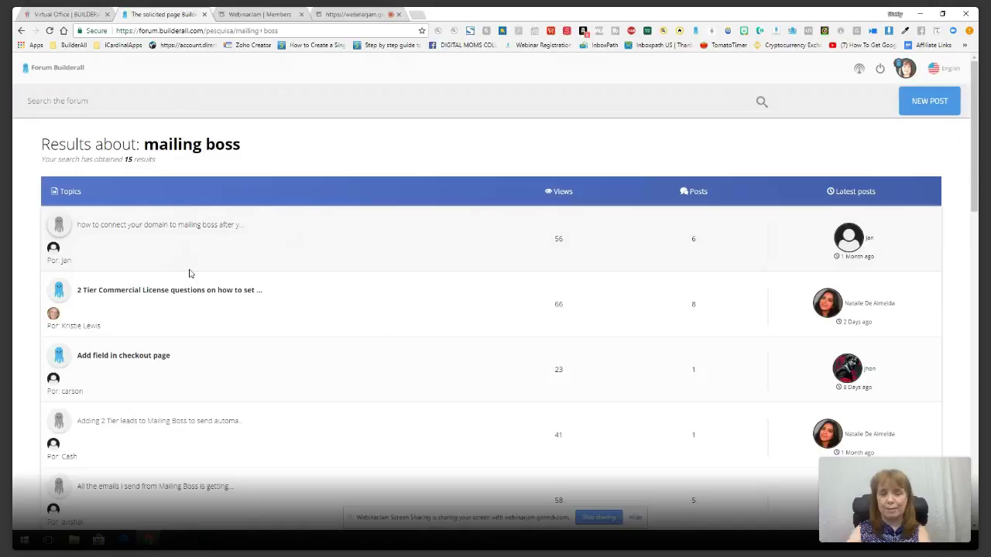
scroll(223, 276, "down", 2)
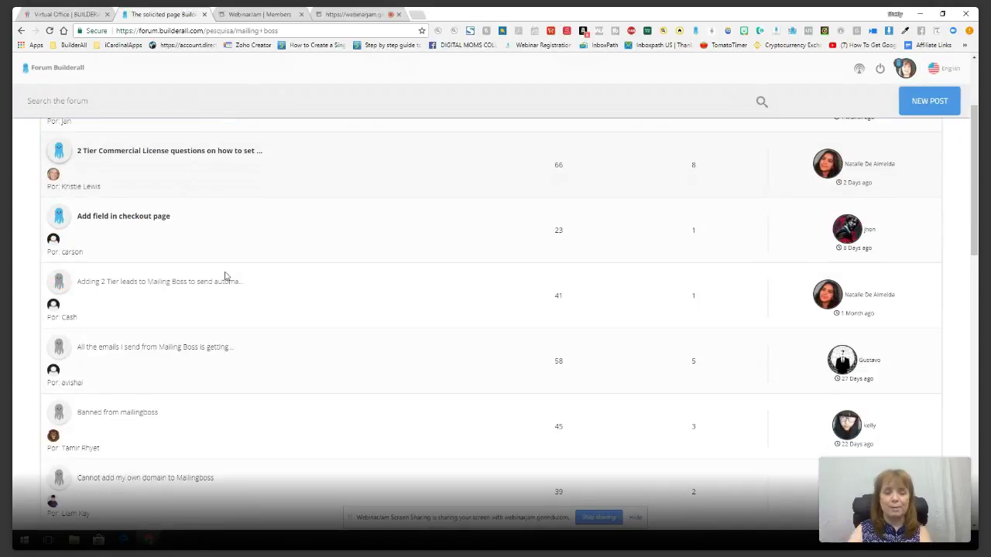
scroll(160, 372, "down", 1)
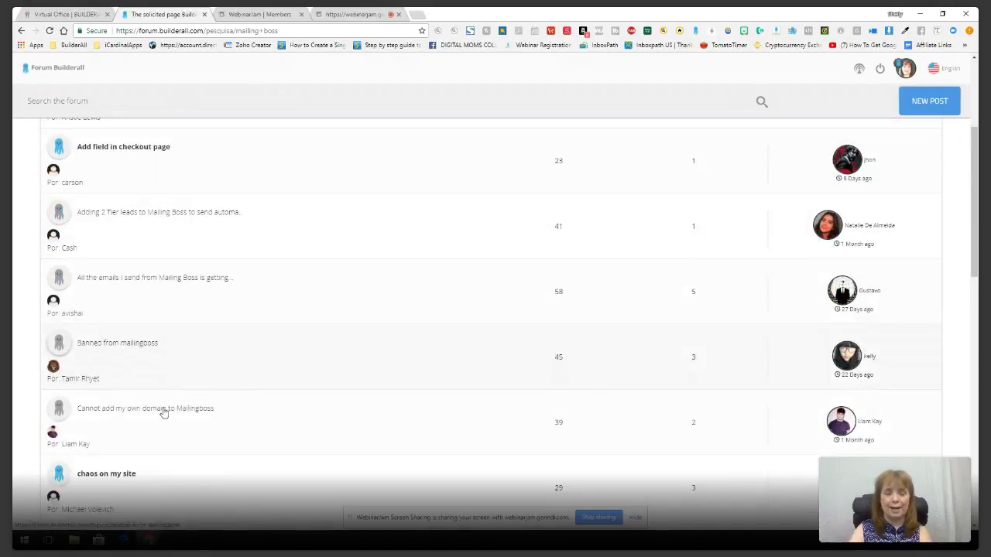
scroll(155, 406, "down", 1)
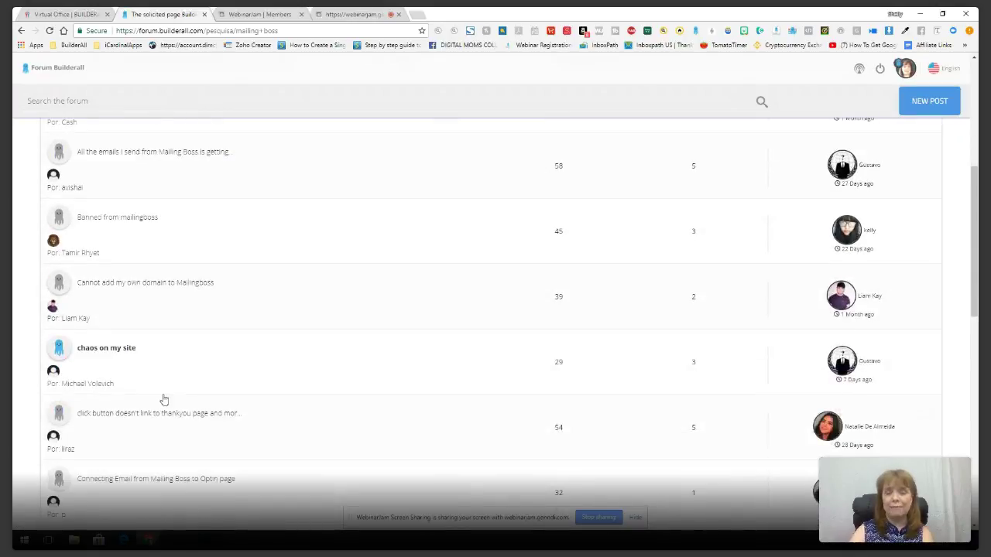
scroll(164, 397, "down", 1)
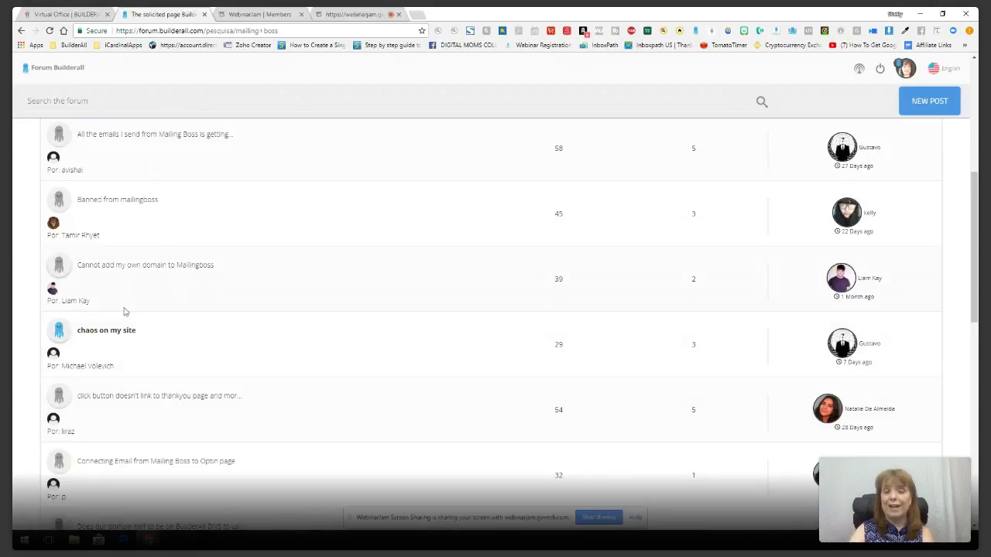
Start a new forum post, choosing Google Chrome as the browser and Desktop as the device
scroll(159, 341, "up", 3)
left_click(933, 100)
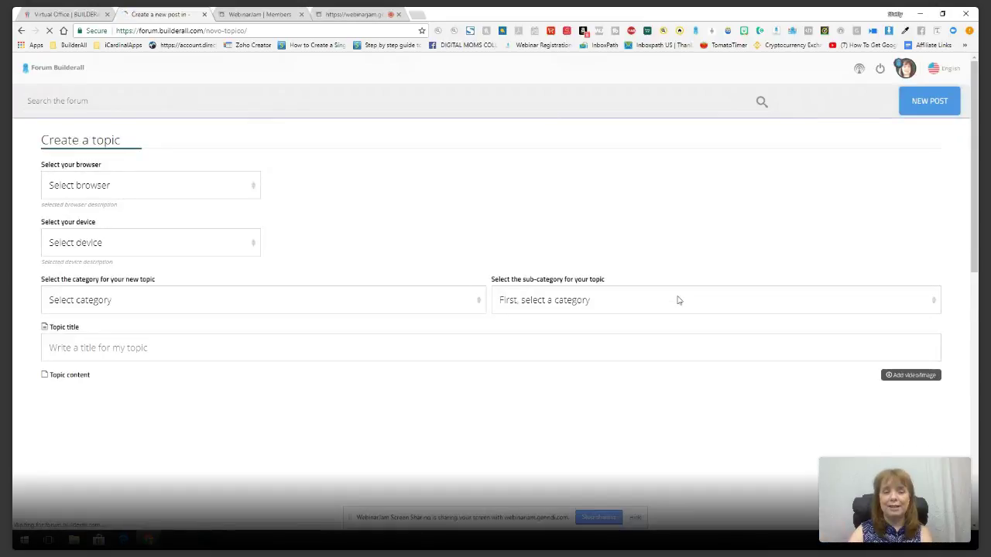
left_click(99, 185)
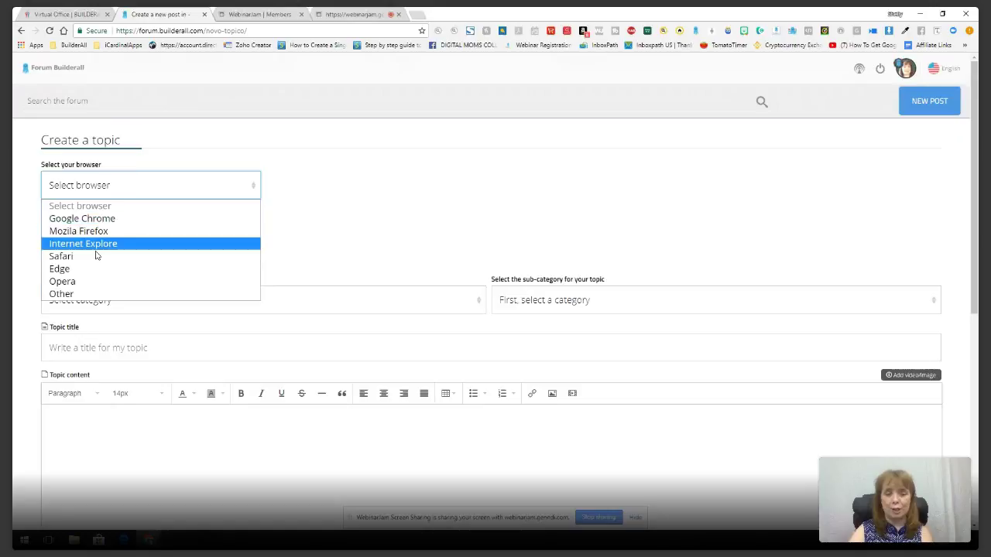
left_click(96, 220)
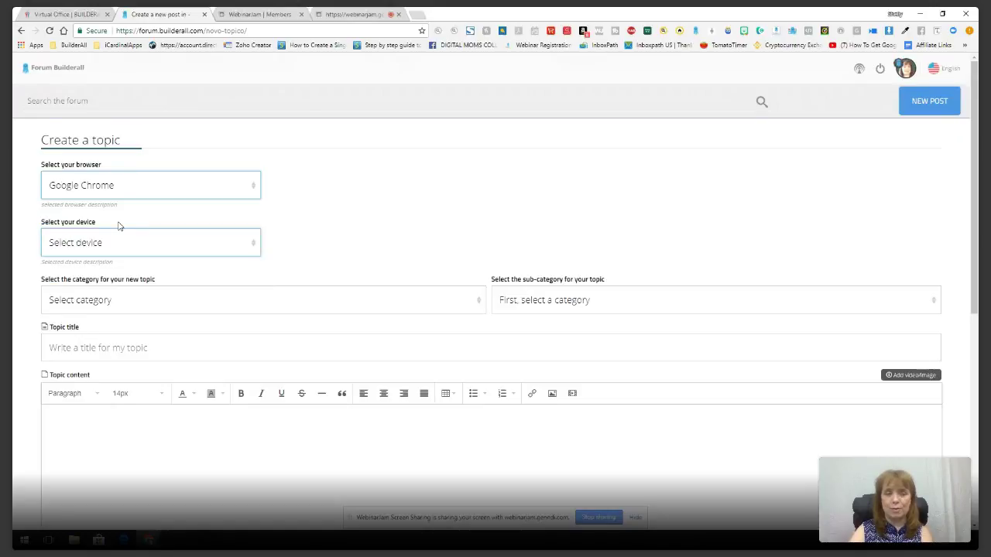
left_click(122, 247)
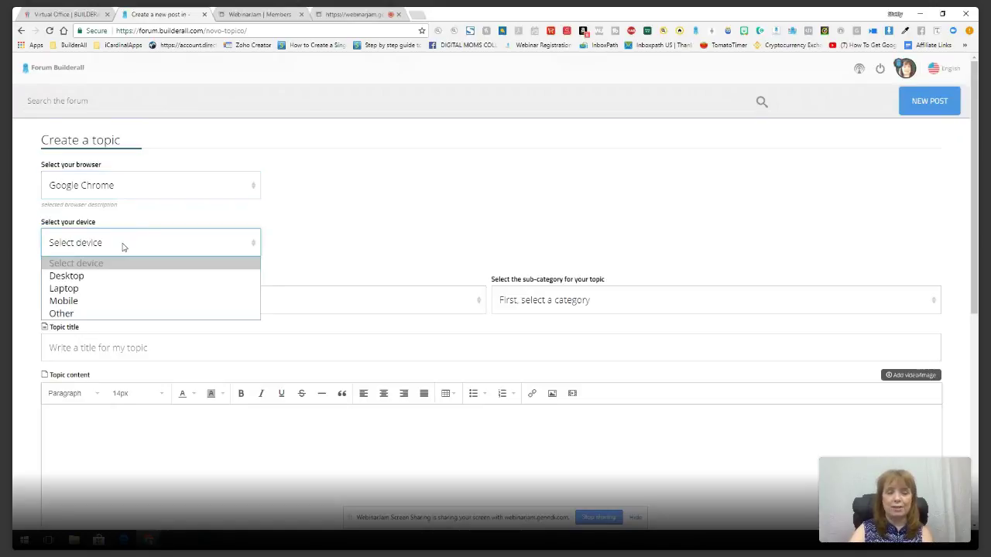
left_click(84, 276)
Set the topic's category to Email Marketing and Automation and its sub-category to Subscriber's list
scroll(166, 243, "down", 1)
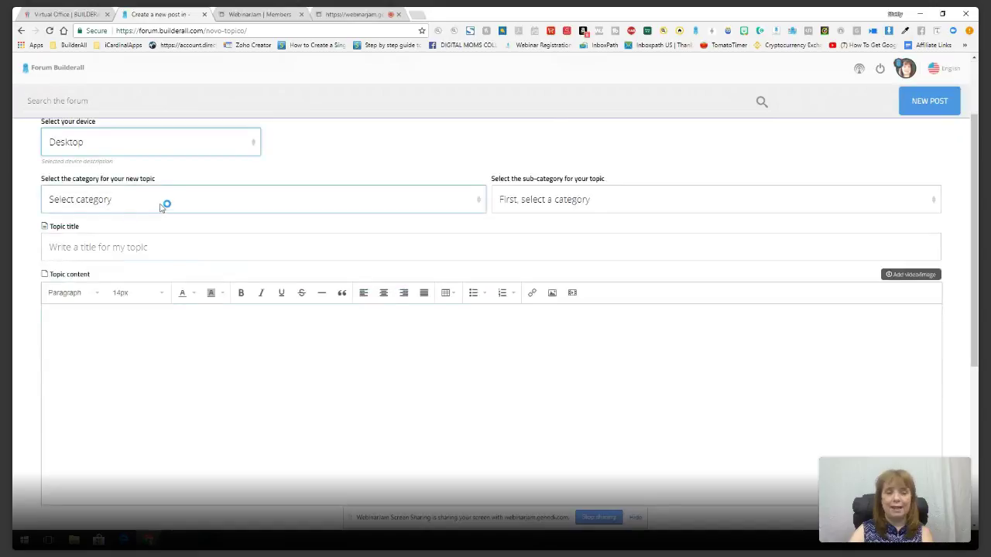
left_click(163, 201)
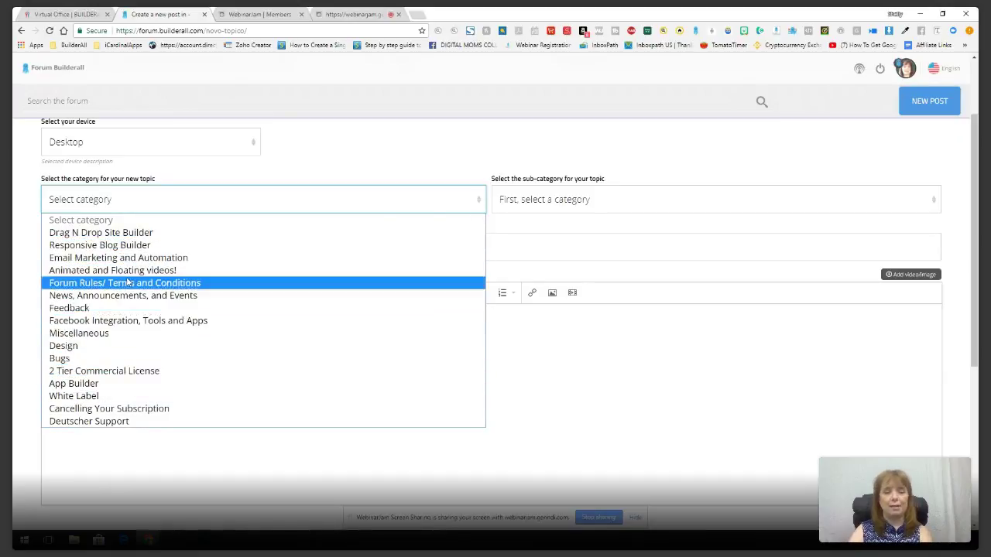
key("Escape")
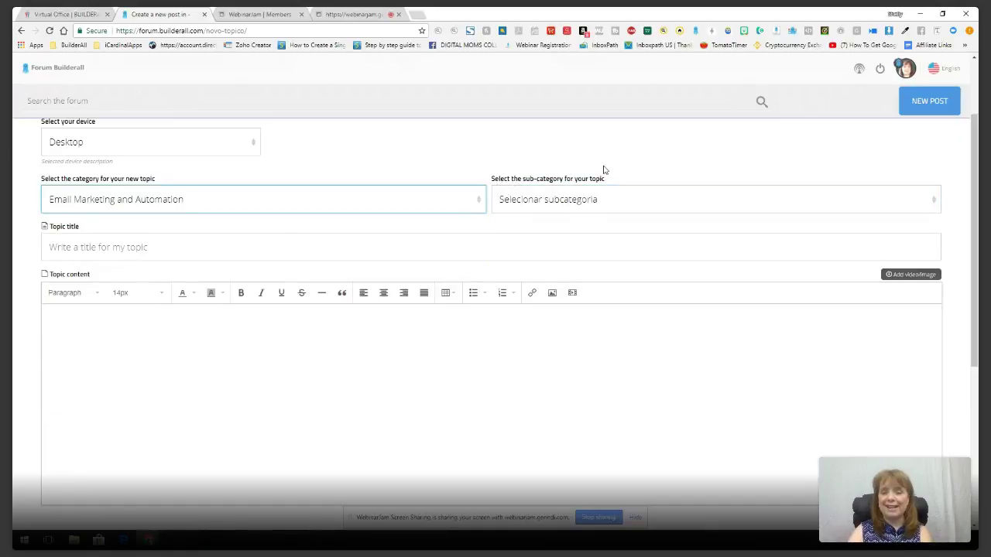
left_click(575, 198)
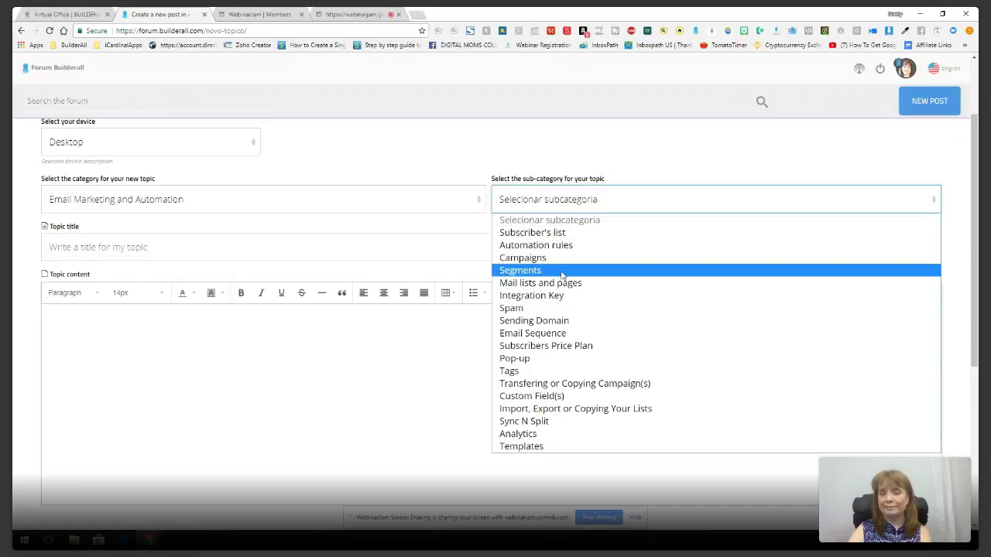
left_click(541, 232)
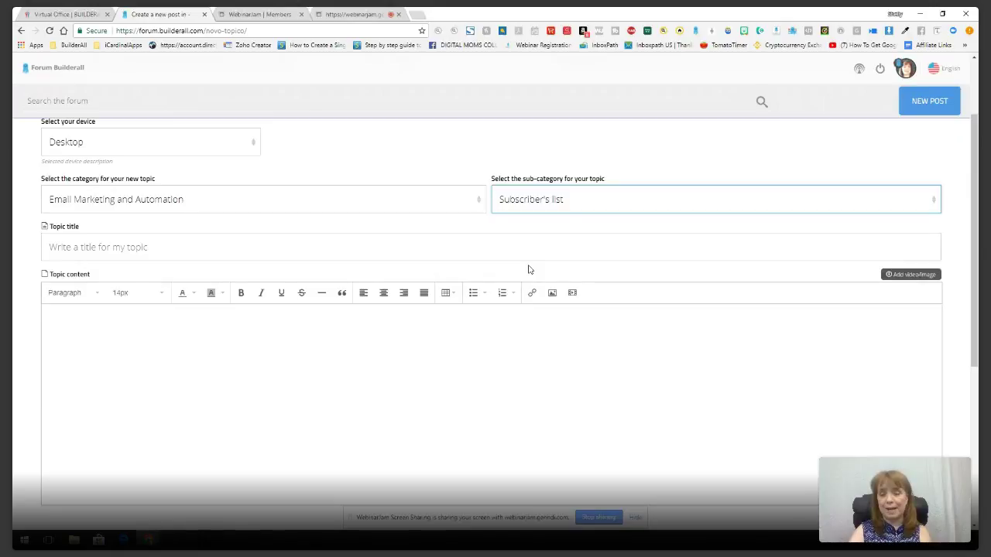
key("space")
left_click(526, 232)
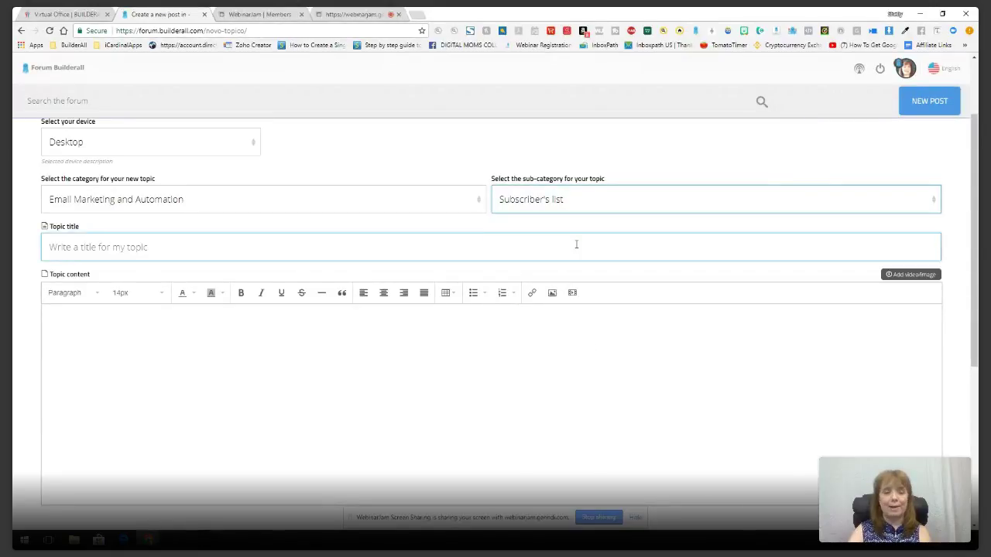
Enter the topic title "This is a sampel post for training purposes"
left_click(445, 239)
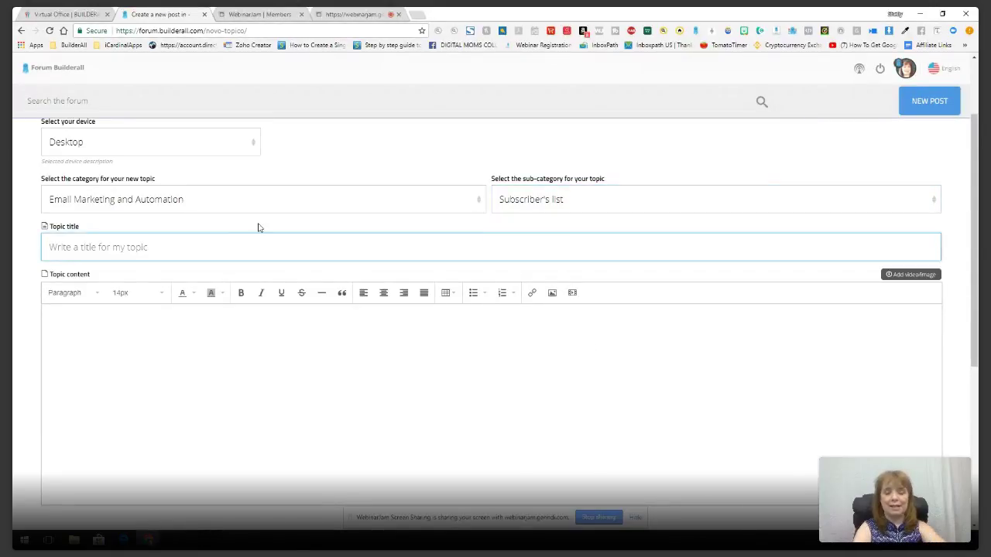
type("This is a s")
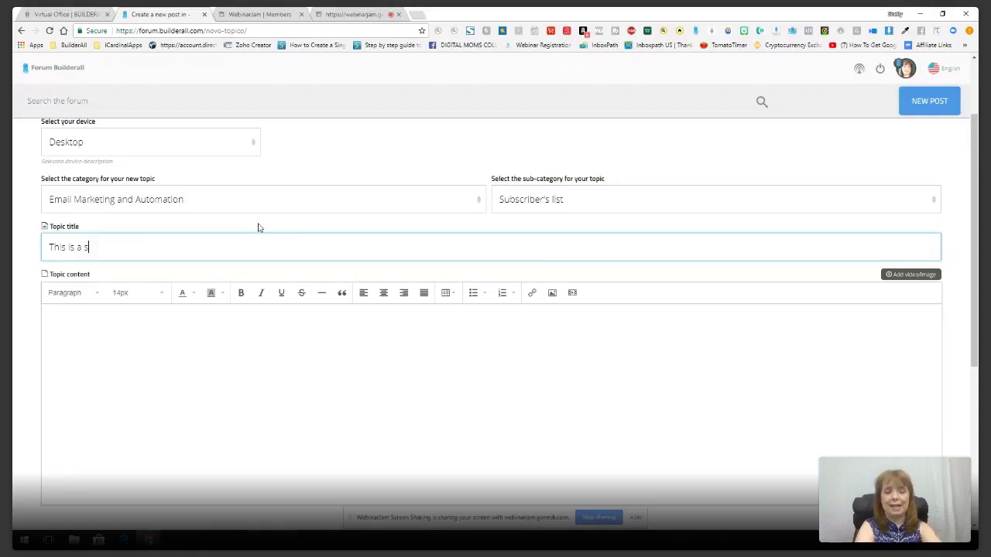
type("ampel t")
key("BackSpace")
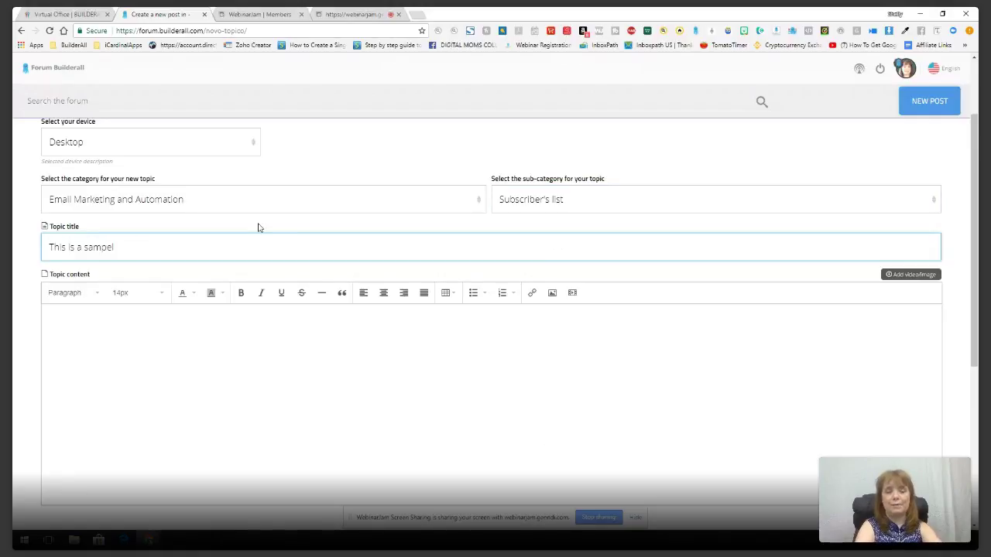
type("post for ")
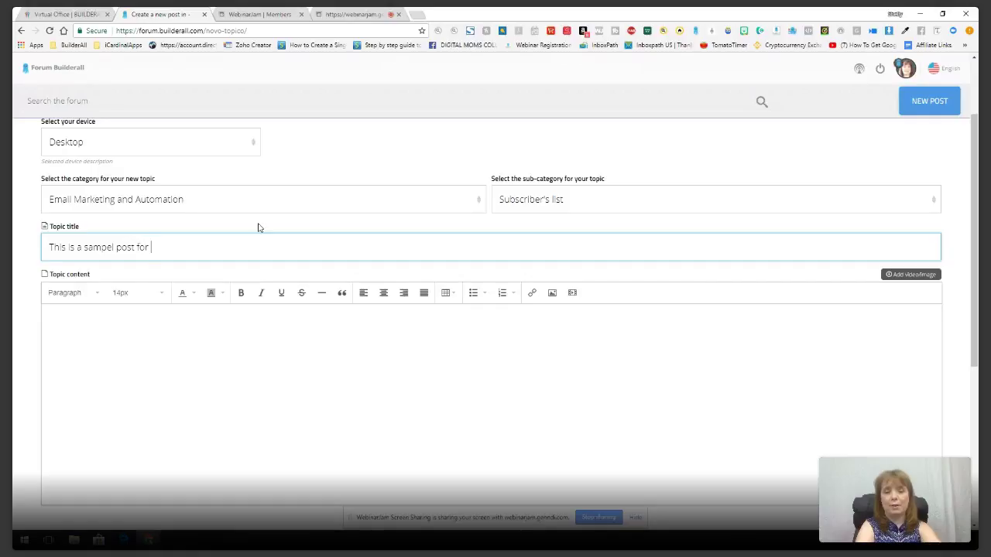
type("training purposes")
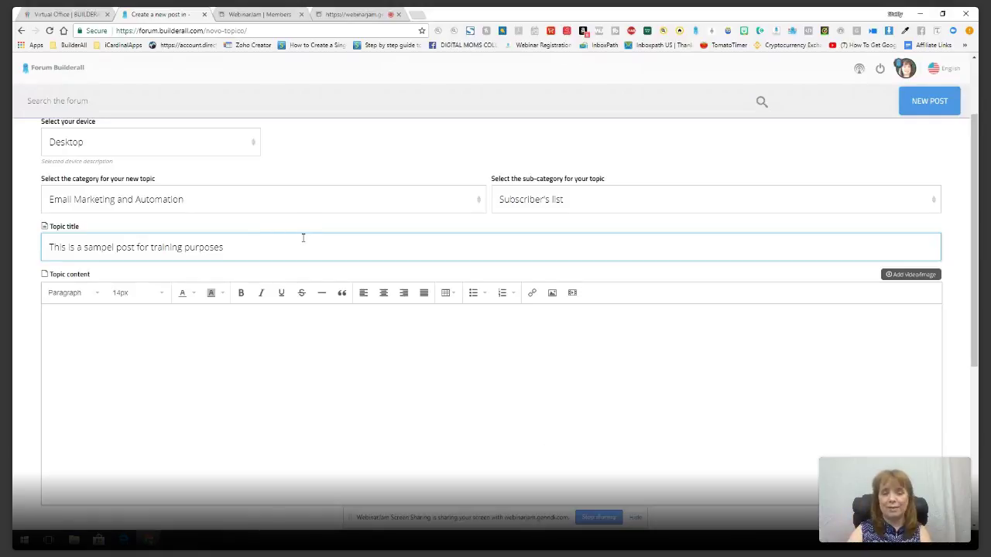
Correct the misspelled word in the topic title to "sample"
left_click(134, 319)
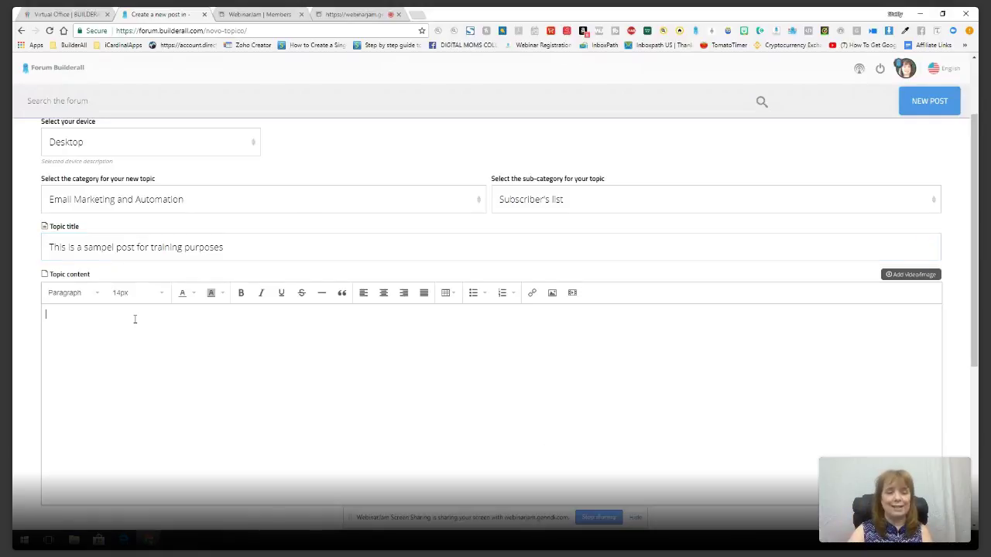
left_click(143, 249)
left_click(114, 247)
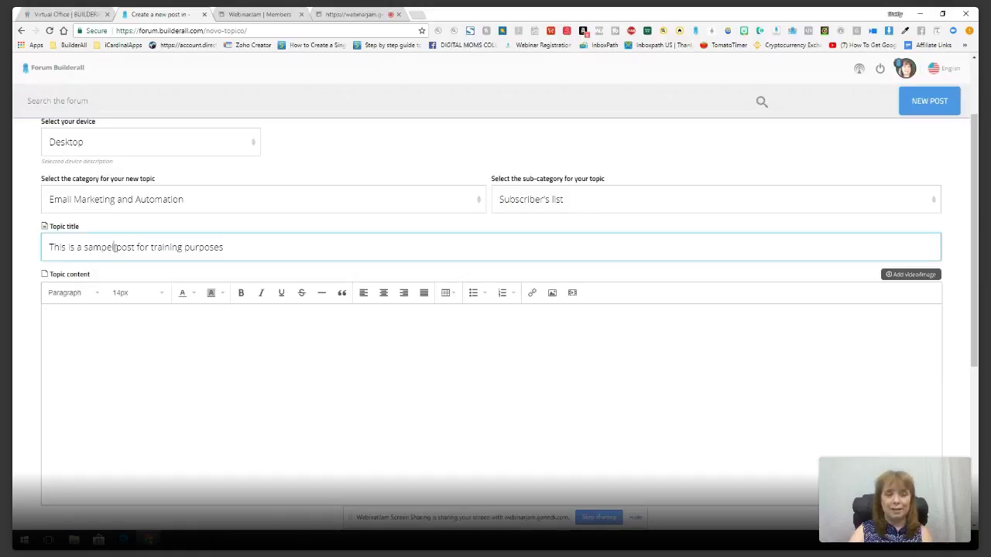
key("BackSpace")
key("BackSpace")
type("le")
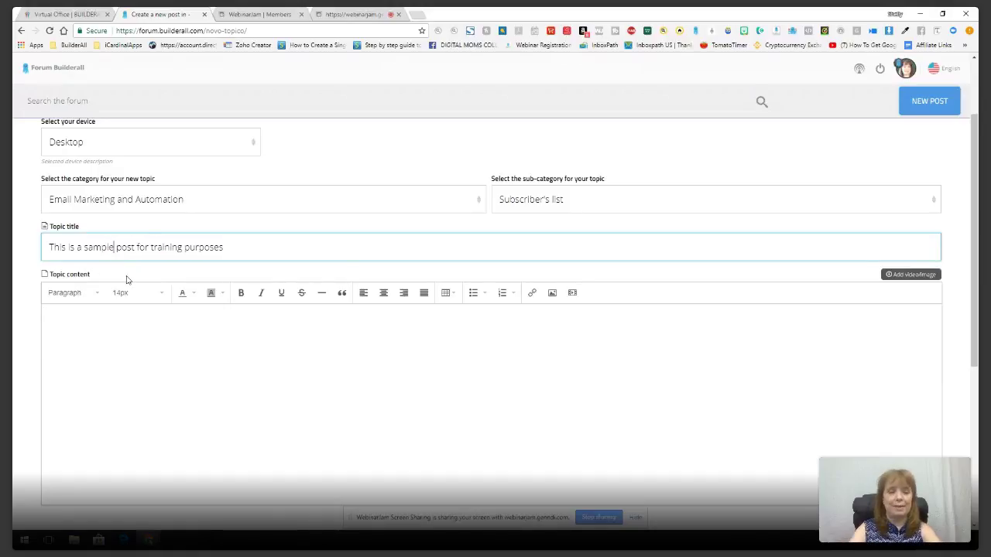
Write "This is the issue that I am having" as the topic content and register the topic
left_click(98, 312)
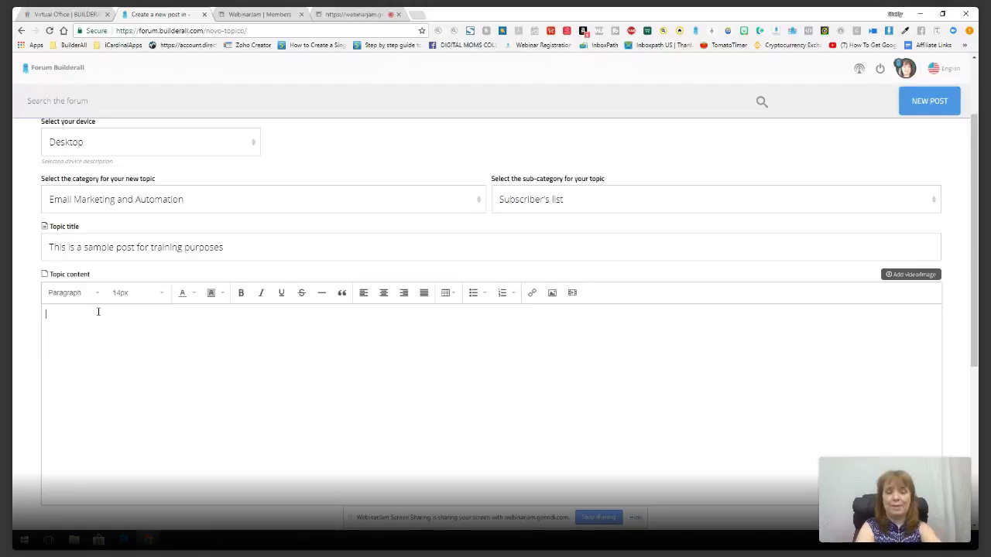
type("This is the issue that I am having")
scroll(197, 346, "down", 1)
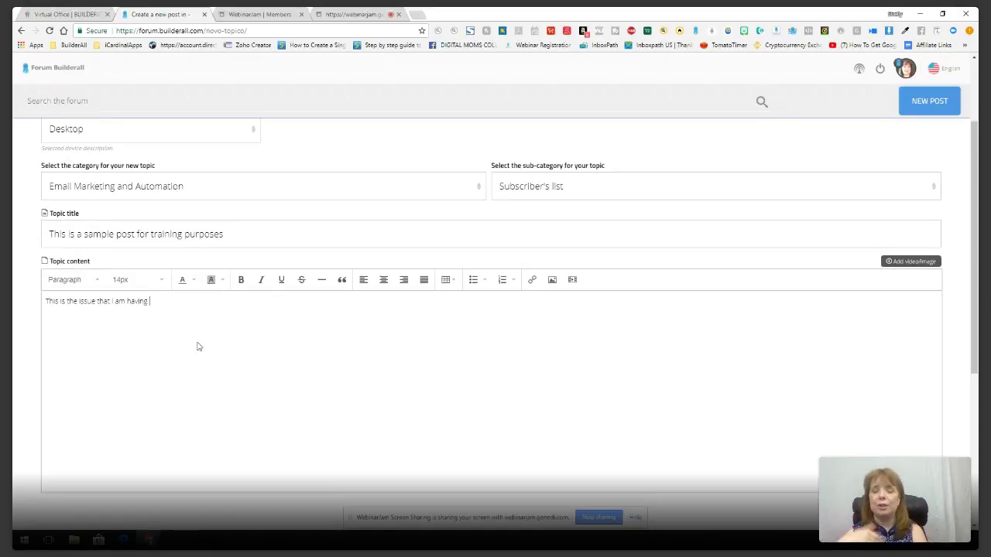
scroll(197, 346, "down", 3)
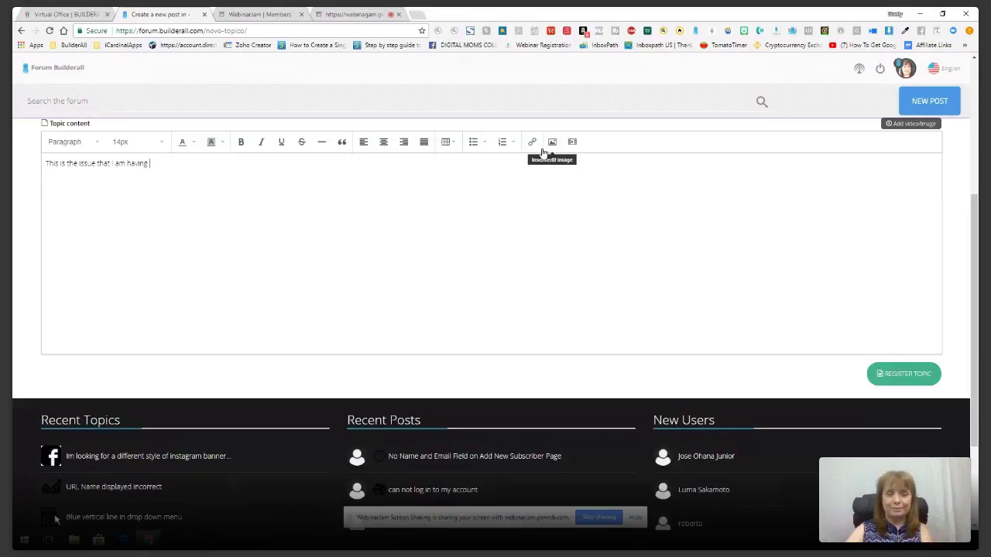
left_click(905, 378)
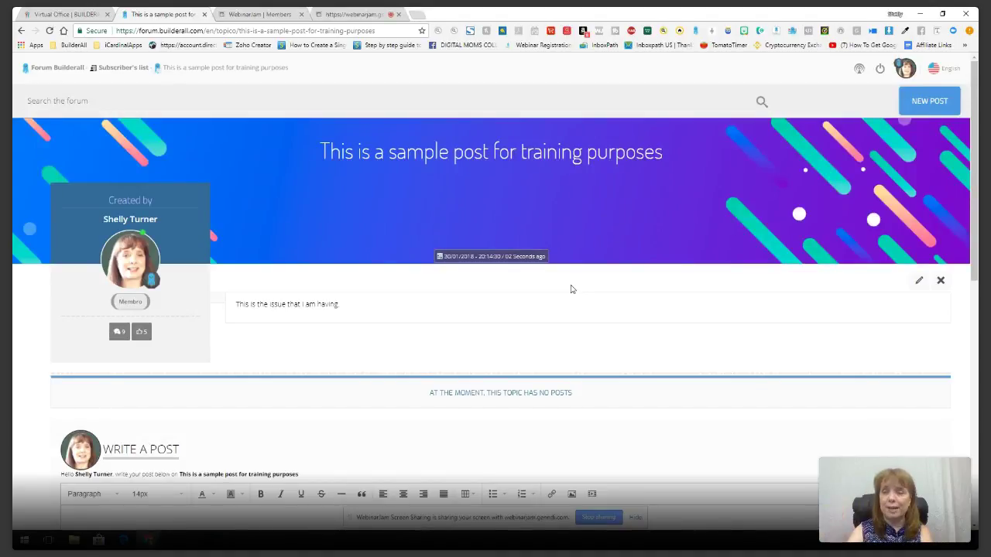
Close the forum page, return to the Builderall office home dashboard and dismiss its pop-up
left_click(204, 15)
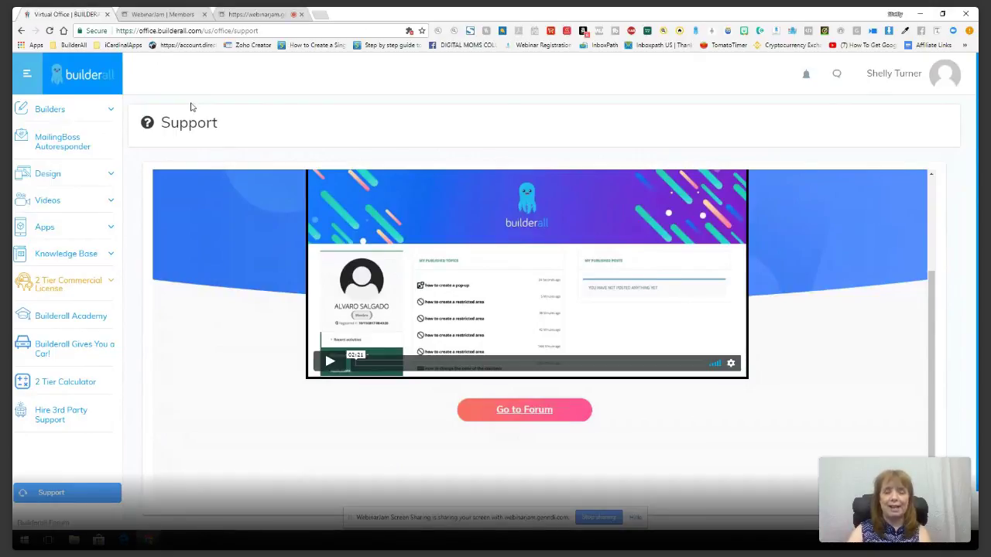
left_click(86, 75)
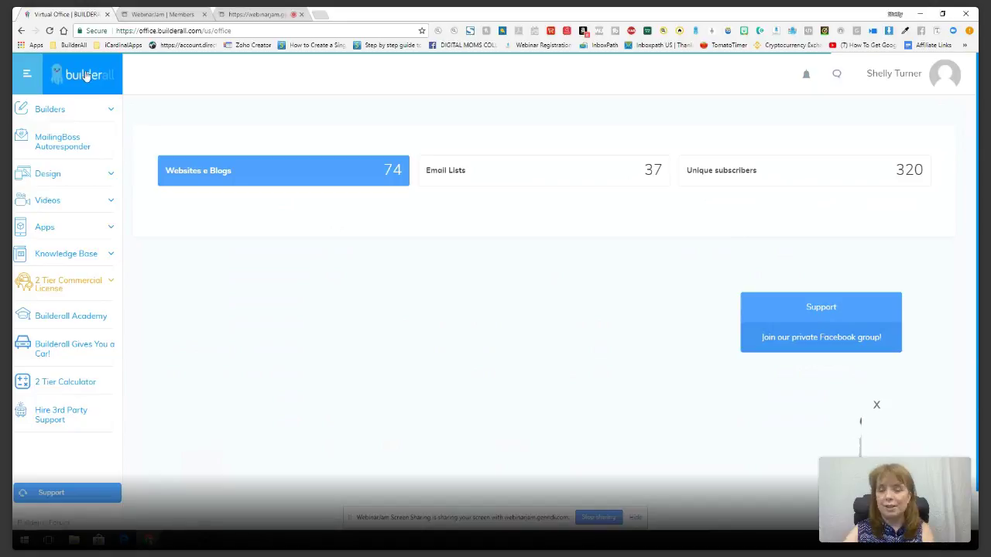
left_click(877, 406)
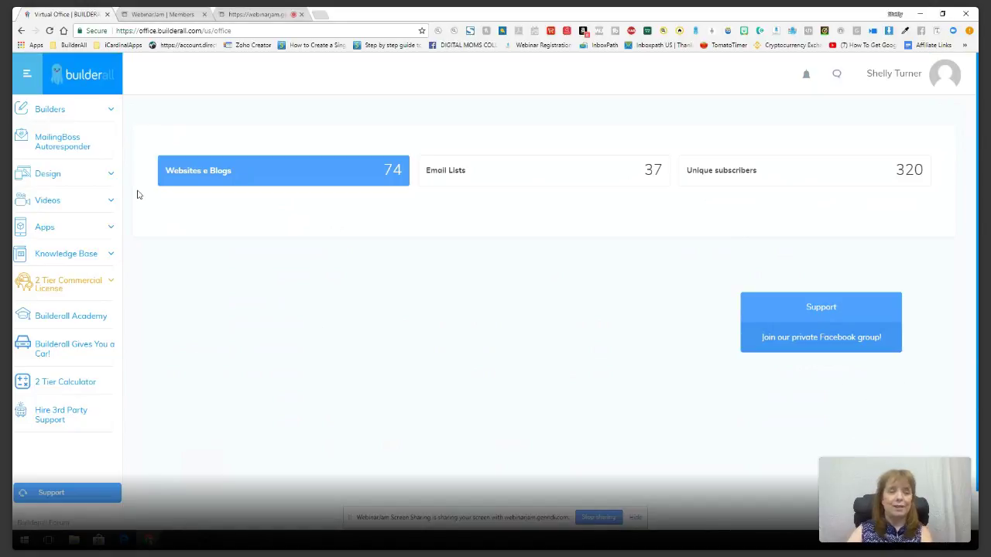
Look through the tools offered under Builders and collapse the group again
left_click(48, 112)
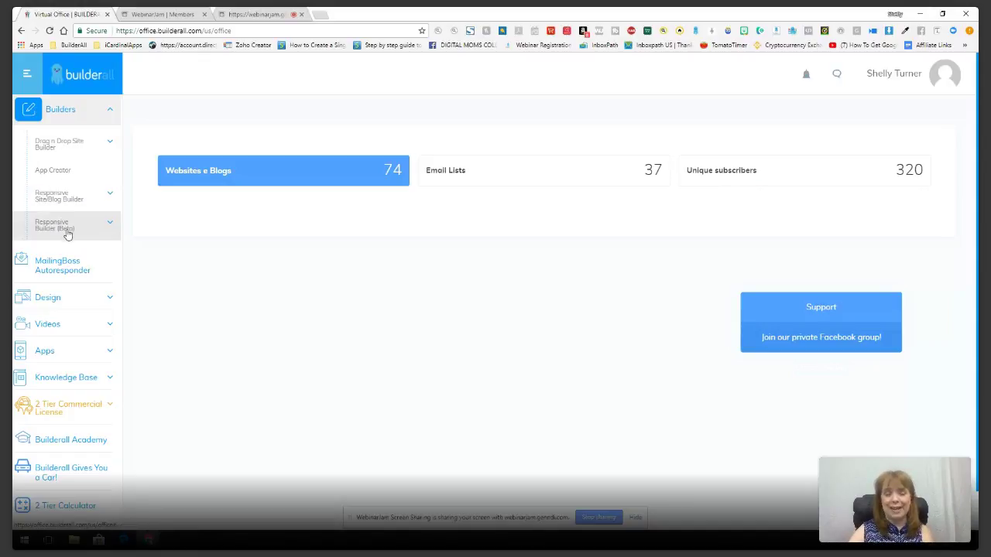
scroll(151, 328, "down", 2)
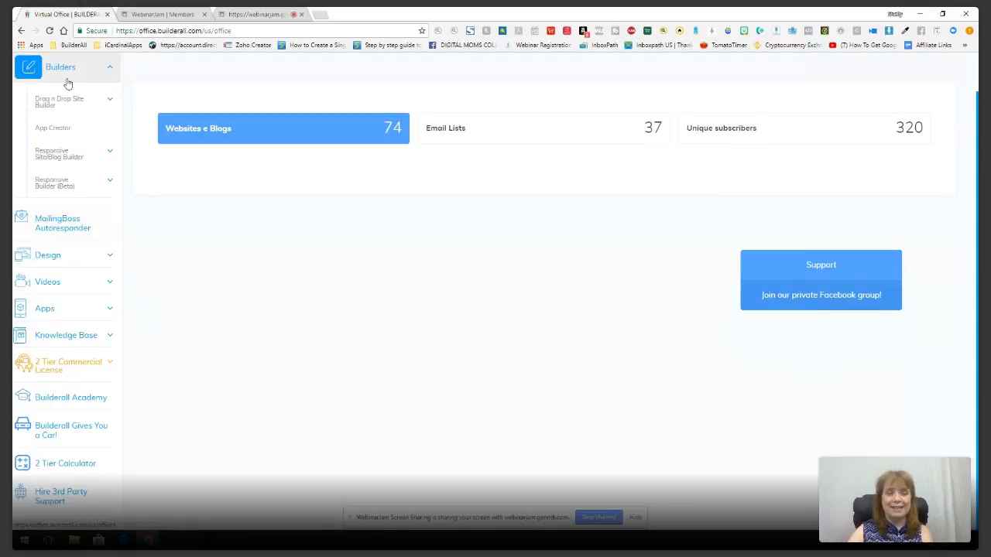
left_click(111, 70)
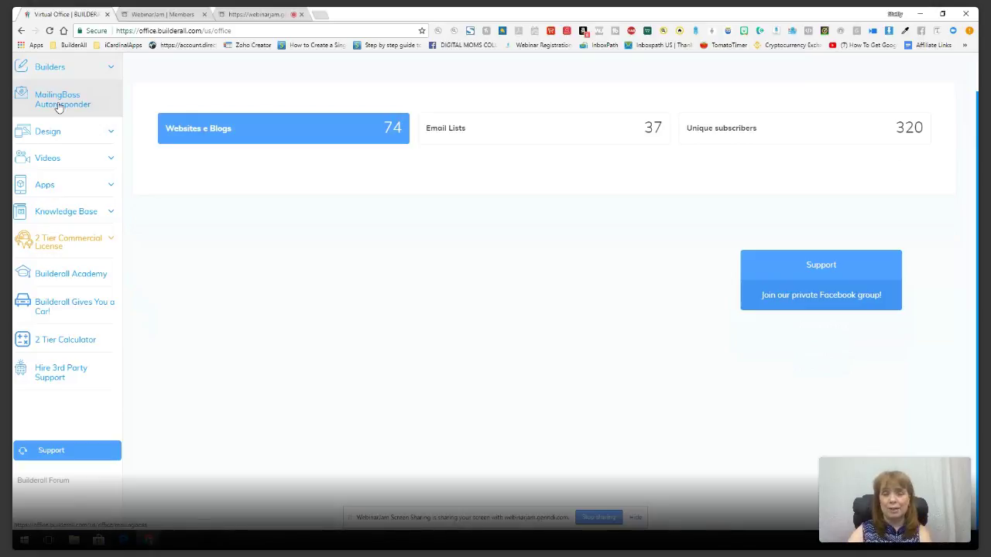
Open the Design Studio from the Design tools and bring up the Iphone 7 - Silver1 mockup
left_click(109, 132)
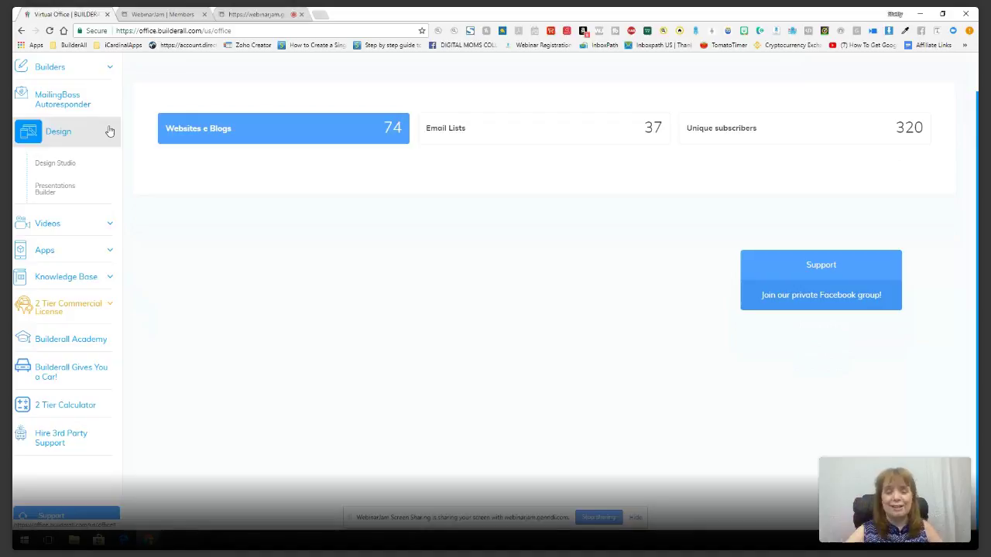
left_click(72, 171)
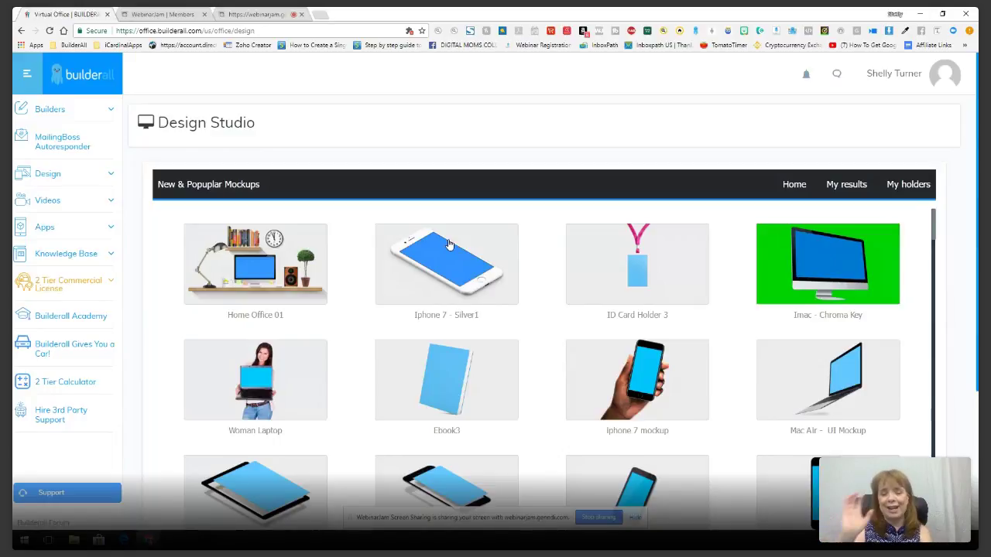
left_click(442, 317)
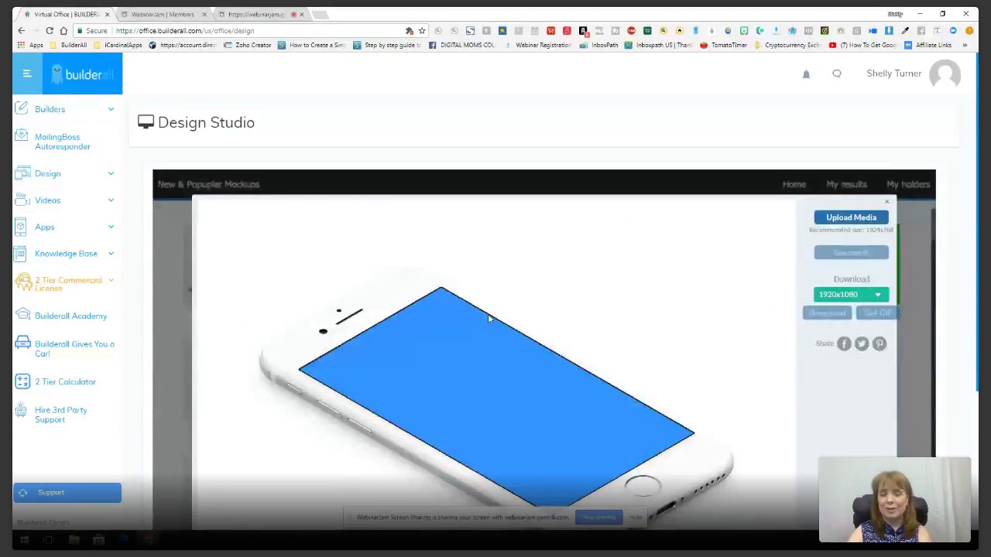
scroll(488, 314, "down", 2)
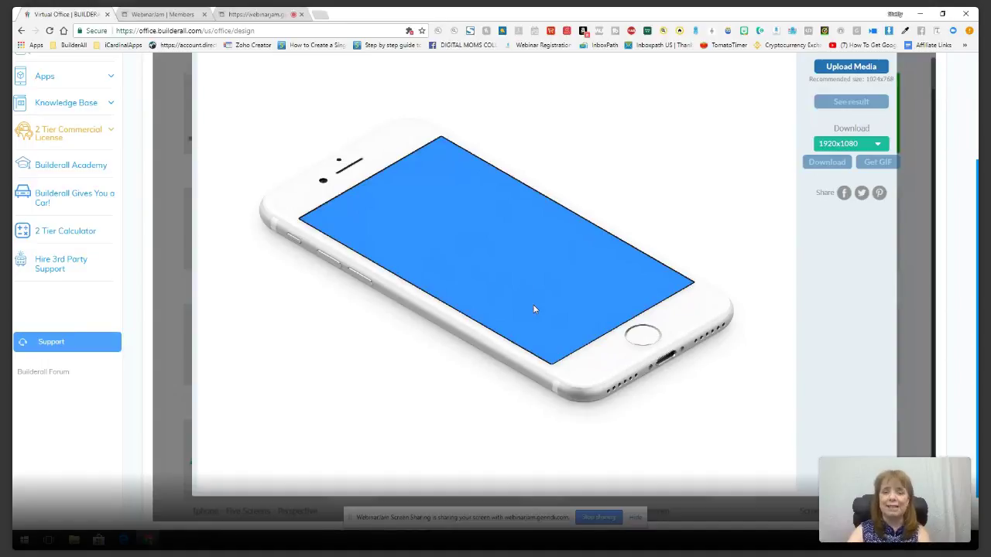
scroll(546, 313, "up", 1)
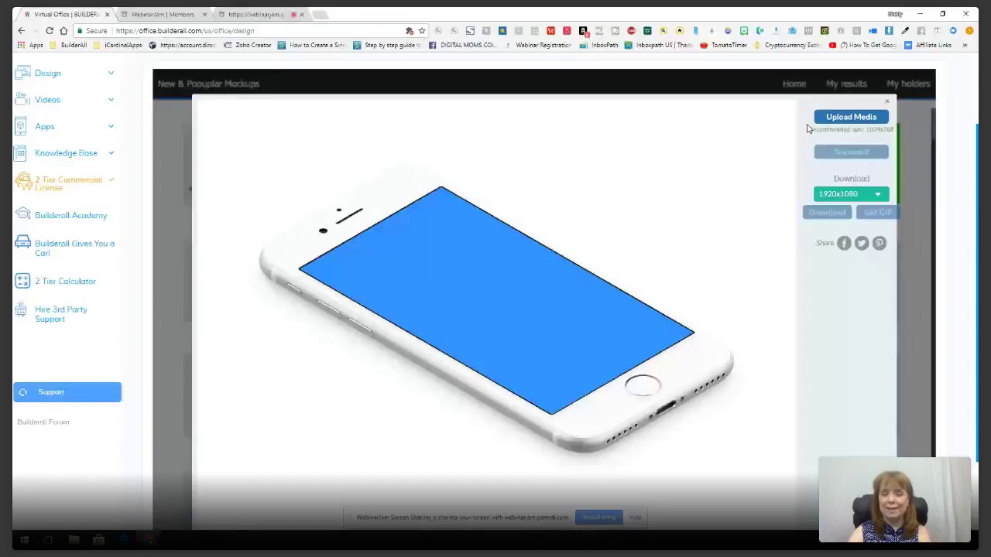
Upload the blogpic2 image from the iCardinalApps folder as the media for the phone mockup
left_click(853, 118)
scroll(380, 163, "down", 3)
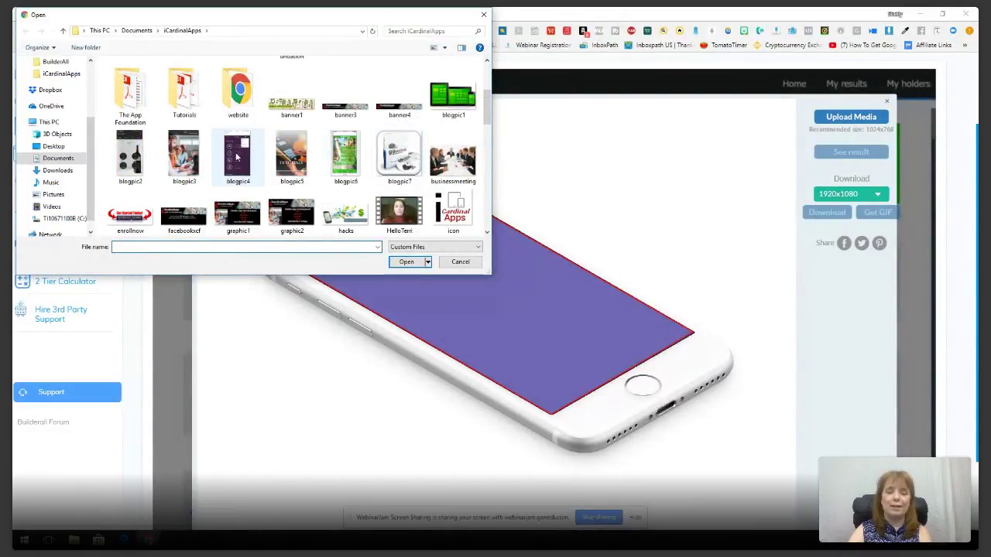
left_click(130, 154)
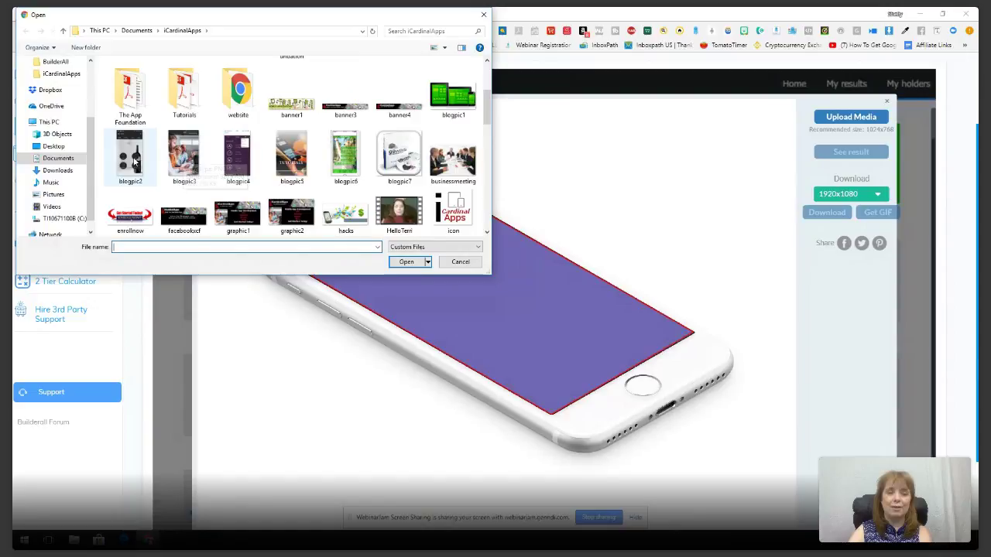
left_click(408, 263)
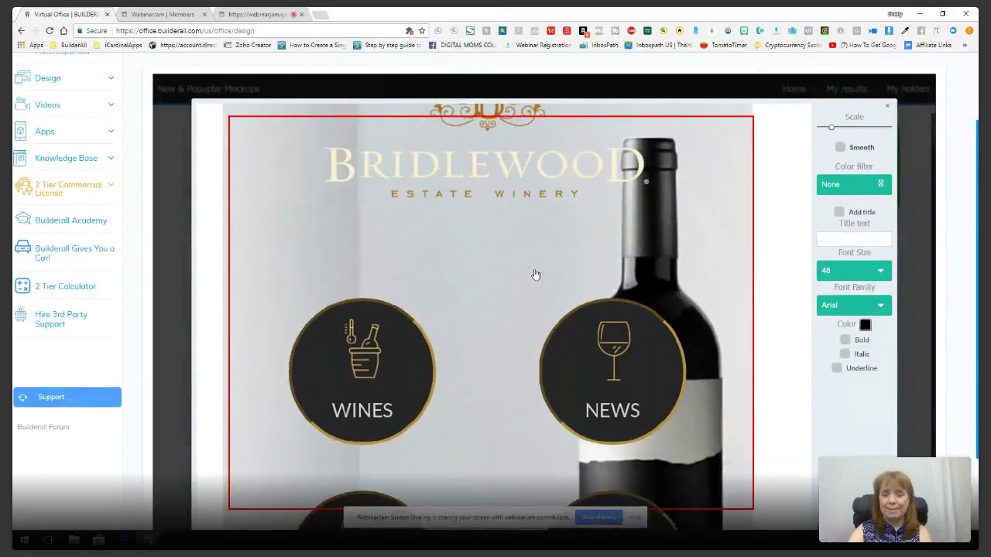
Reposition the winery app image in the crop frame to start at its navigation row, accept it and render the phone mockup
left_click_drag(534, 274, 545, 553)
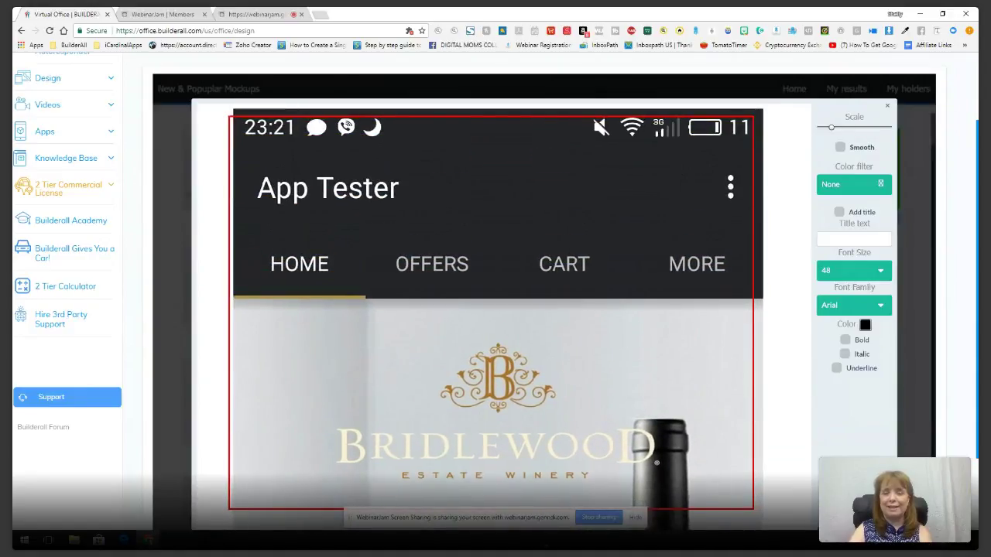
left_click_drag(545, 552, 538, 430)
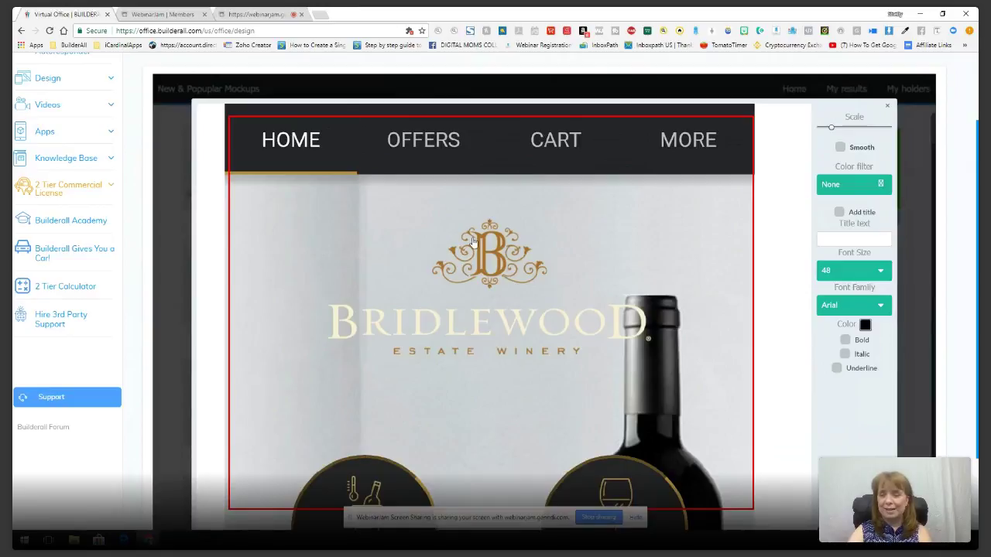
scroll(906, 337, "down", 2)
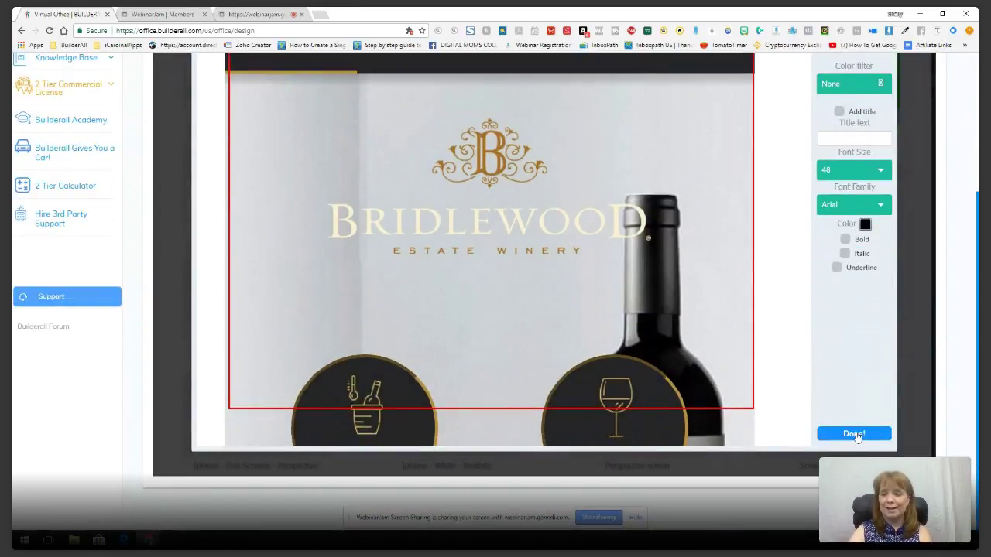
left_click(855, 435)
scroll(656, 375, "up", 1)
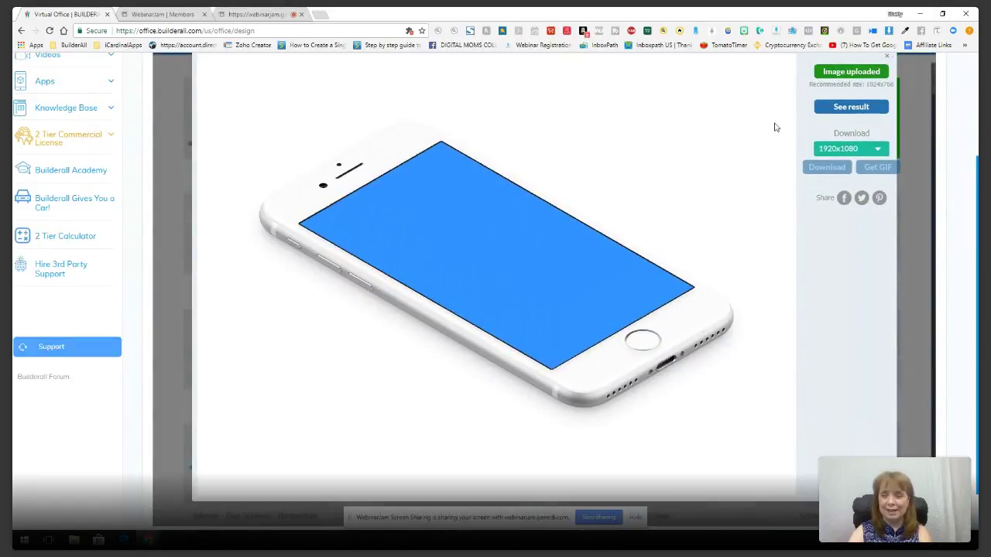
left_click(850, 107)
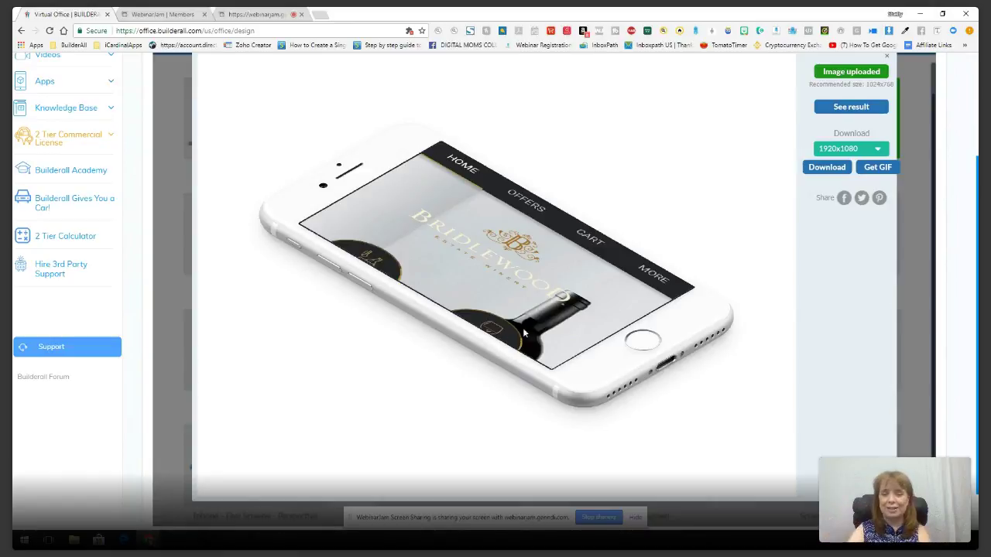
Replace the phone's screen image with blogpic1 and generate the updated mockup
left_click(846, 73)
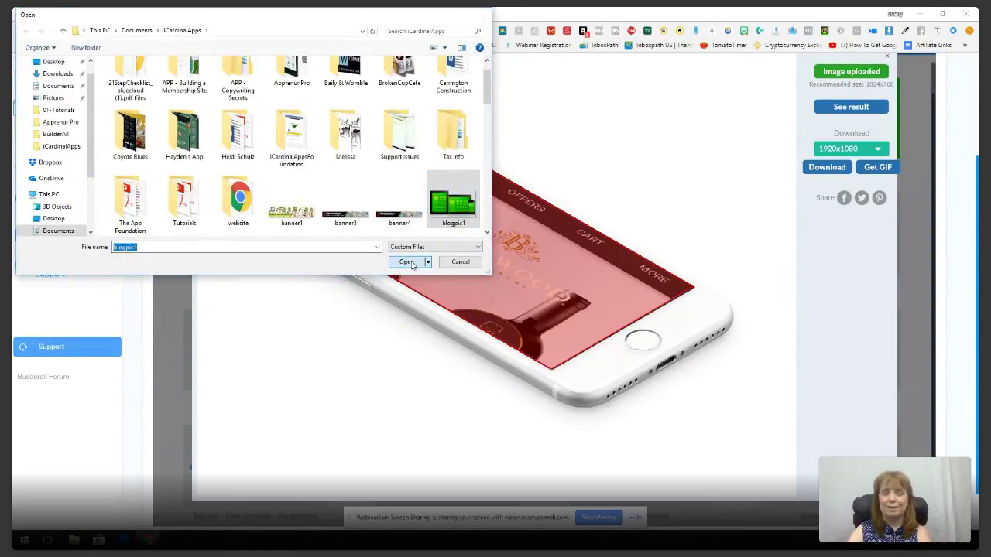
left_click(408, 262)
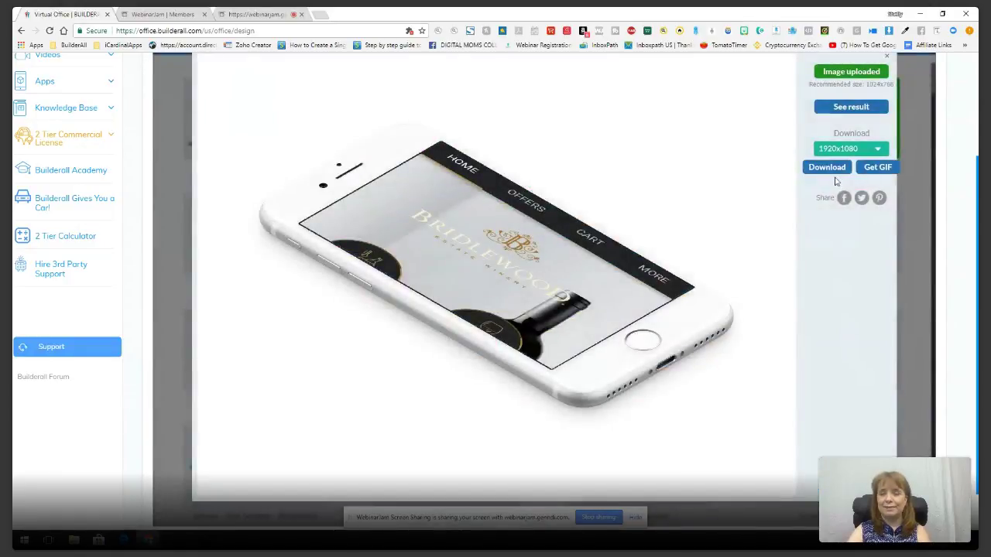
left_click(830, 167)
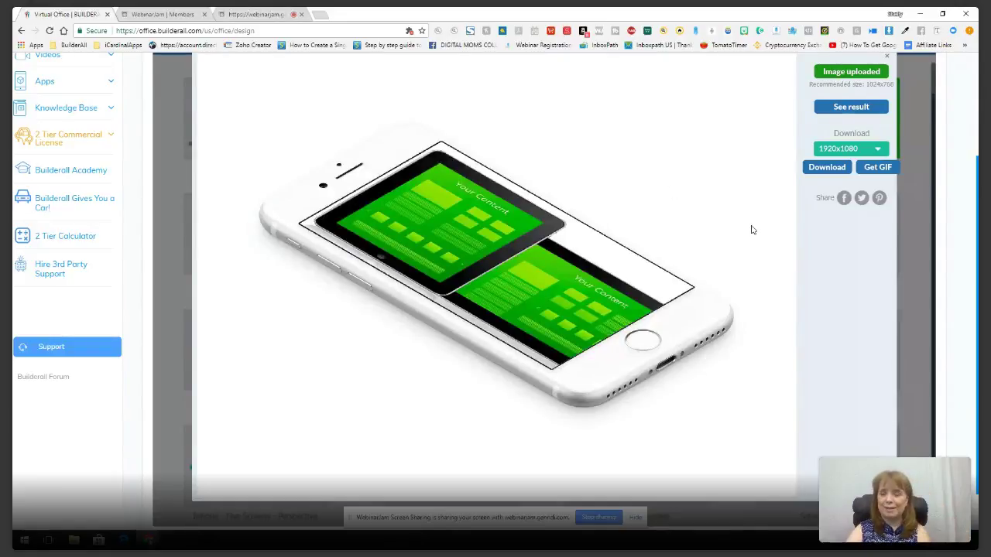
Close the phone mockup and look through the designs in the New & Popular Mockups gallery
scroll(812, 186, "up", 1)
left_click(887, 106)
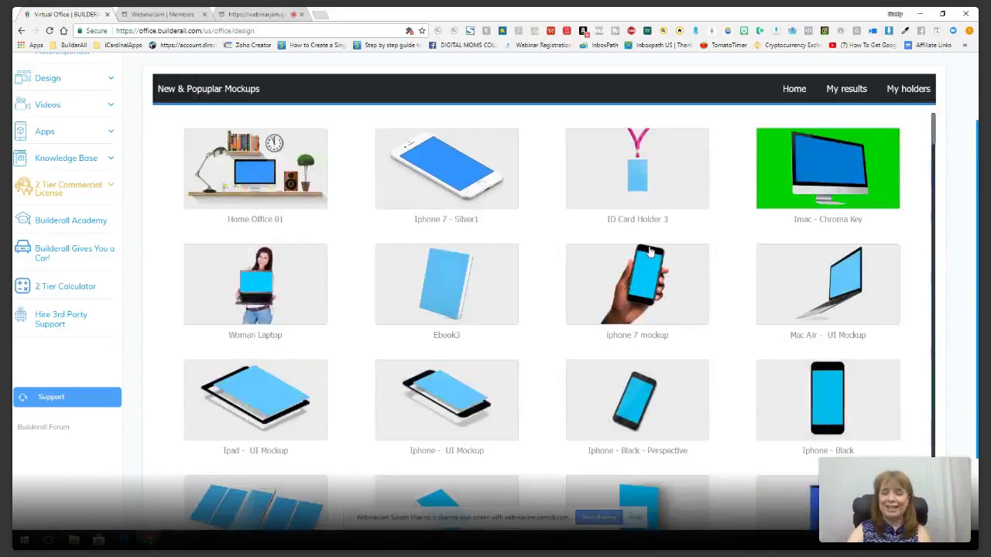
scroll(673, 341, "down", 1)
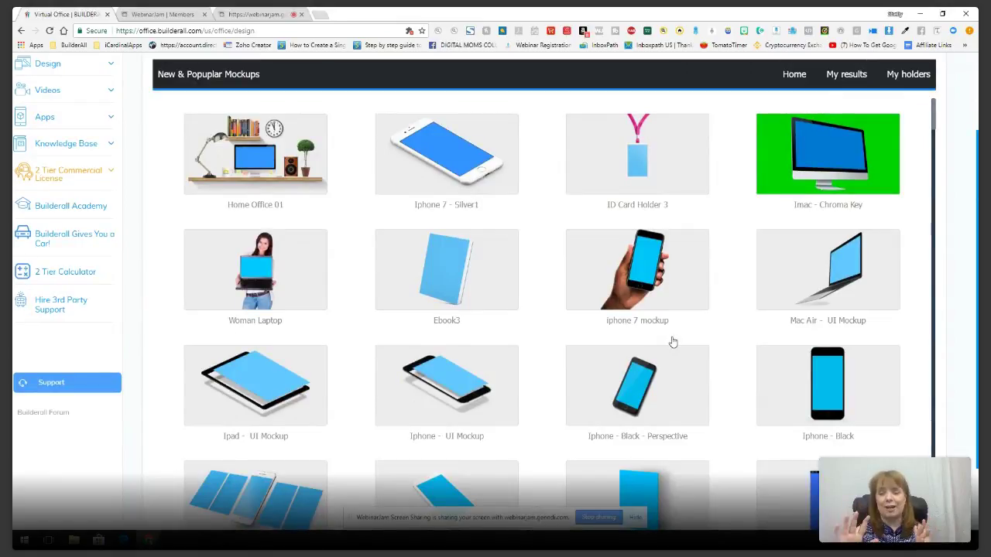
scroll(673, 341, "down", 10)
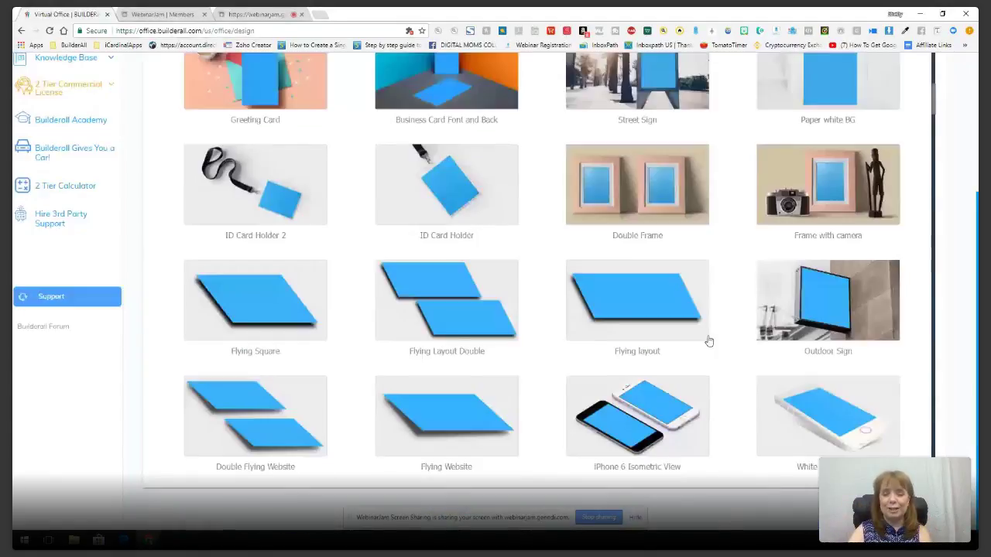
scroll(590, 304, "up", 5)
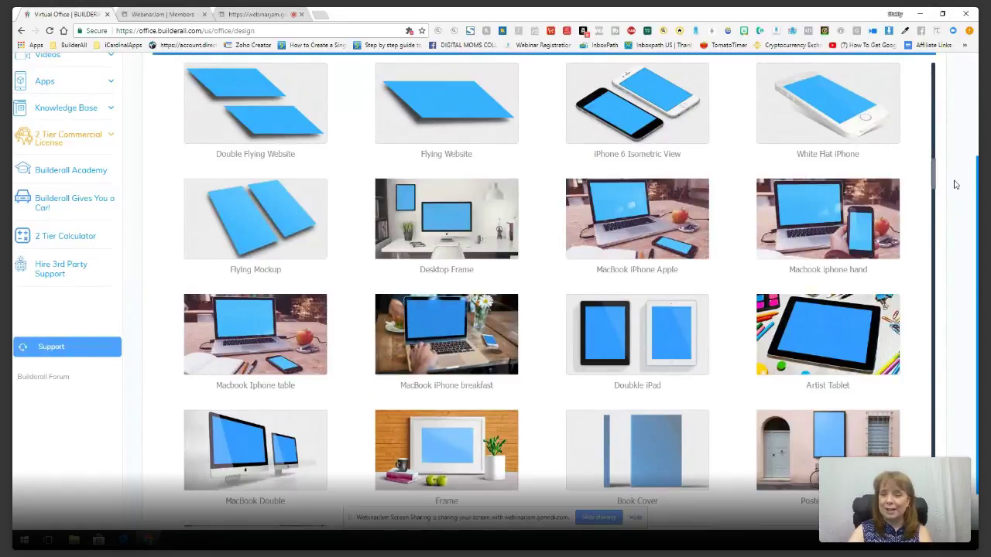
left_click_drag(933, 178, 924, 219)
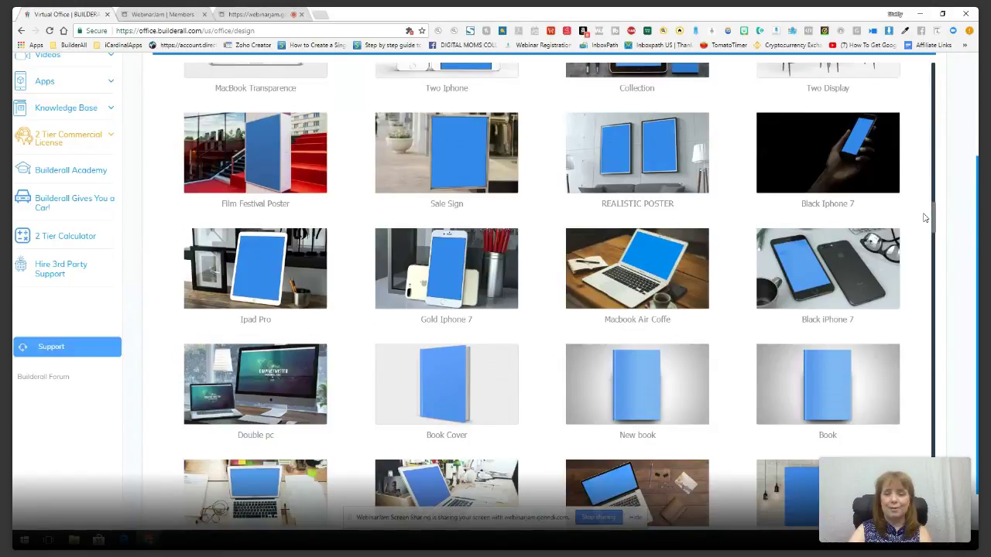
left_click_drag(924, 218, 916, 247)
scroll(917, 248, "up", 1)
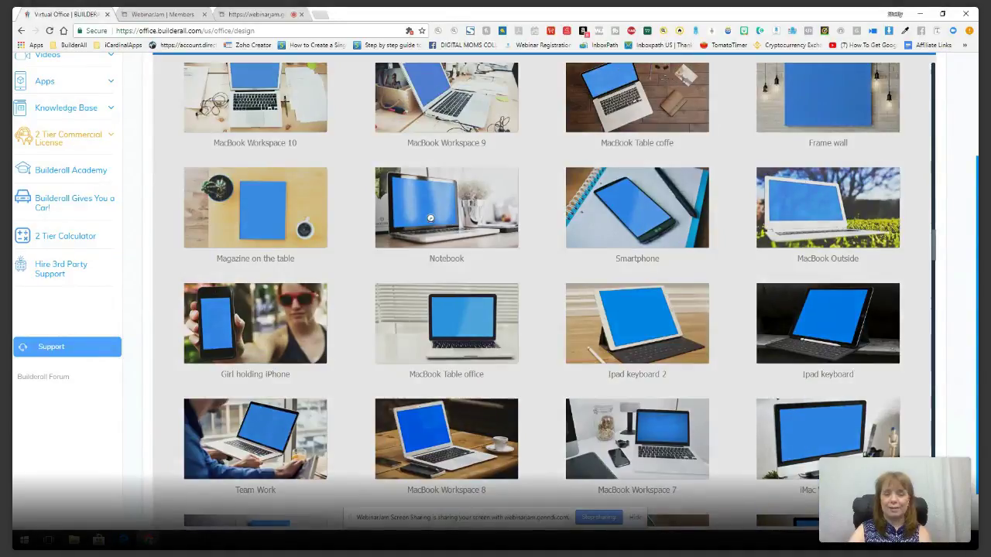
Open the Notebook mockup and upload screenshot1 from the Apprenur Pro folder for the laptop's screen area
left_click(430, 218)
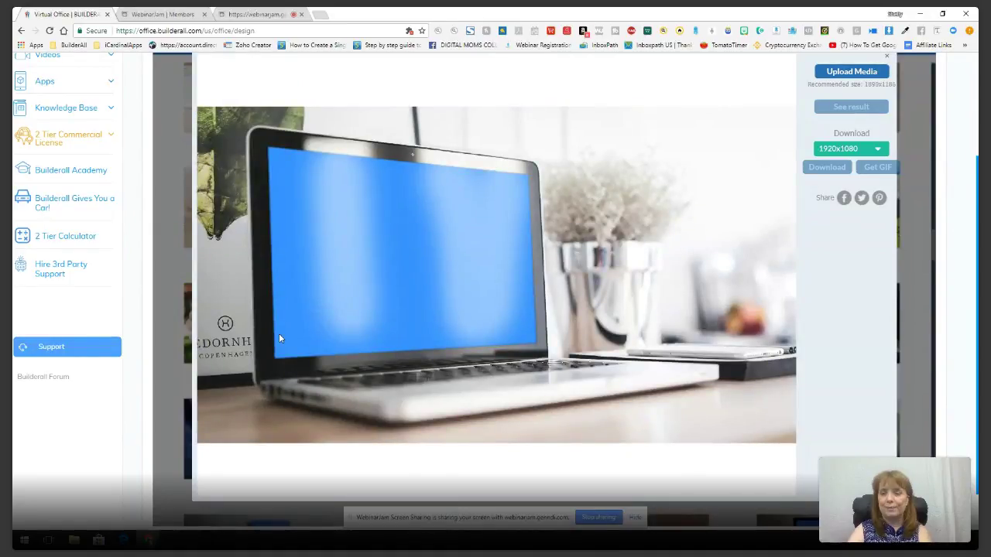
left_click(286, 331)
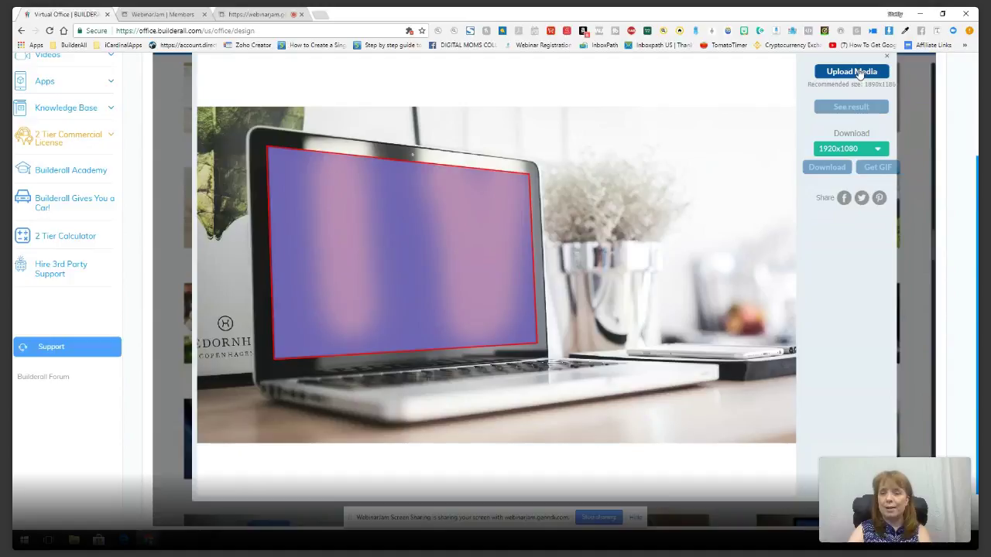
left_click(851, 71)
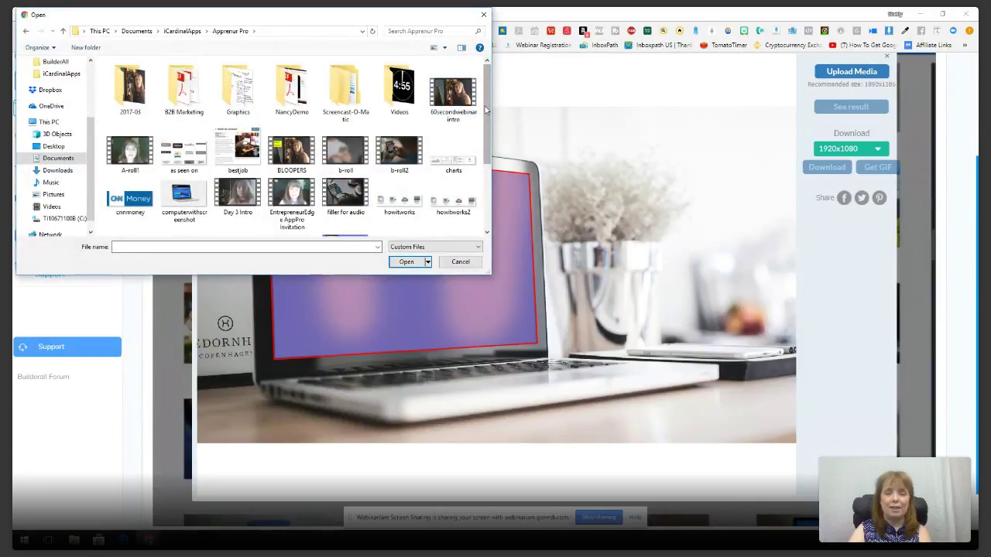
scroll(485, 111, "down", 1)
left_click(398, 170)
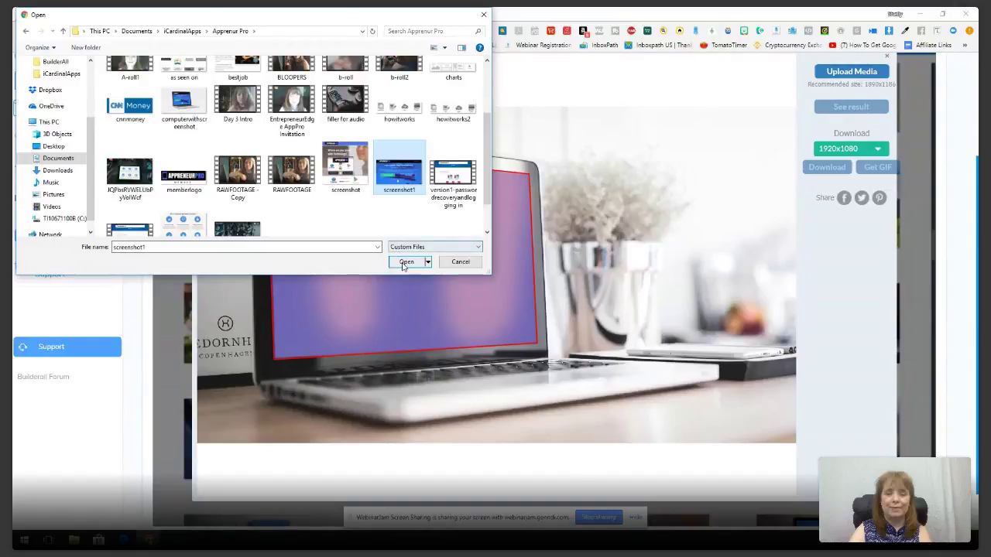
left_click(405, 262)
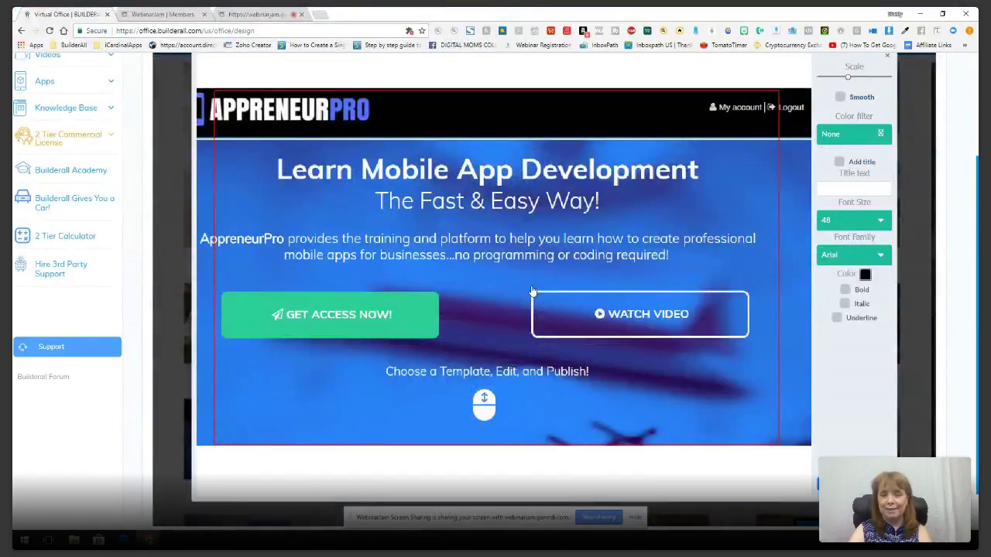
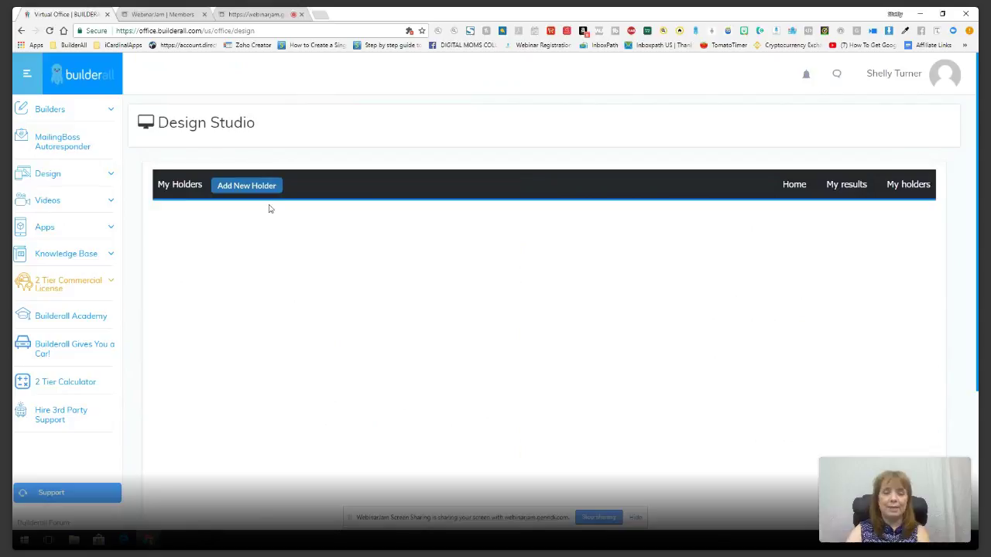
Start a new holder under My Holders and enter the presenter's first name as its name
left_click(246, 186)
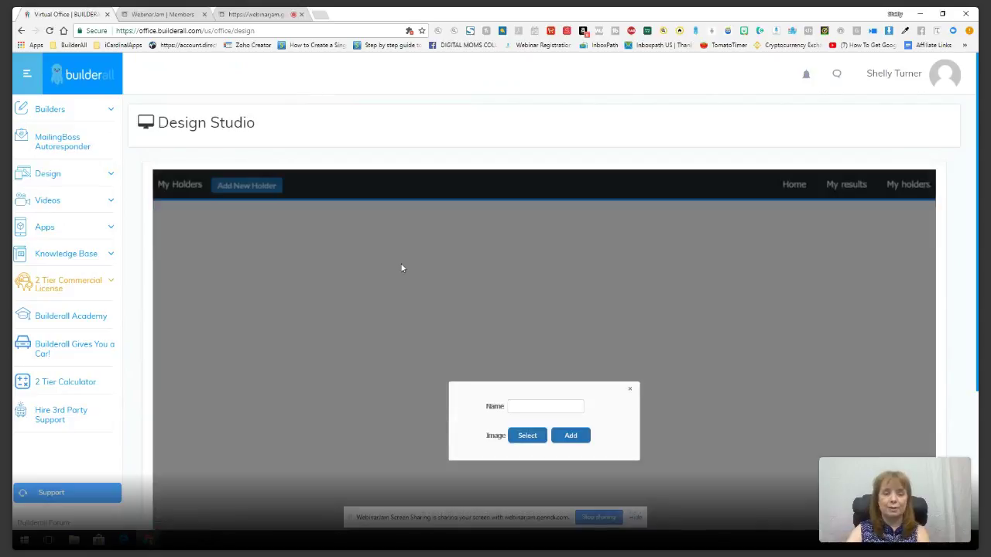
scroll(533, 290, "down", 2)
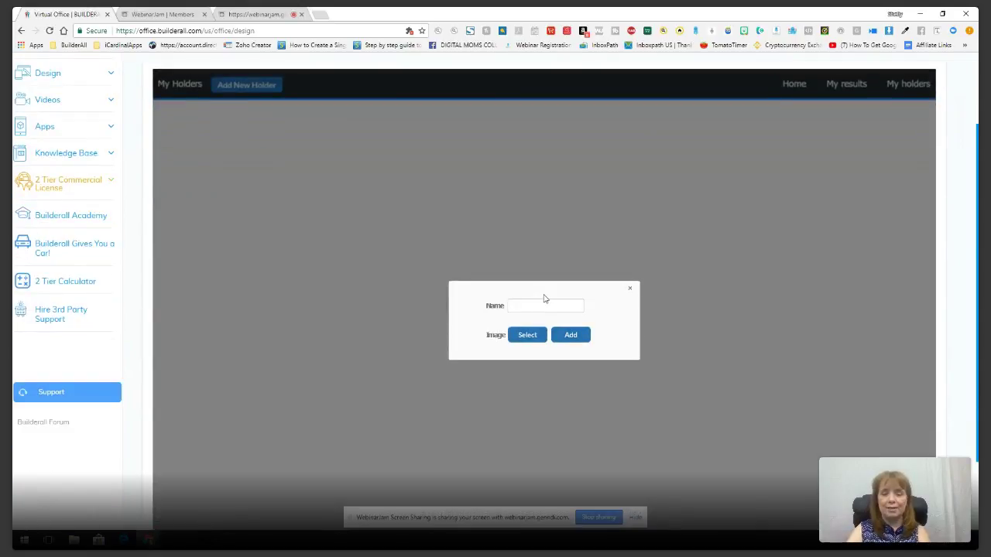
left_click(542, 301)
type("Shelly")
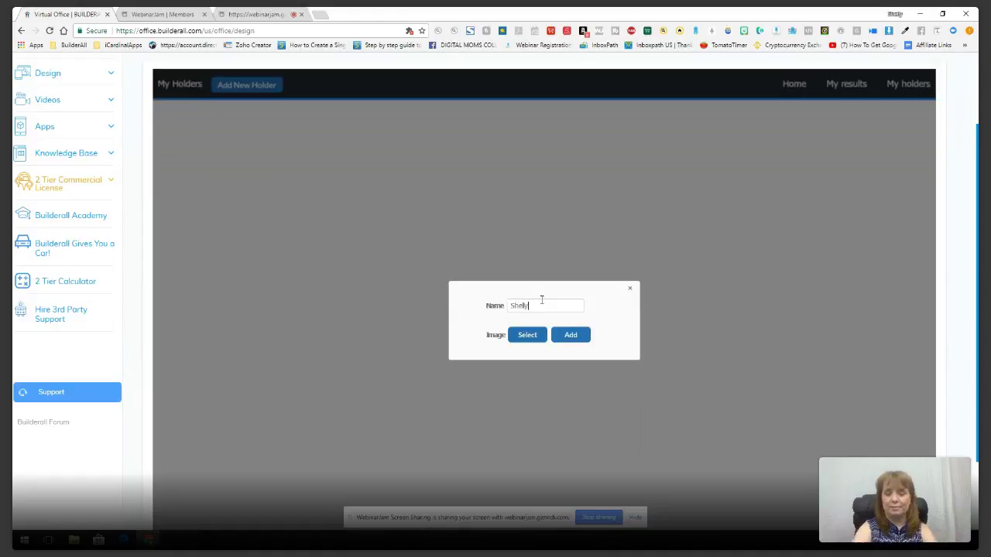
Choose the blogpic1 image from the iCardinalApps folder for the new holder and add it
left_click(559, 337)
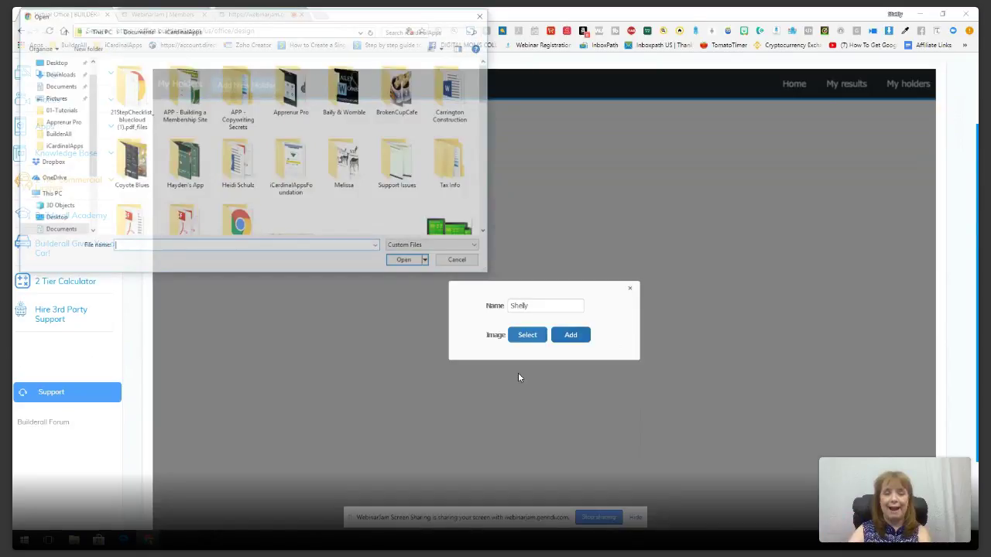
scroll(373, 188, "down", 2)
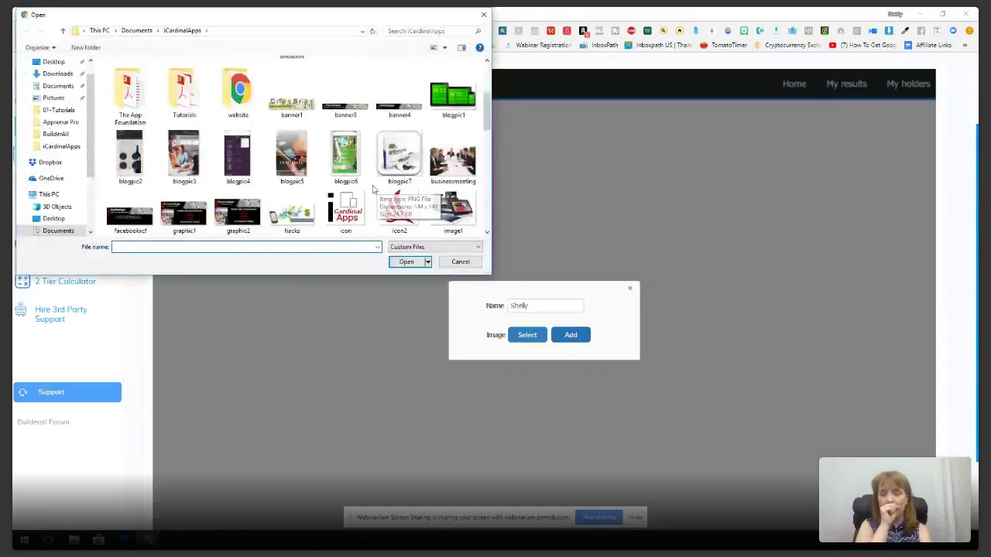
scroll(373, 188, "down", 2)
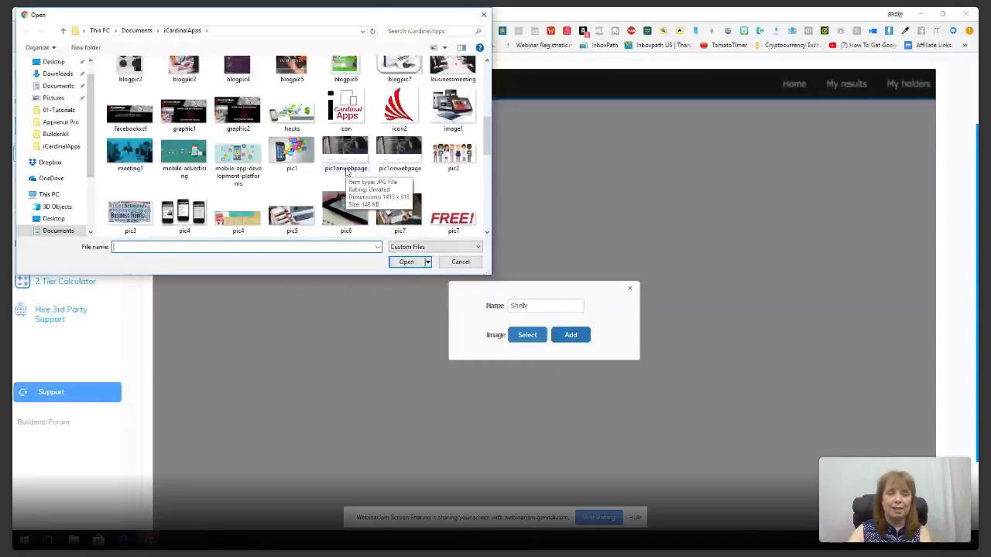
scroll(364, 180, "down", 2)
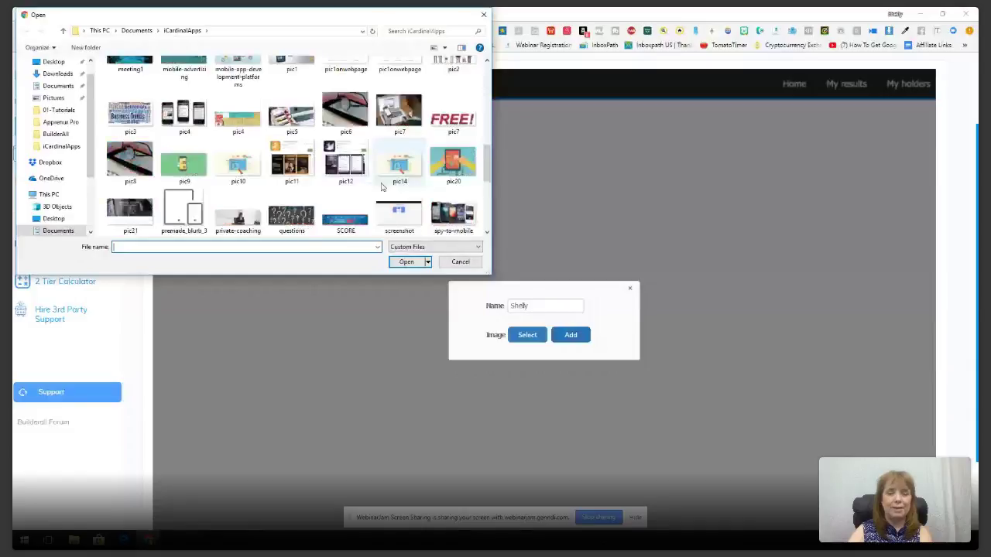
scroll(383, 184, "down", 3)
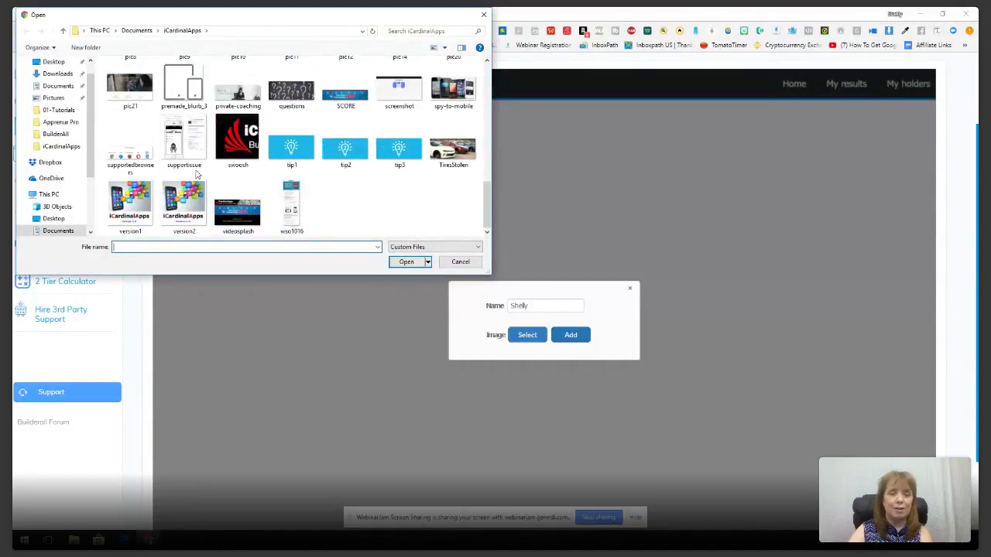
scroll(201, 165, "up", 2)
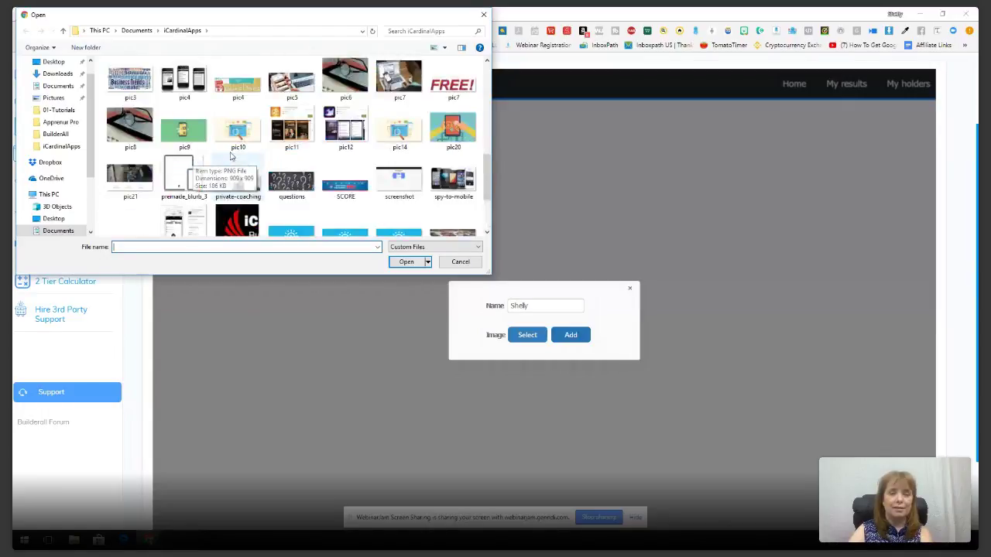
scroll(271, 170, "up", 2)
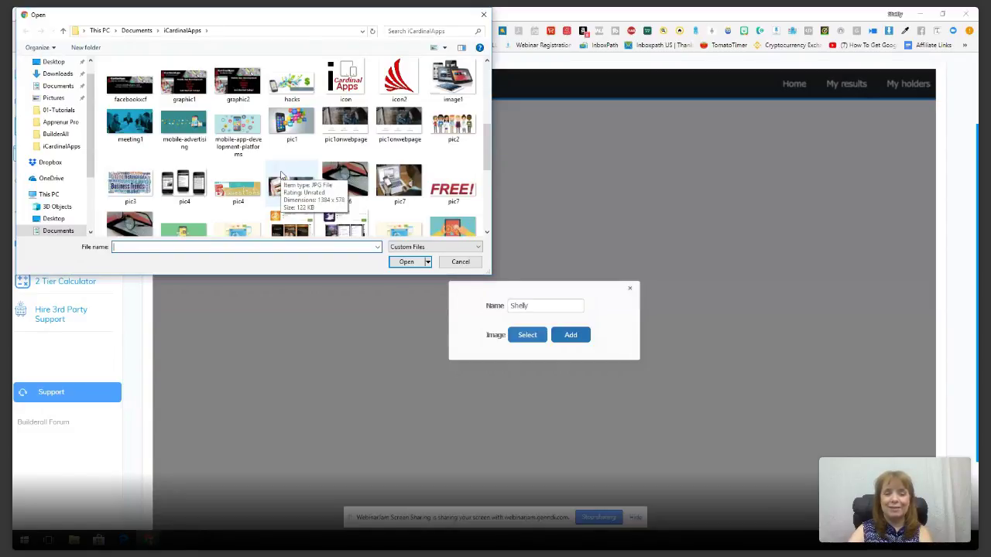
double_click(282, 175)
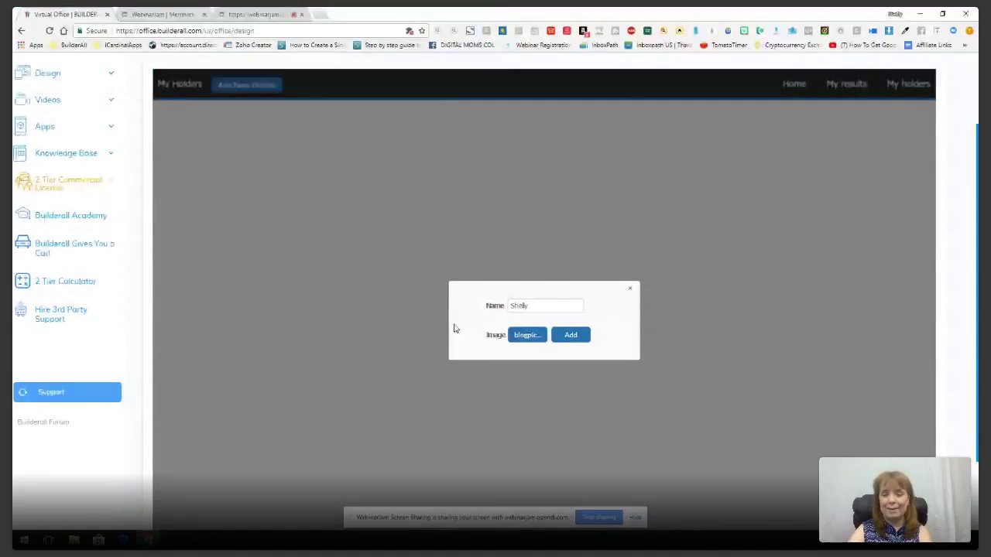
left_click(571, 334)
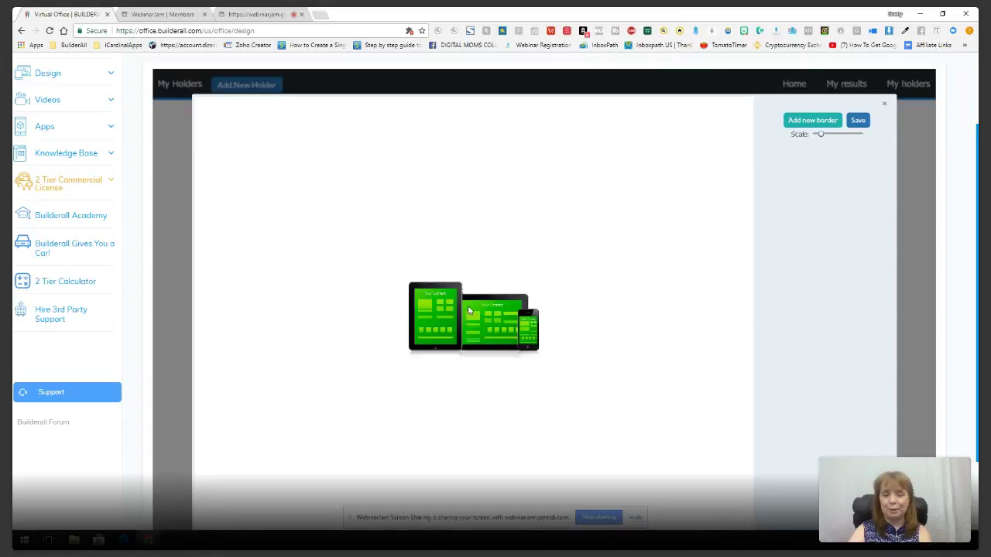
Enlarge the holder preview and add a border fitted to the portrait tablet's screen, with corners about 26×28, 207×28, 203×269 and 26×268
scroll(593, 279, "down", 1)
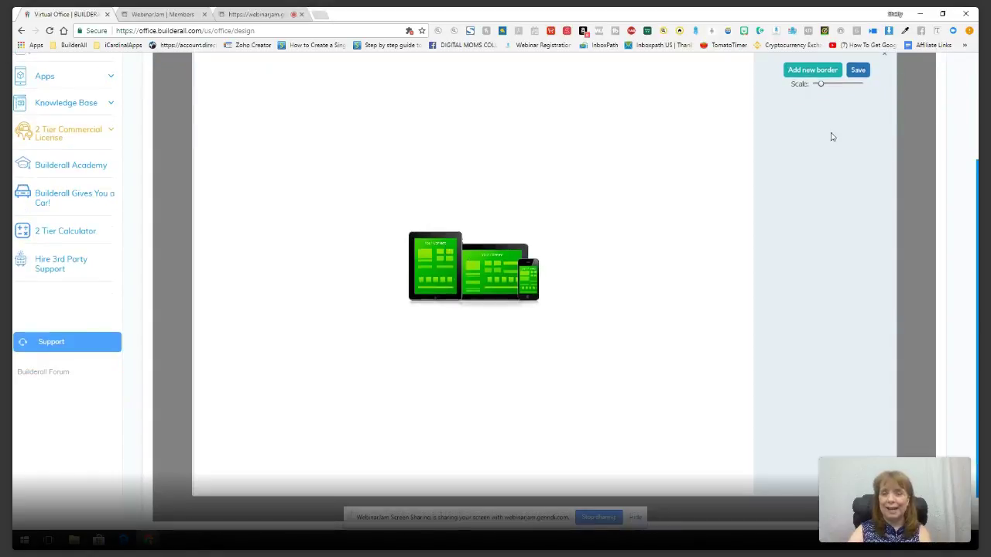
left_click_drag(820, 83, 841, 85)
left_click(812, 71)
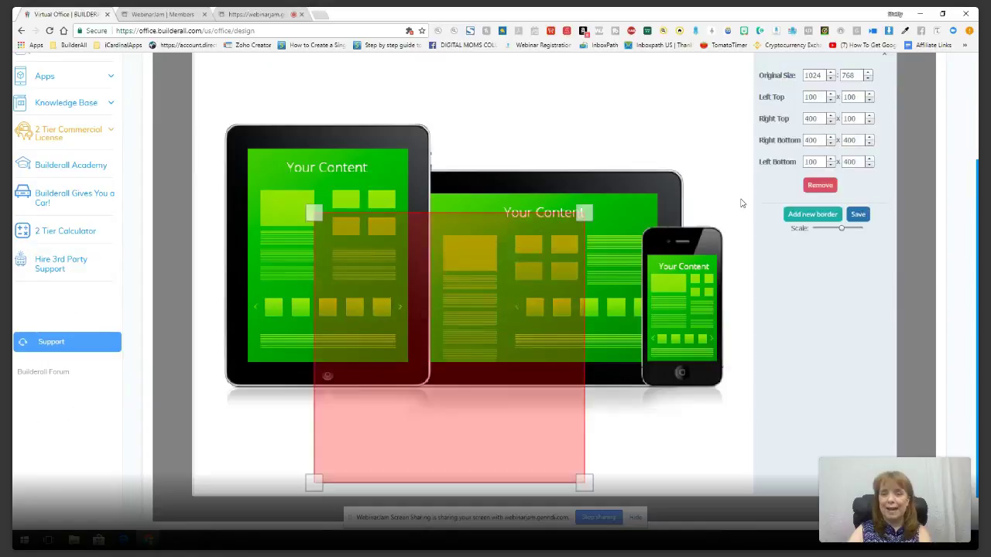
left_click_drag(314, 213, 248, 151)
left_click_drag(580, 213, 405, 150)
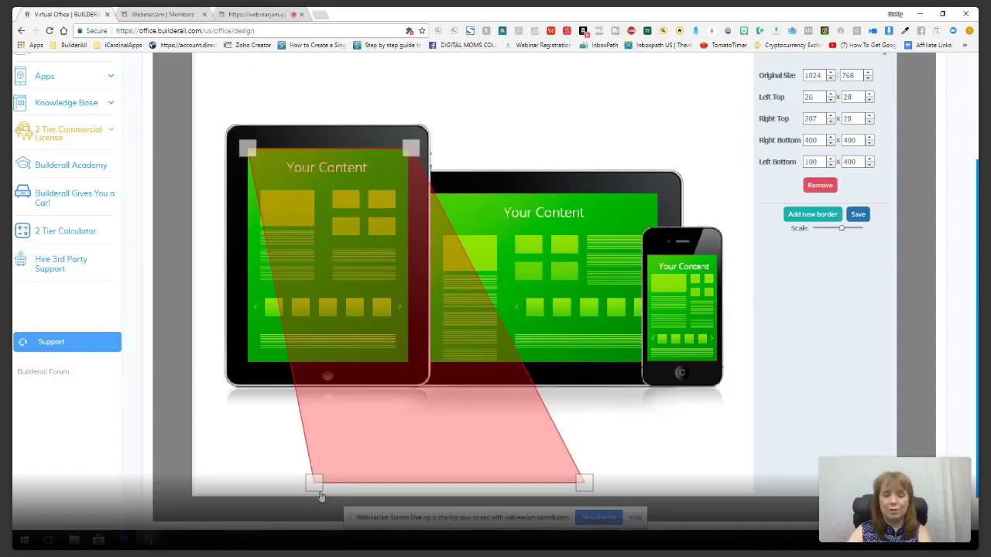
left_click_drag(314, 483, 250, 370)
left_click_drag(584, 482, 404, 364)
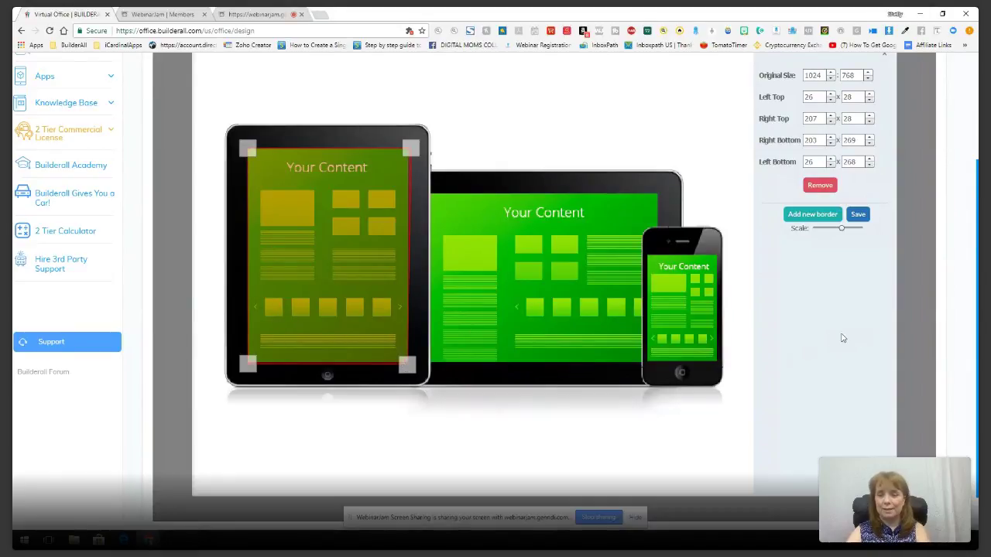
Add a second border and place its upper corners on the landscape tablet's screen, at about 228×78 and 481×77
scroll(834, 307, "up", 2)
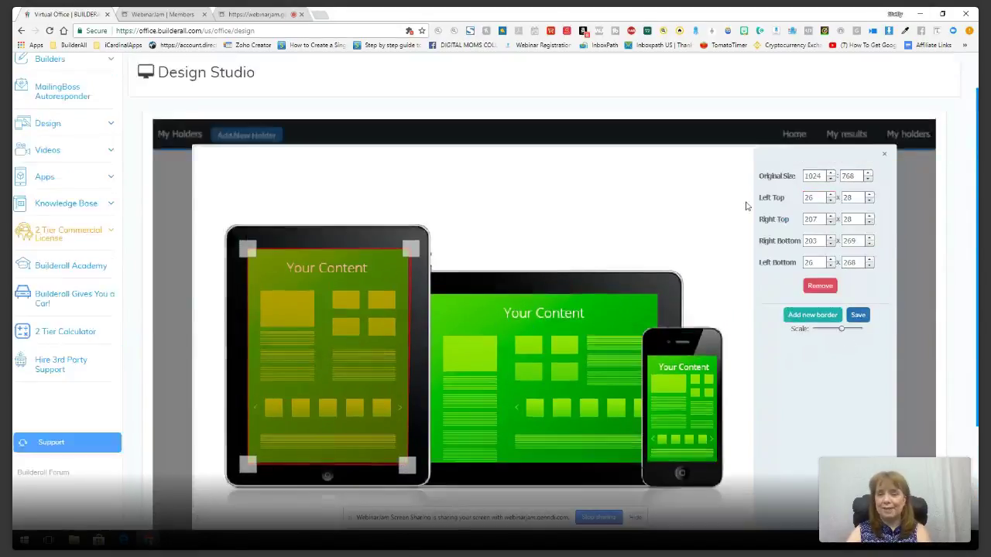
scroll(801, 341, "down", 1)
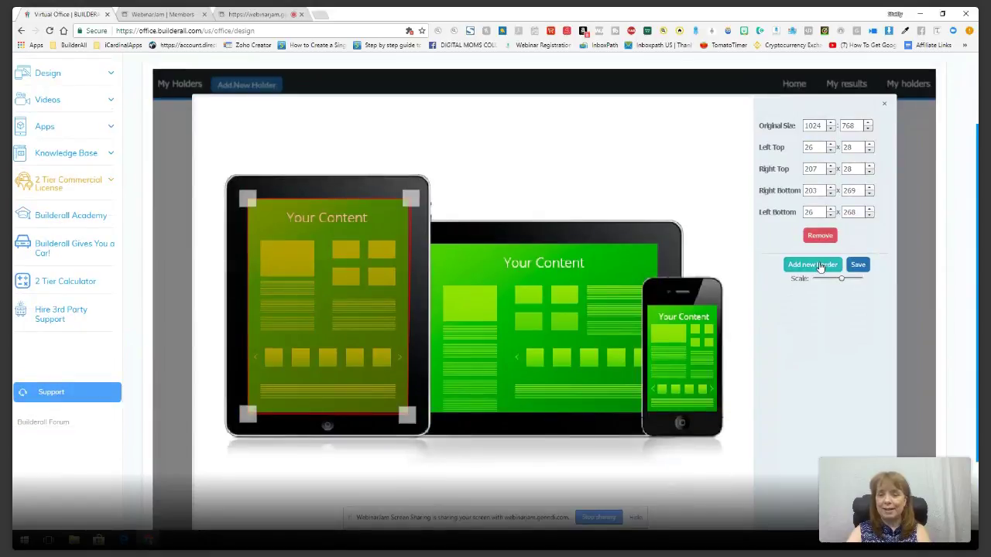
left_click(821, 267)
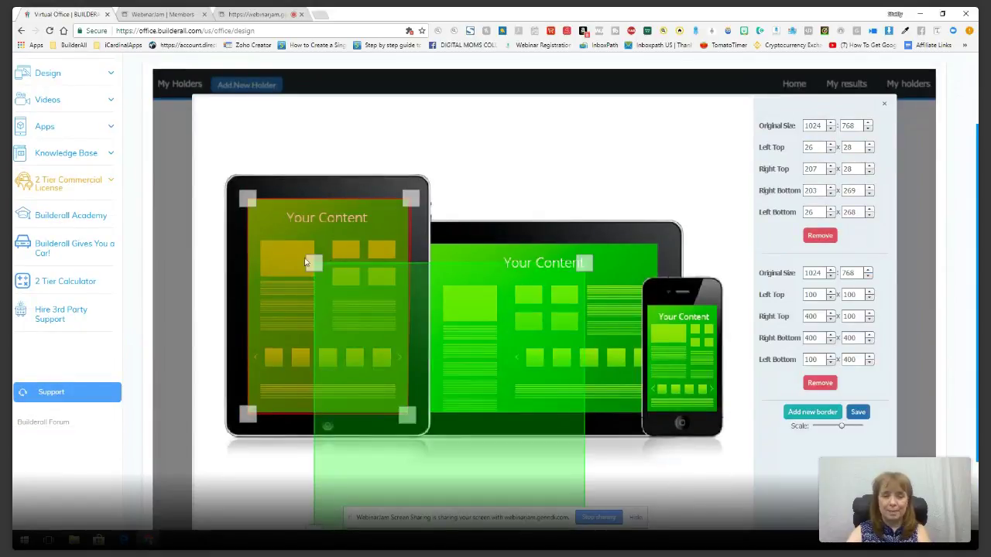
left_click_drag(314, 263, 428, 245)
left_click_drag(582, 262, 657, 243)
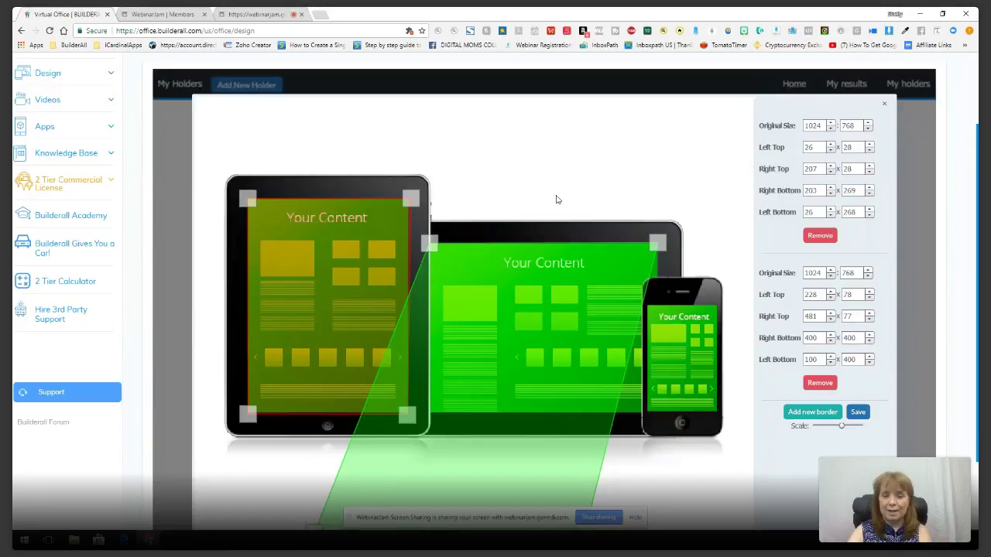
Refit the second border to the phone's screen, with corners at about 468×147, 547×145, 547×265 and 470×265
left_click_drag(657, 242, 716, 310)
left_click_drag(432, 246, 647, 306)
scroll(584, 486, "down", 2)
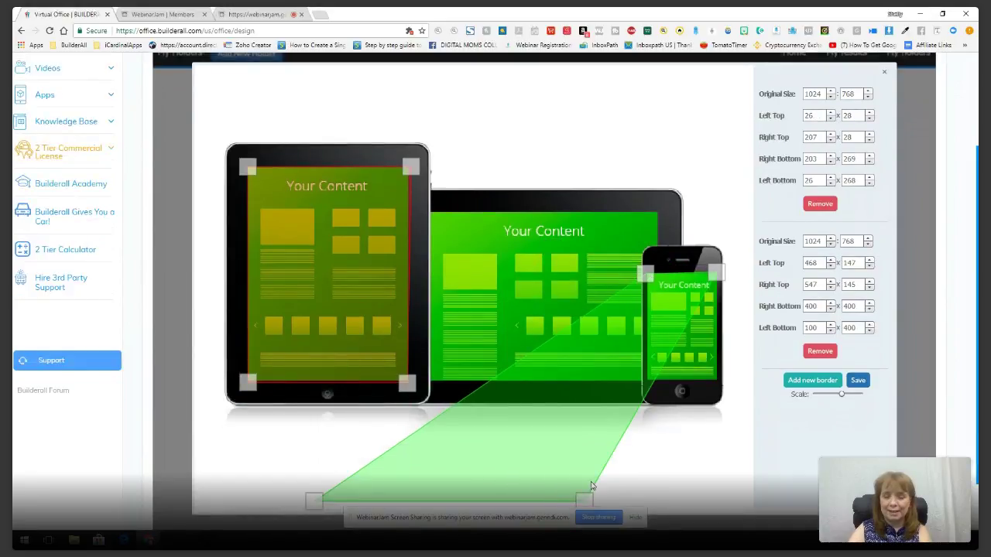
left_click_drag(580, 439, 715, 317)
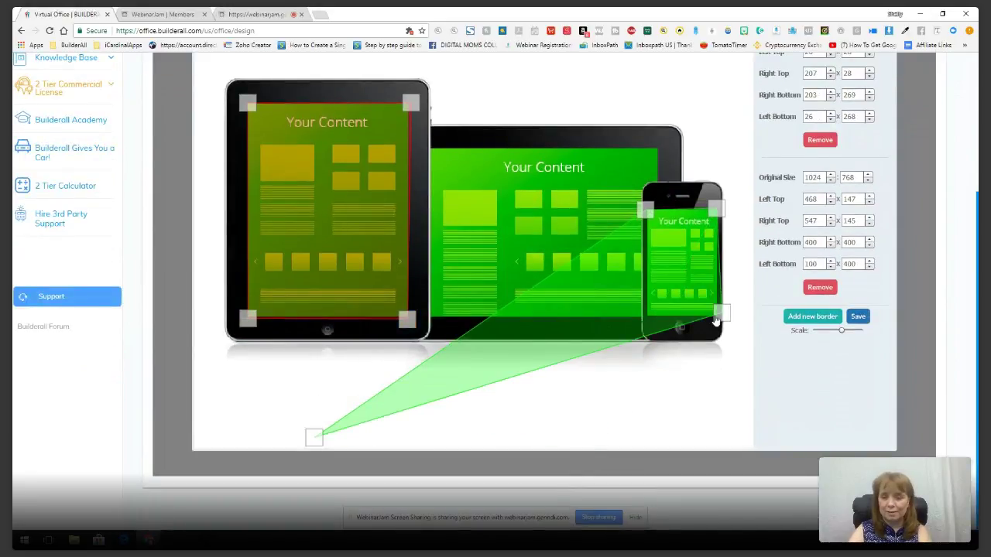
left_click_drag(313, 438, 648, 316)
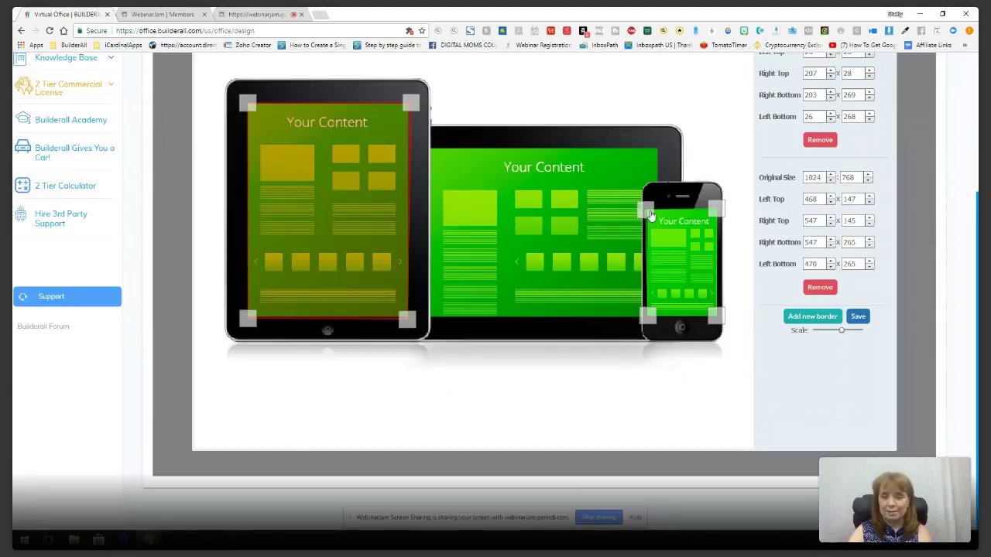
Nudge the phone border's upper-left corner to about 471×147 and save and close the holder
left_click_drag(650, 215, 653, 214)
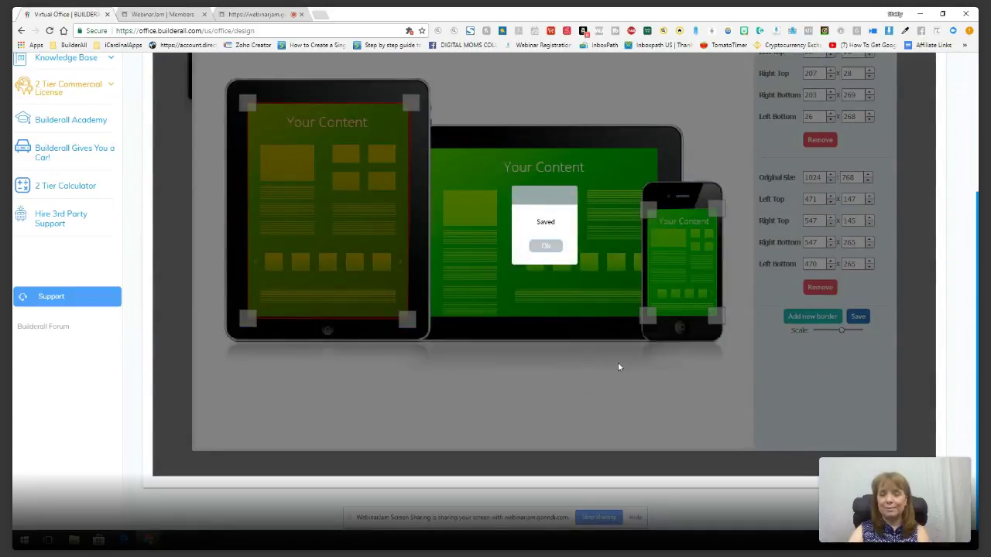
left_click(546, 247)
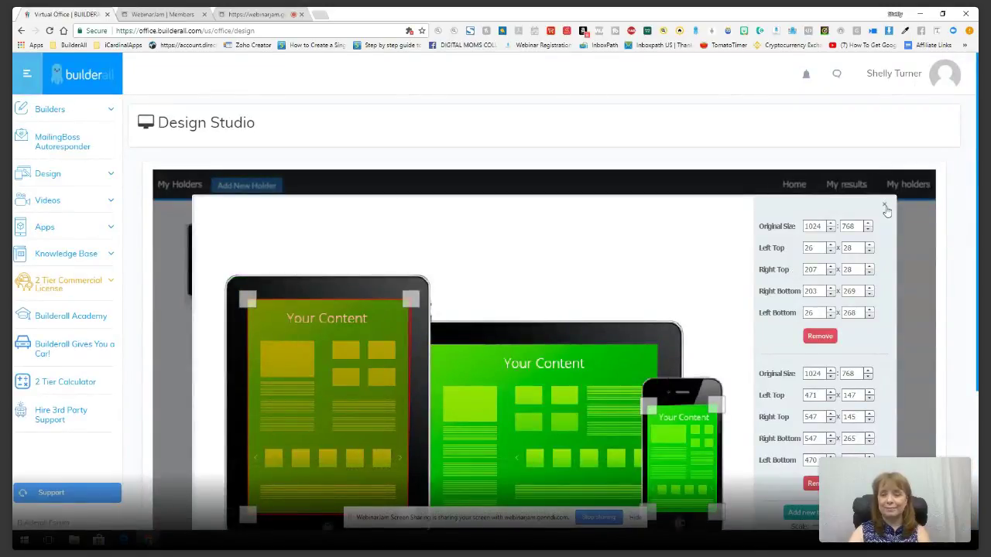
left_click(886, 208)
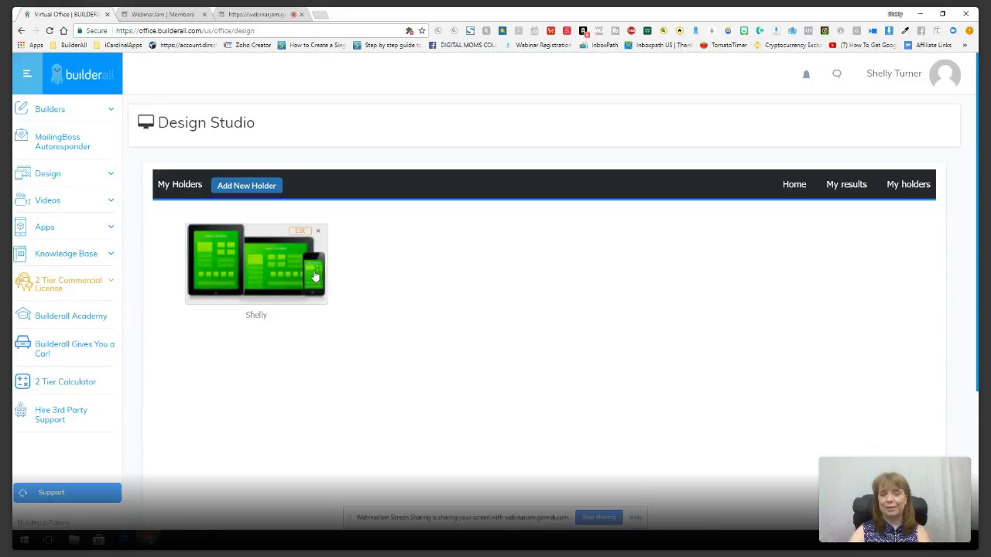
Open the saved holder and upload the Tutorials image for the portrait tablet's screen
left_click(291, 283)
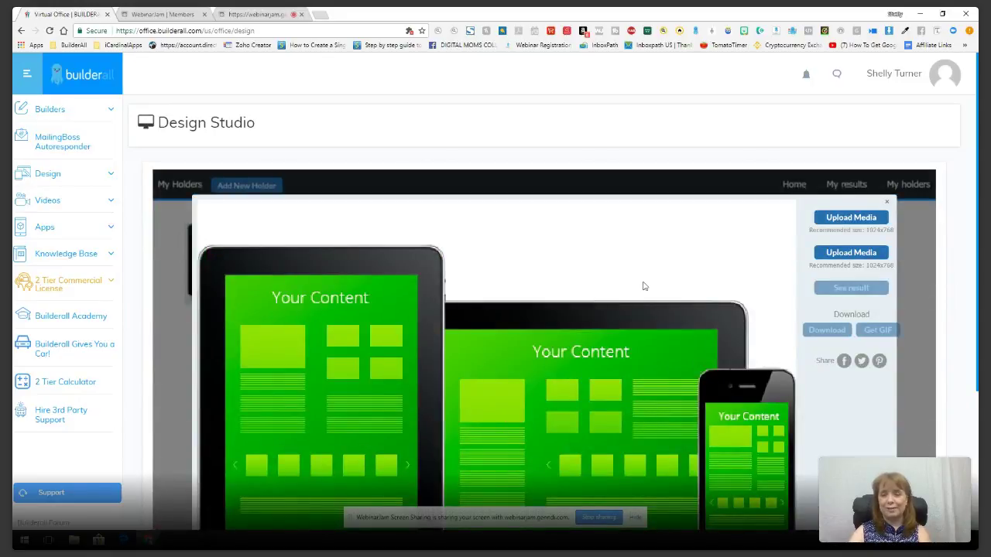
scroll(642, 287, "down", 2)
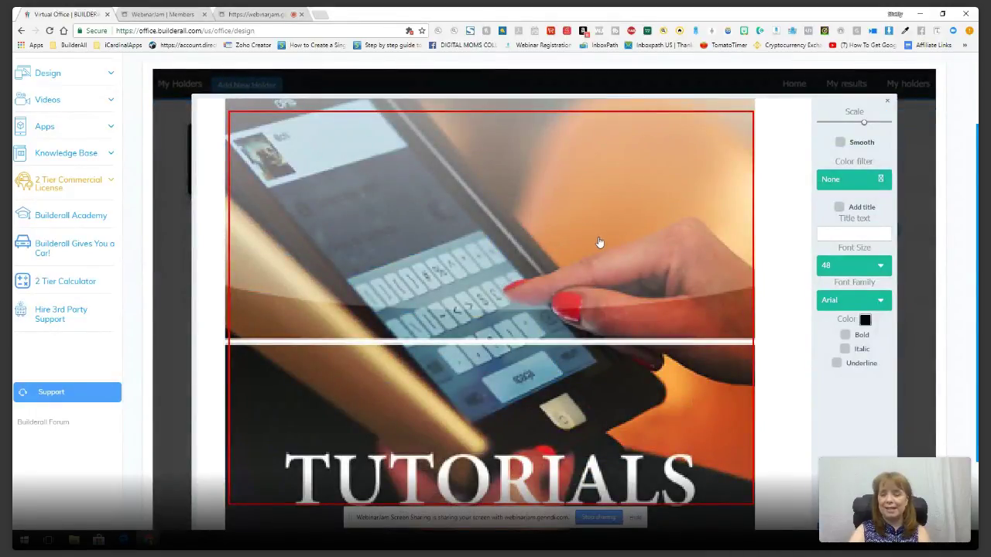
scroll(599, 243, "down", 1)
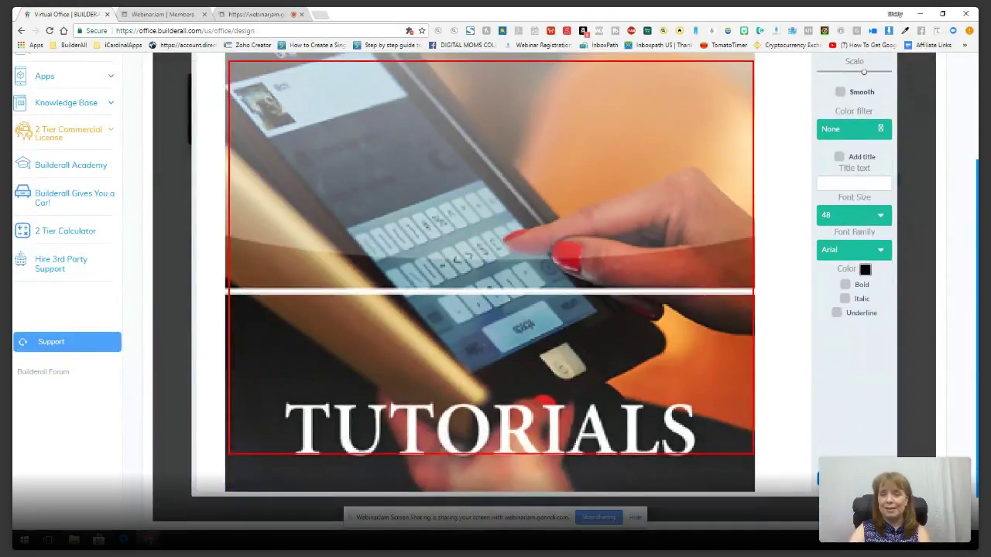
key("Escape")
Upload the blogpic3 image from the iCardinalApps folder for the phone's screen and accept its crop
left_click(851, 101)
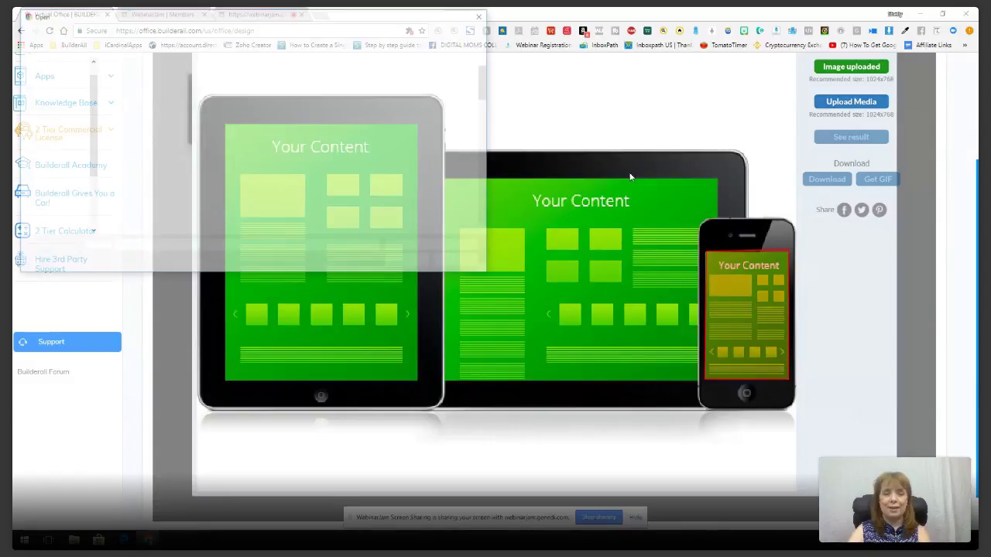
left_click(197, 160)
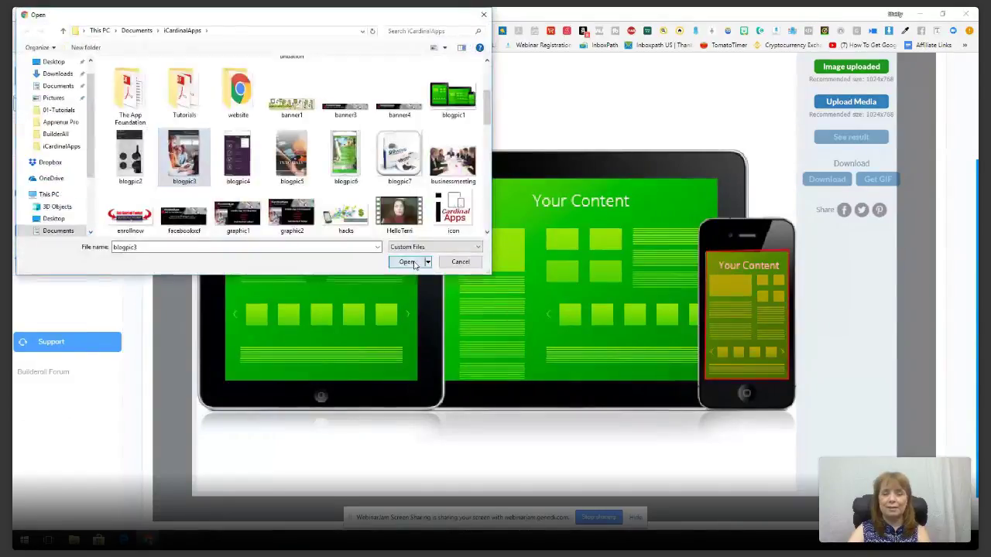
left_click(409, 259)
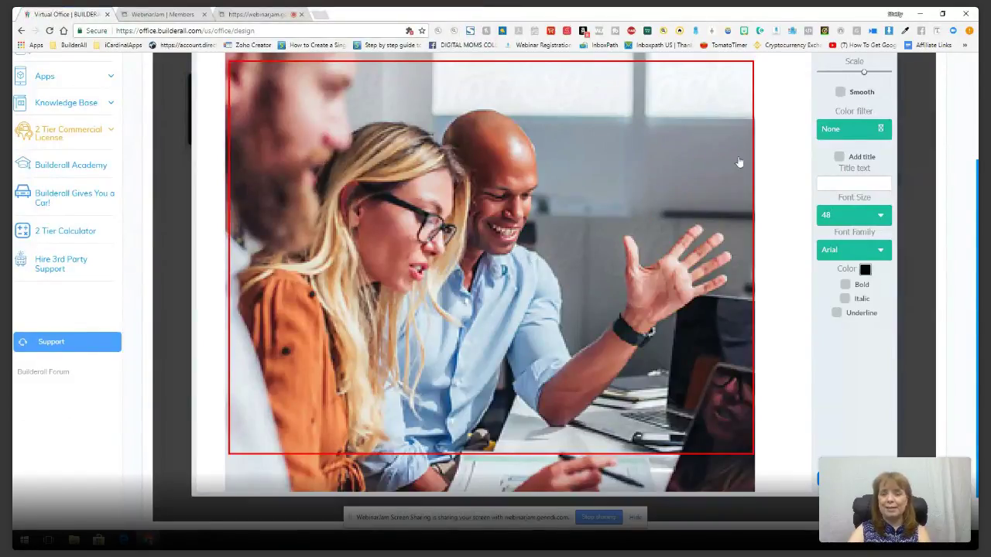
left_click(824, 482)
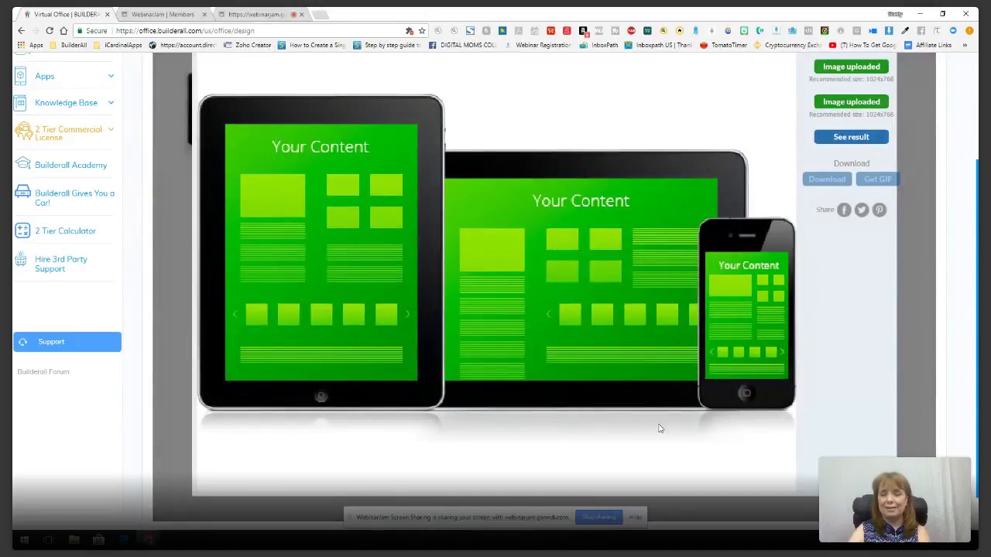
Generate the holder's result with both uploaded images, view it and close the mockup
left_click(850, 138)
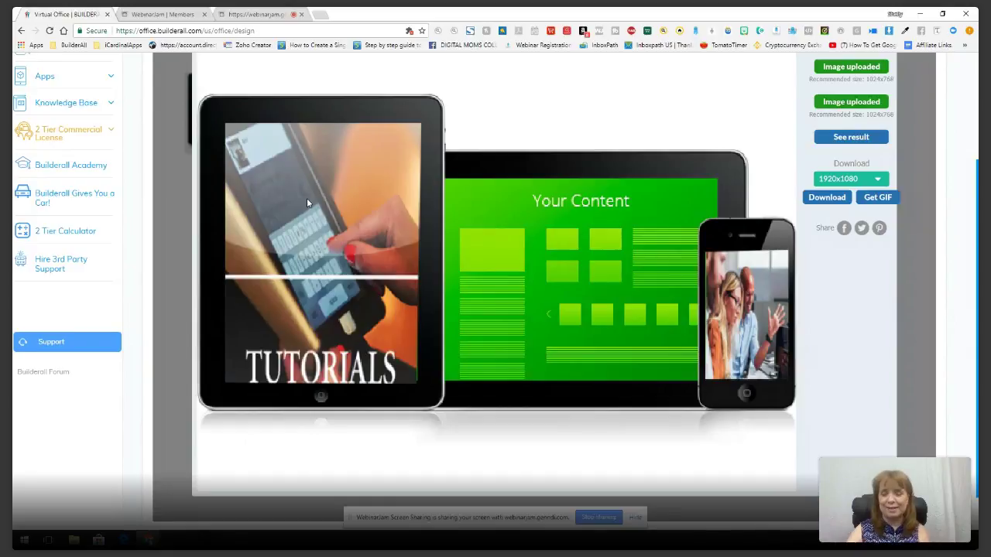
scroll(482, 178, "up", 1)
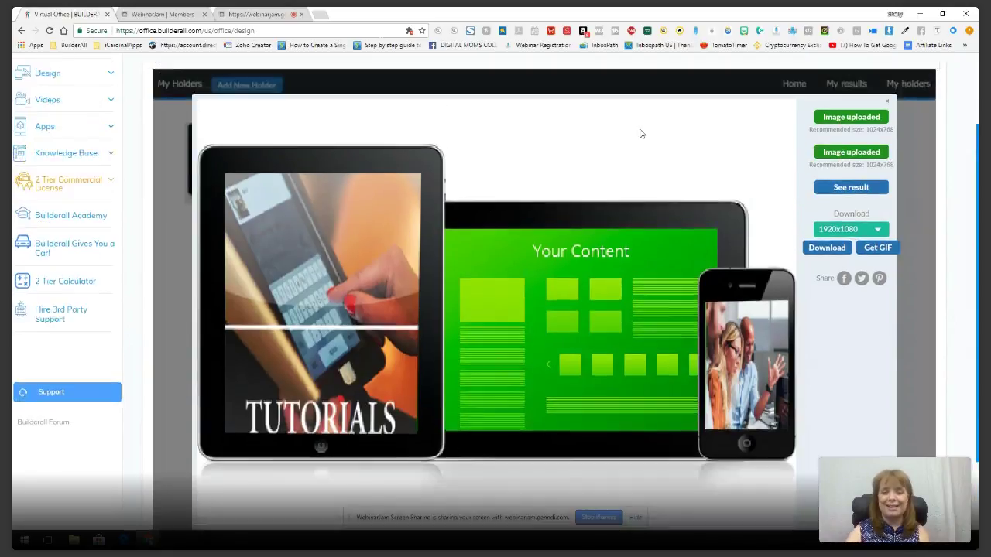
left_click(887, 103)
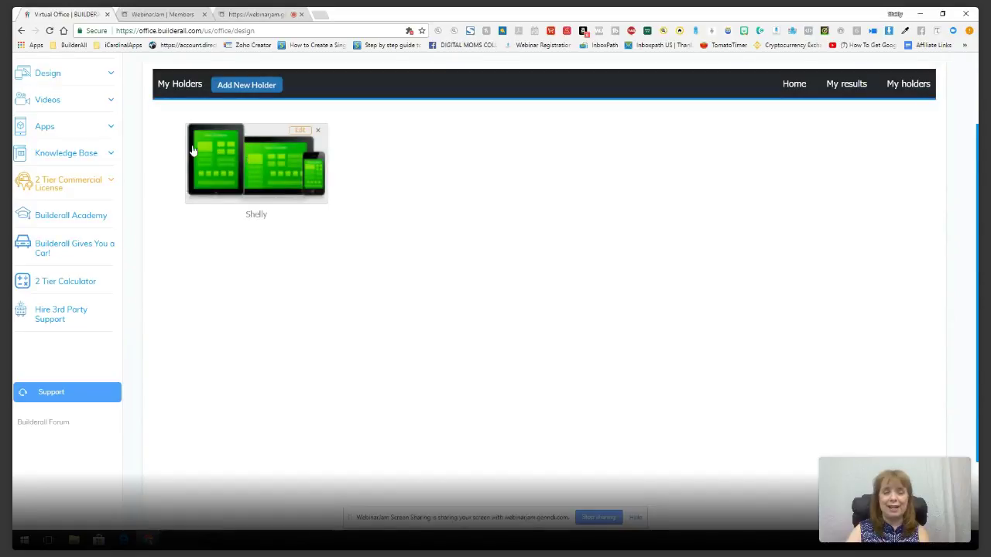
Return to the New & Popular Mockups gallery, preview the Movie Theater mockup and close it
scroll(341, 226, "up", 2)
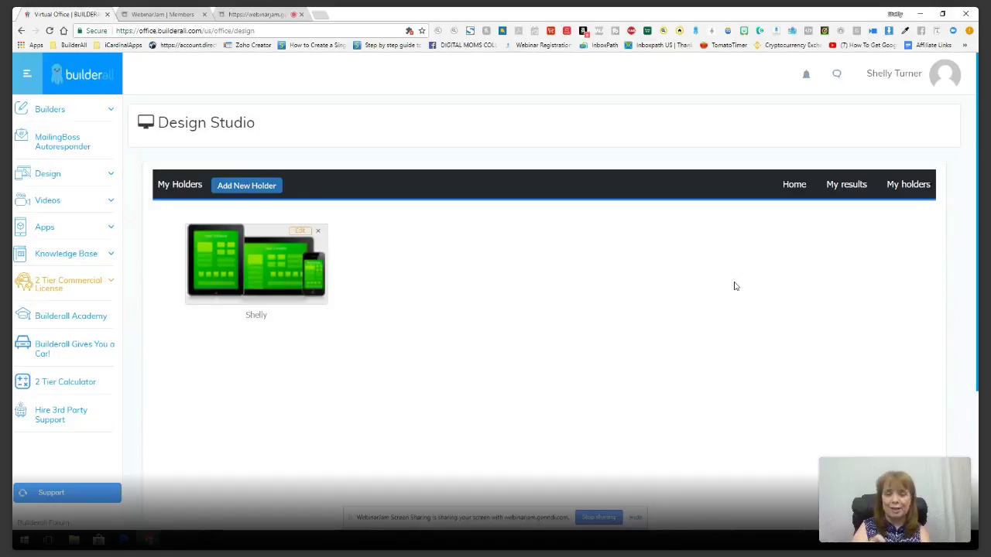
scroll(735, 287, "down", 2)
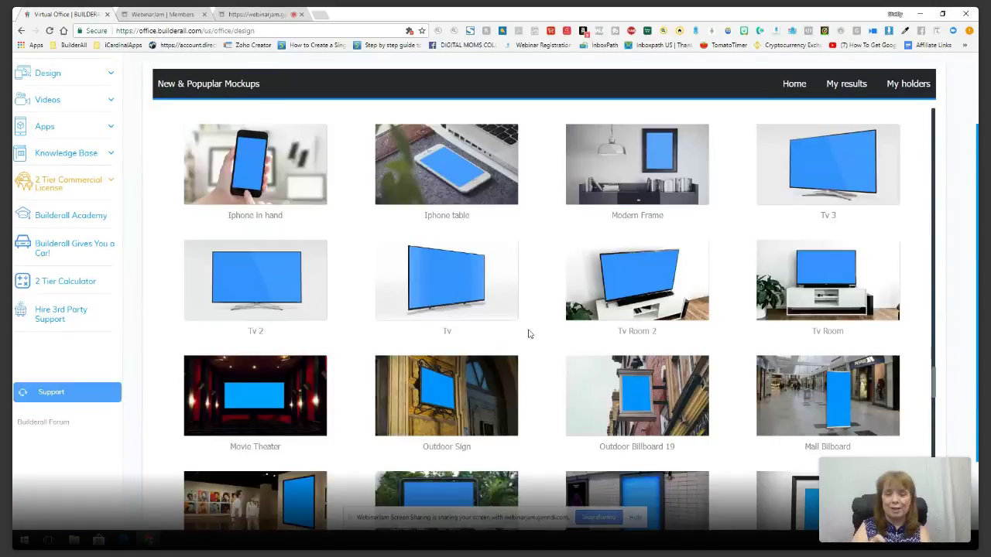
left_click(258, 400)
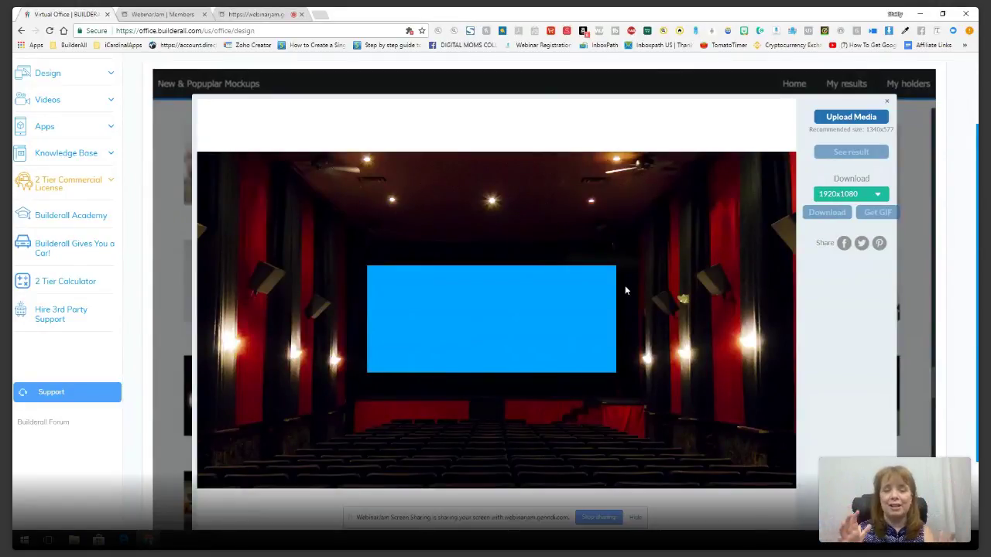
left_click(887, 102)
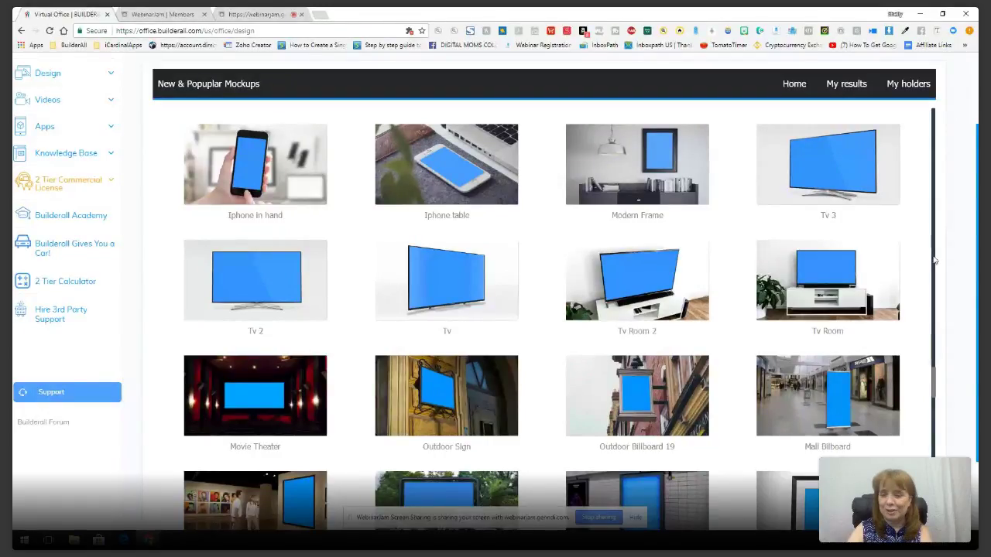
Look through the remaining New & Popular Mockups, from the outdoor billboards and books to the phones, laptops and desktop devices
left_click_drag(934, 260, 933, 400)
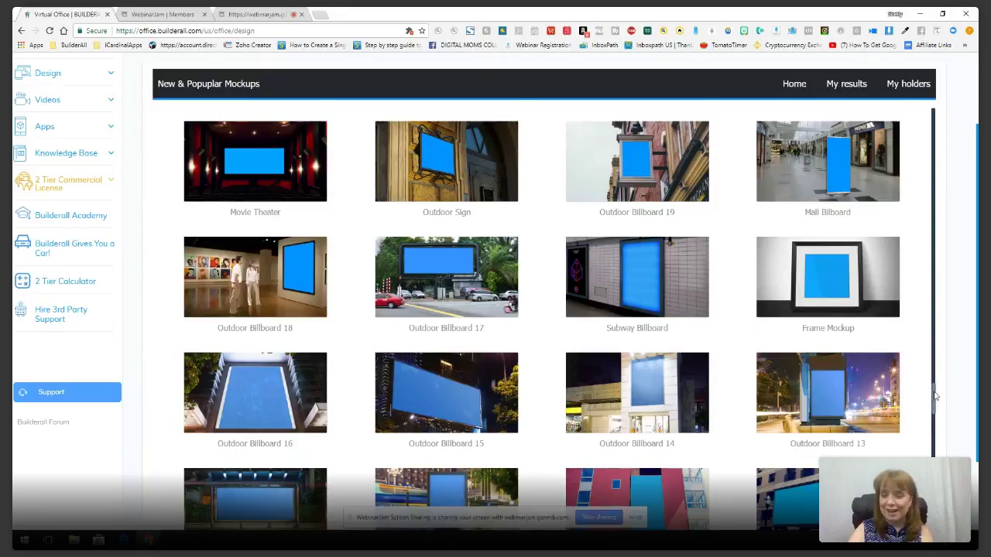
scroll(934, 400, "down", 1)
scroll(935, 400, "down", 1)
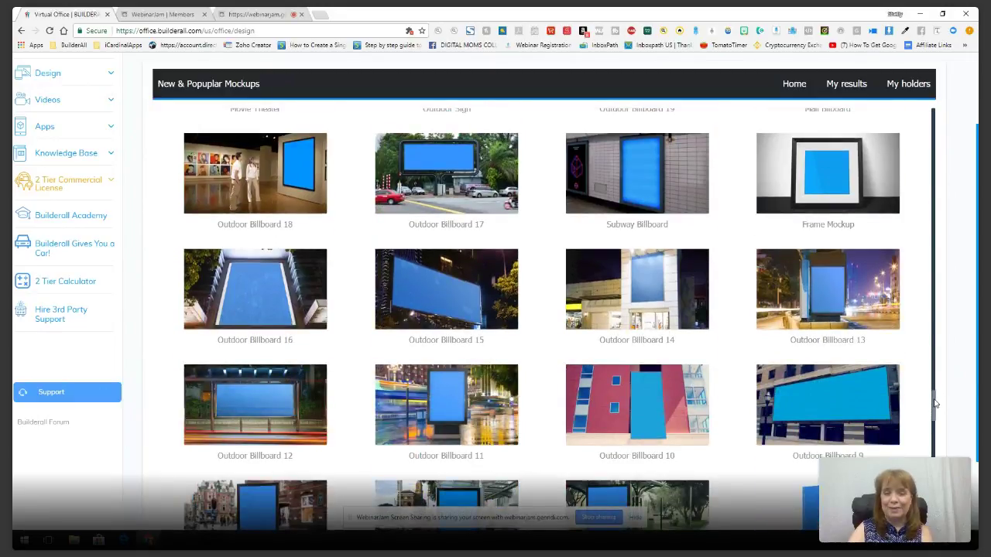
scroll(935, 403, "down", 5)
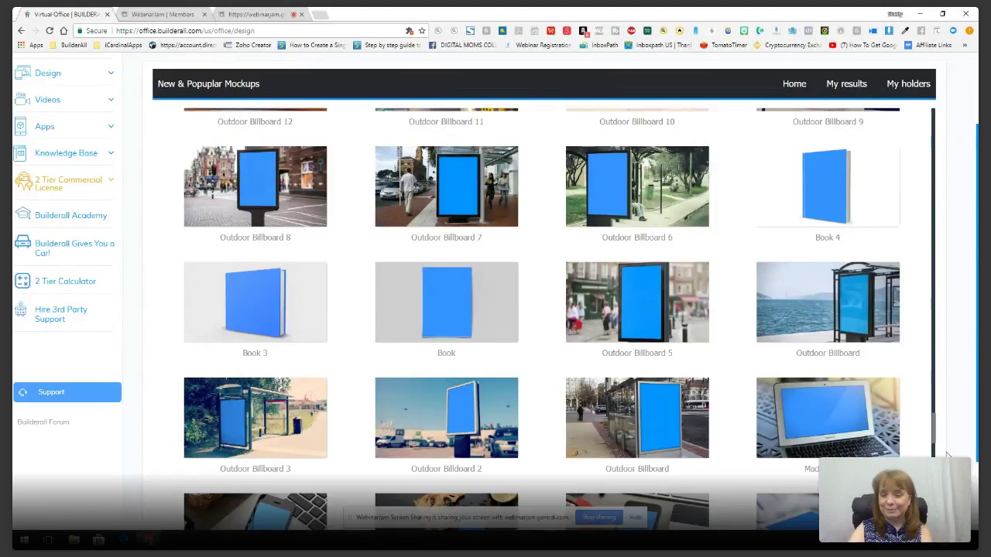
scroll(937, 437, "down", 3)
scroll(930, 446, "down", 5)
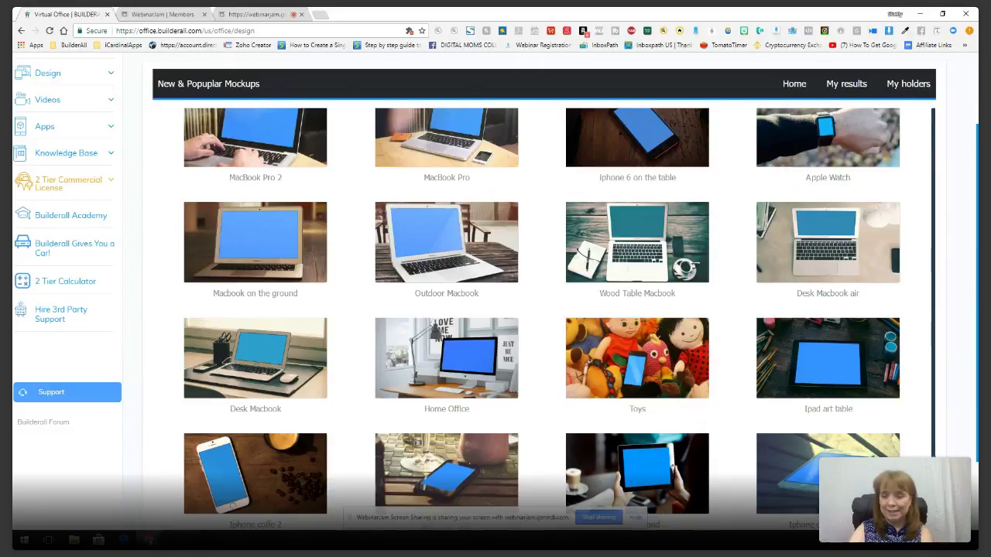
scroll(557, 318, "down", 7)
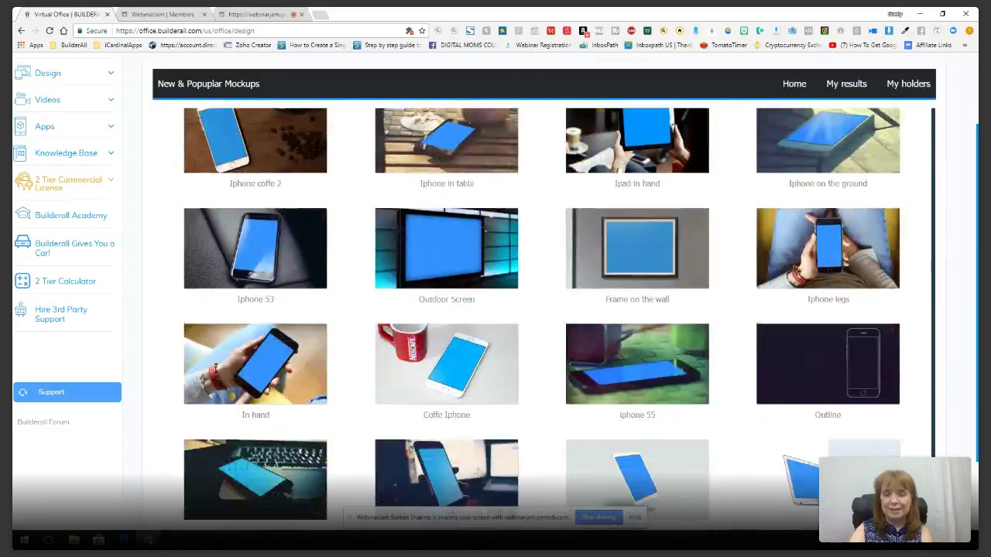
scroll(542, 294, "down", 3)
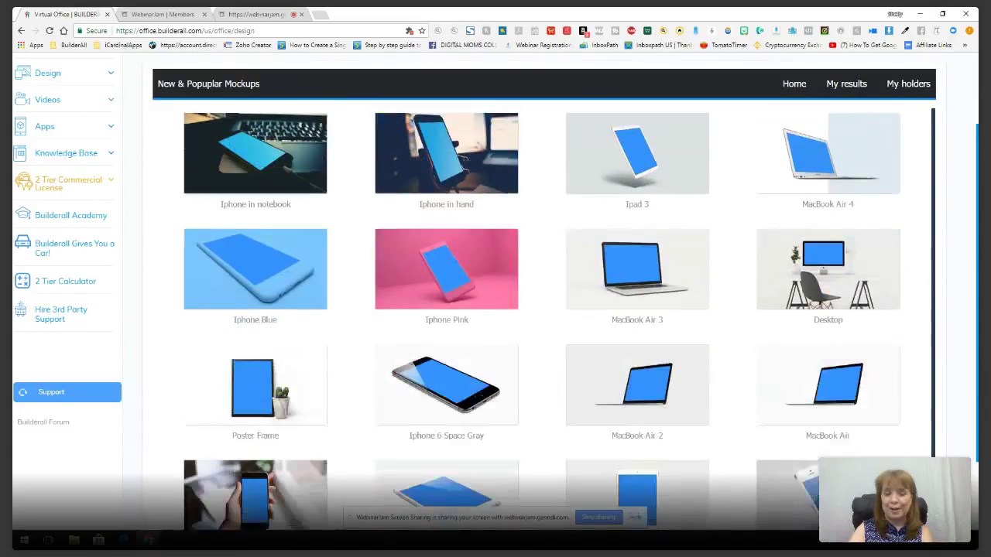
scroll(542, 317, "down", 6)
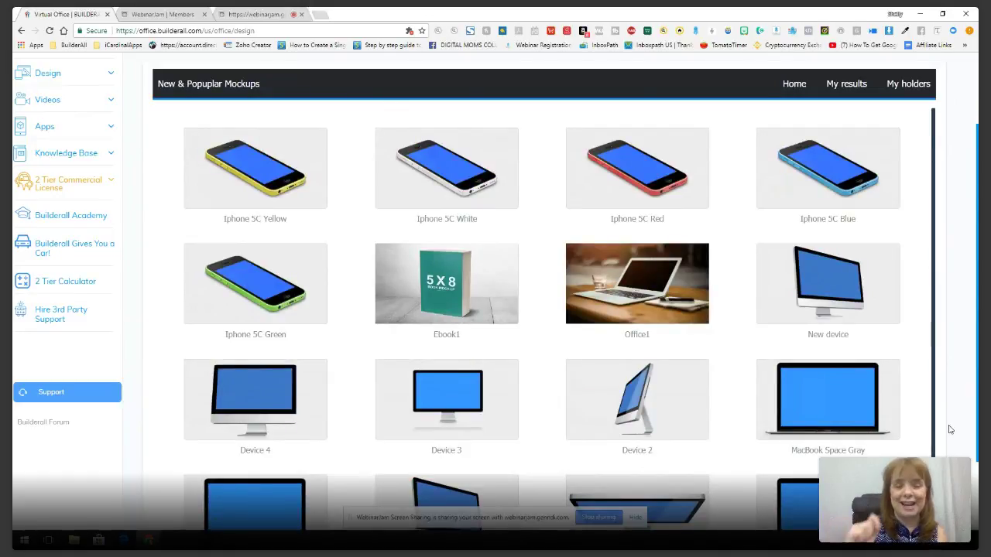
Open the Presentations Builder and start a new presentation
left_click(104, 72)
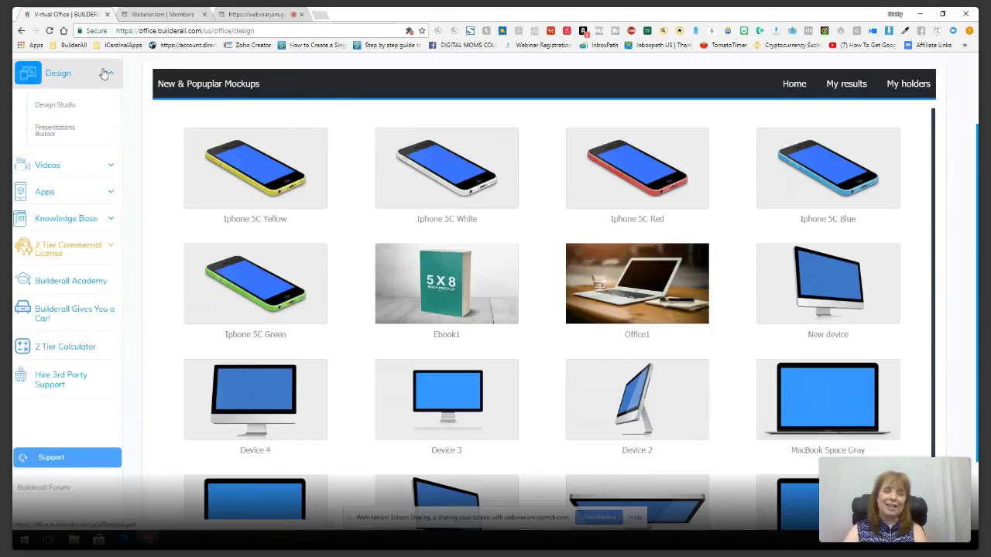
left_click(64, 133)
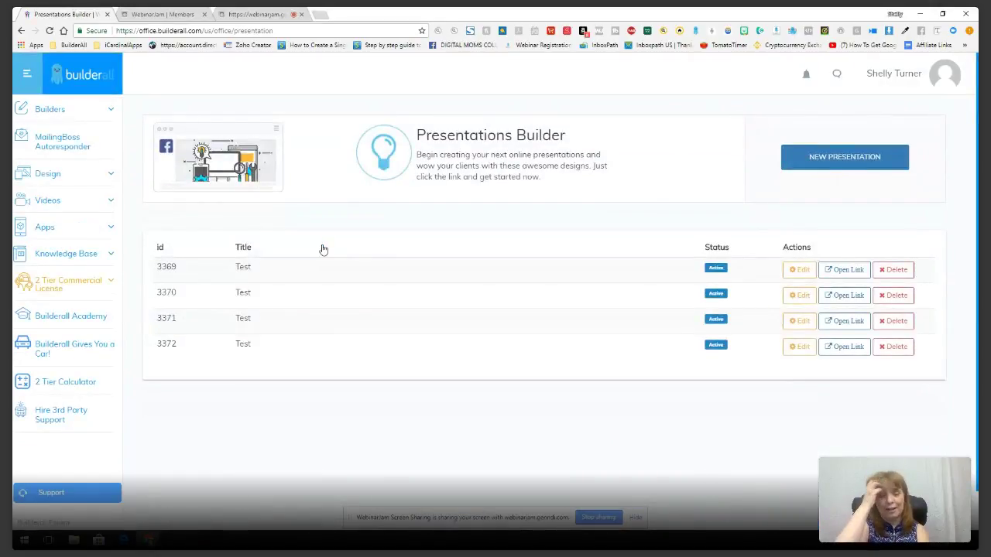
left_click(842, 158)
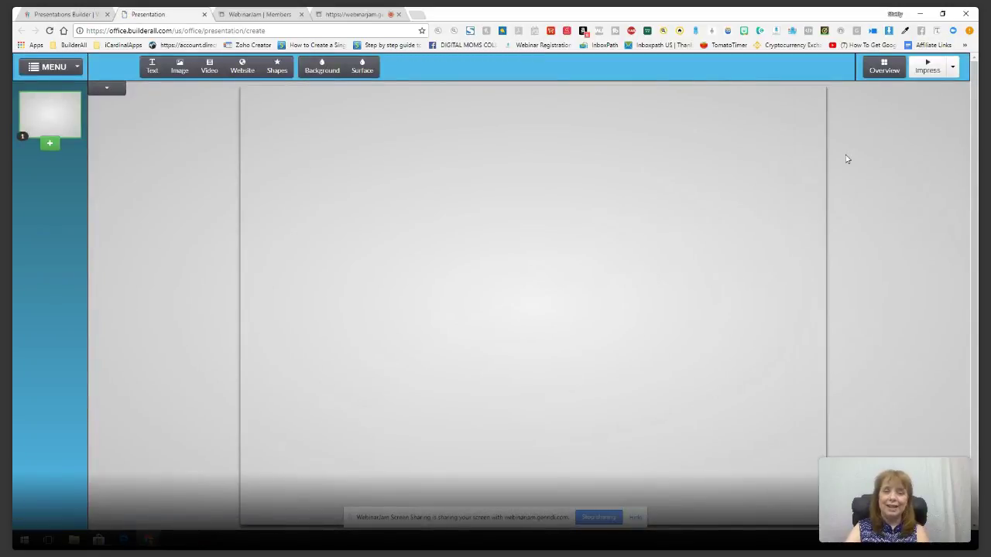
mouse_move(32, 115)
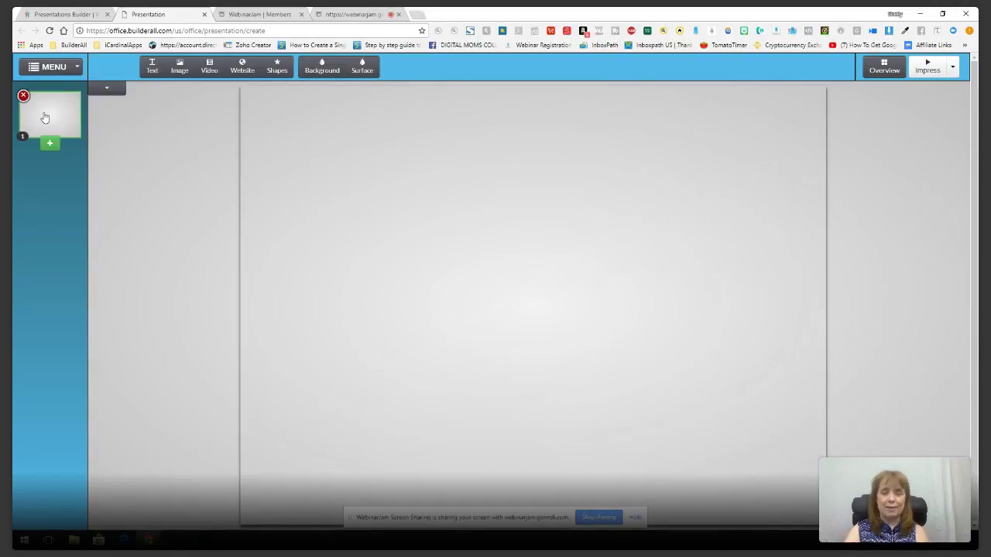
Insert the business meeting photo on the first slide and shrink it to roughly half the slide's width
left_click(180, 66)
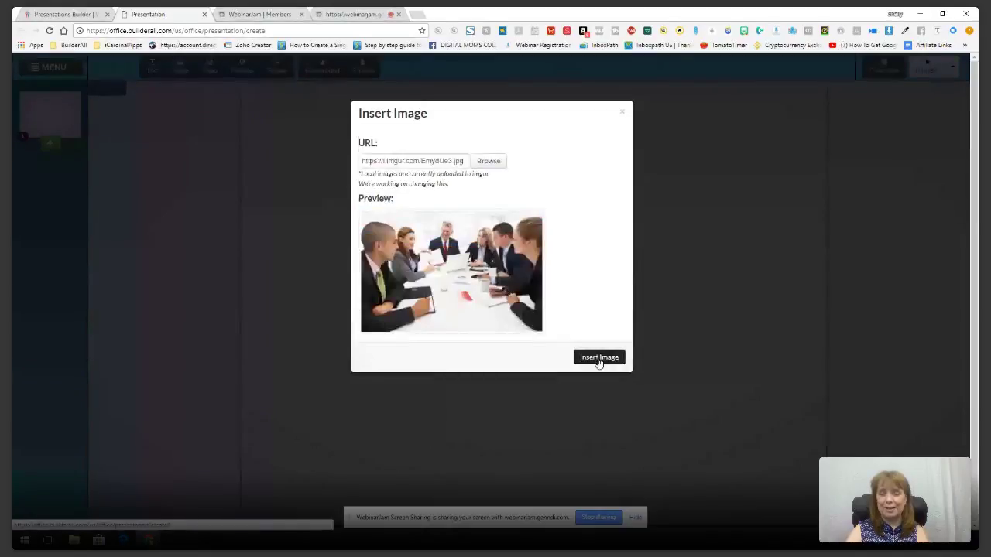
left_click(598, 357)
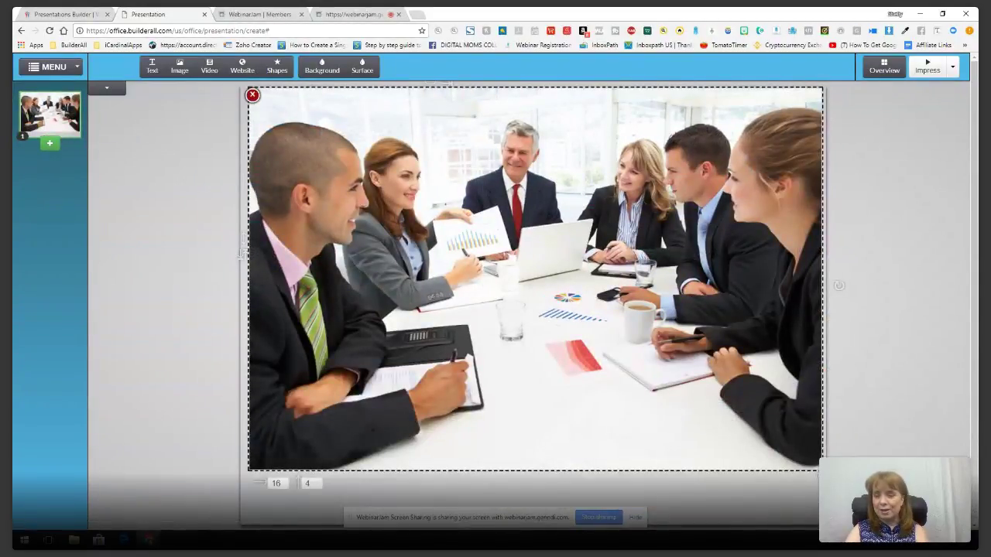
left_click_drag(820, 469, 505, 222)
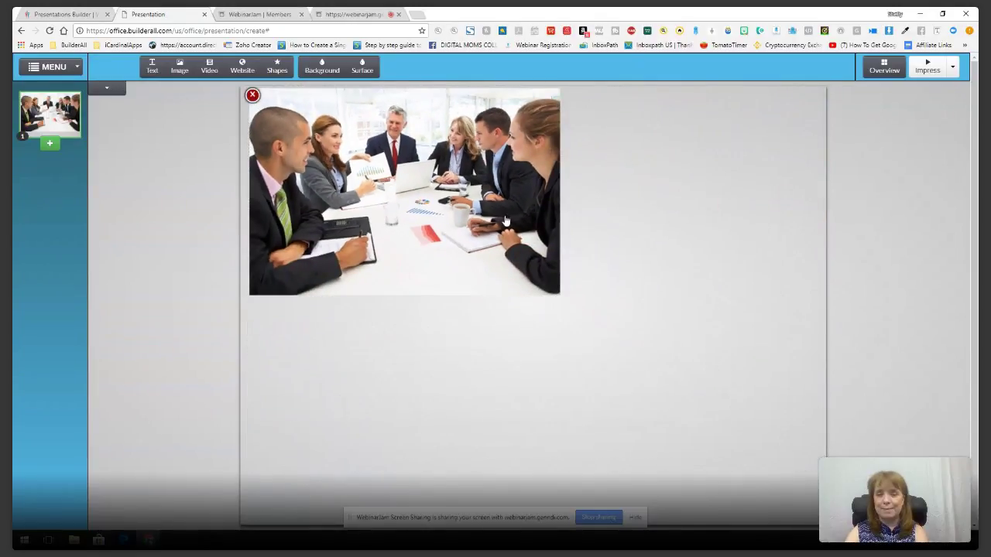
Try rotating the meeting photo slightly and reposition it near the slide's upper centre, at about 213, 38
mouse_move(358, 241)
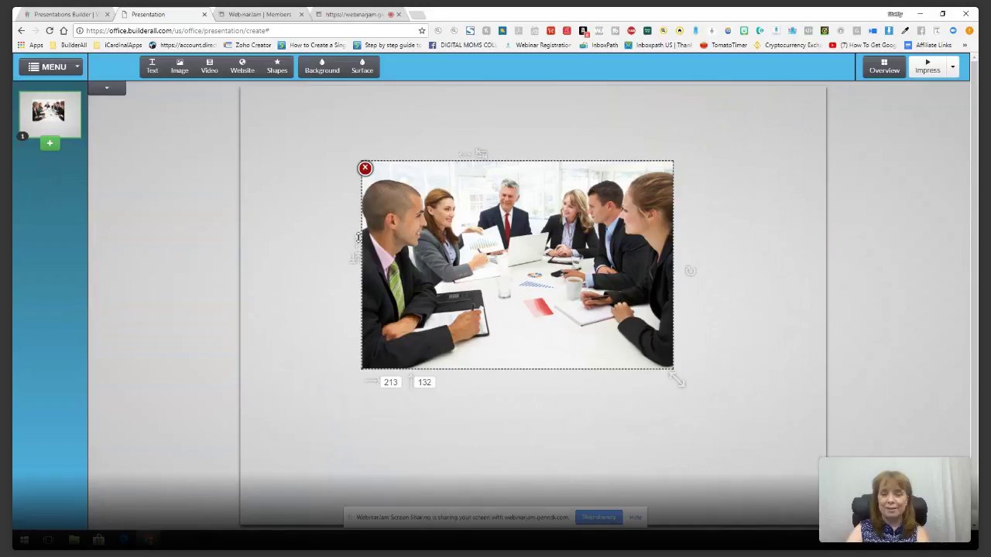
left_click_drag(358, 238, 358, 238)
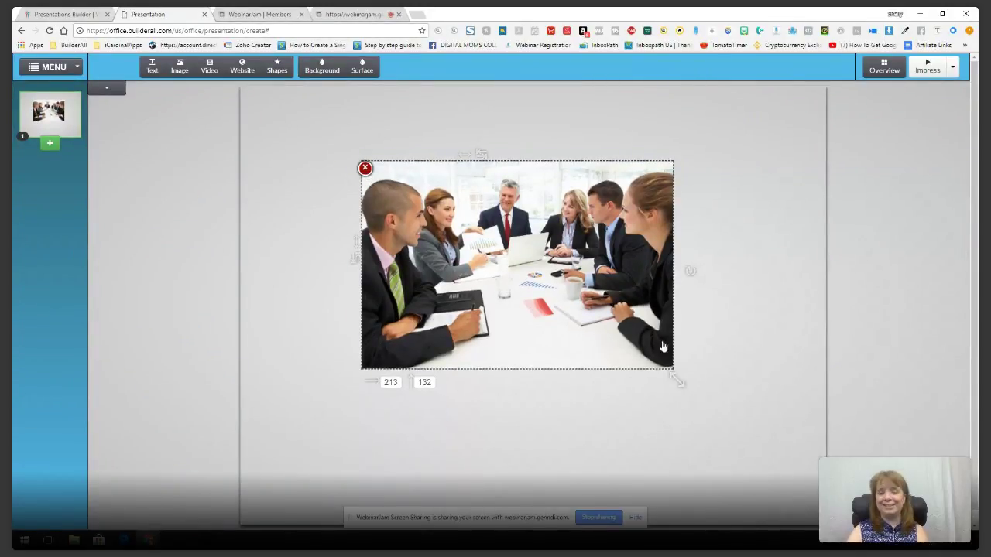
mouse_move(689, 268)
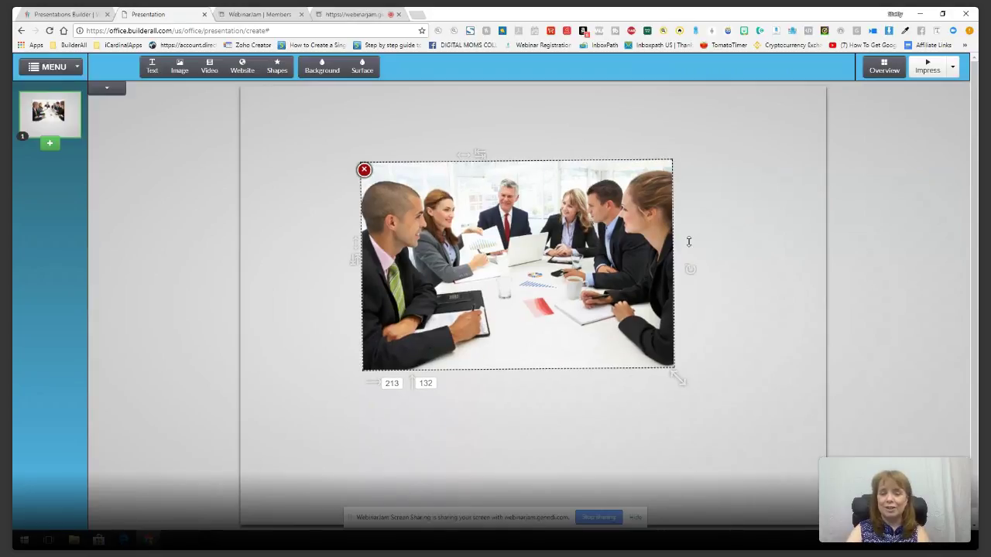
mouse_move(689, 268)
left_mouse_down()
mouse_move(639, 364)
mouse_move(630, 363)
mouse_move(680, 269)
left_mouse_up()
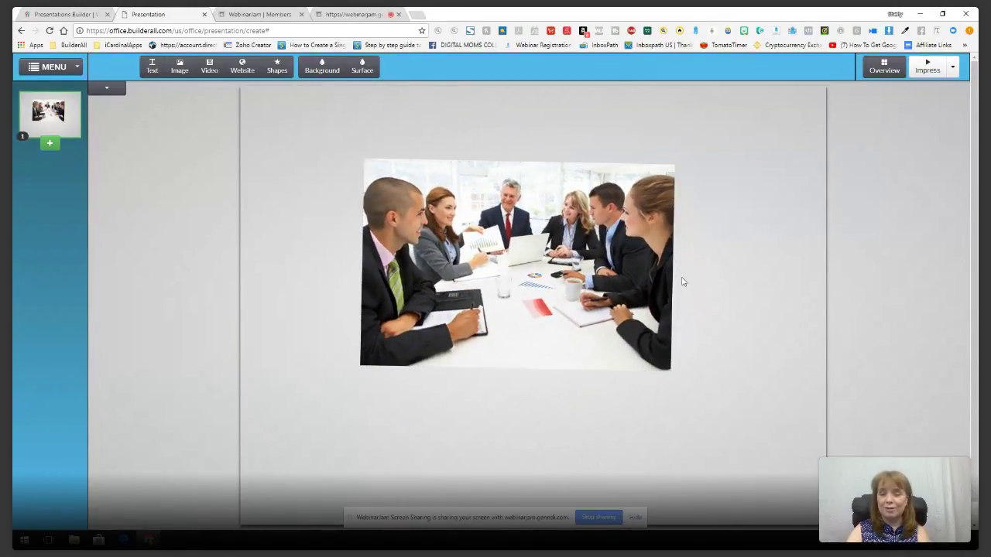
left_click_drag(633, 288, 637, 178)
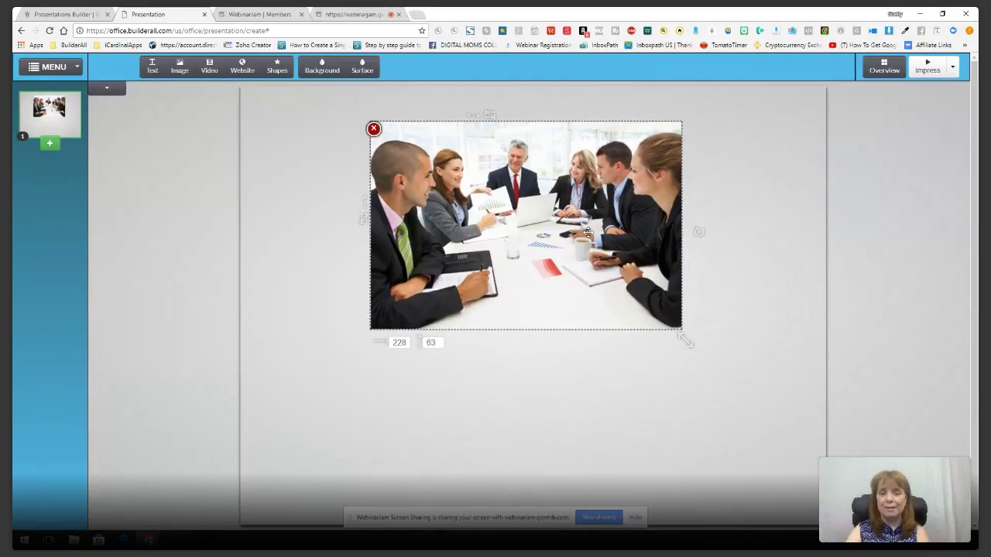
left_click_drag(698, 230, 690, 216)
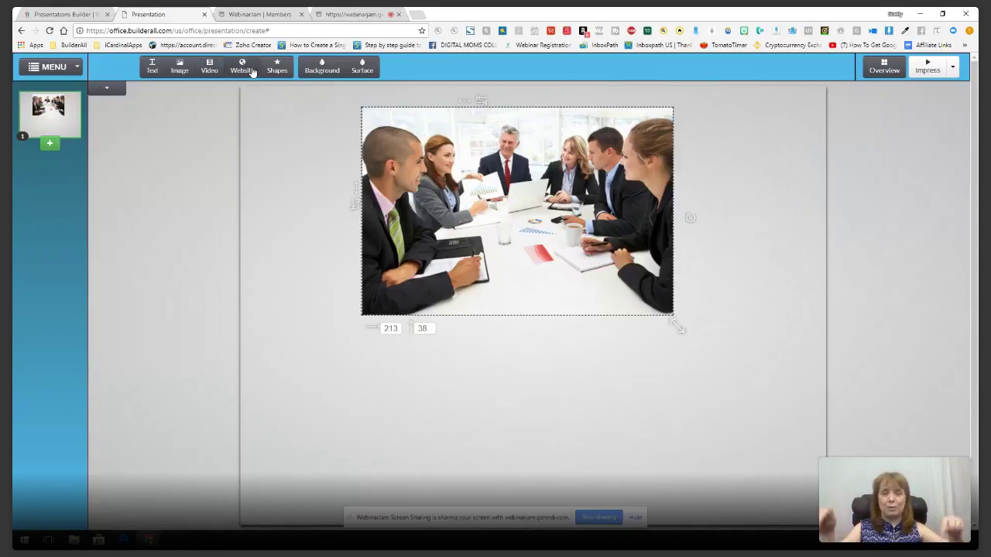
Try a white background on the selected slide, set it to green, and nudge the photo to about 218, 36
left_click(314, 68)
mouse_move(327, 90)
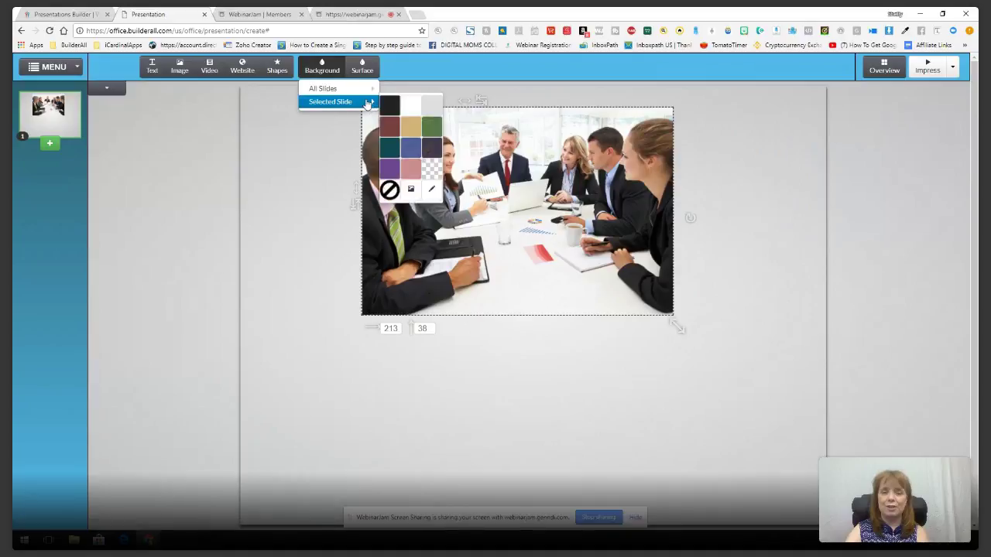
left_click(411, 107)
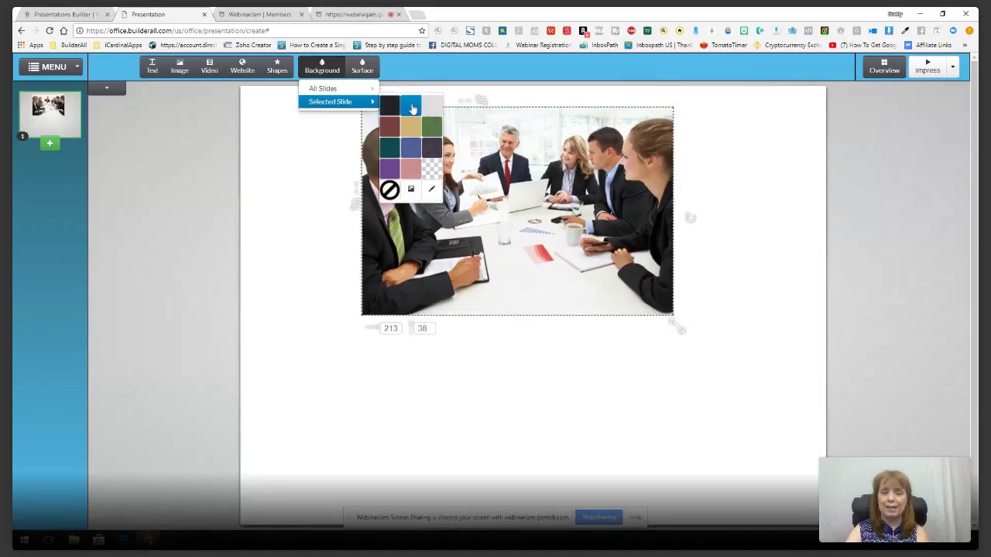
left_click(411, 127)
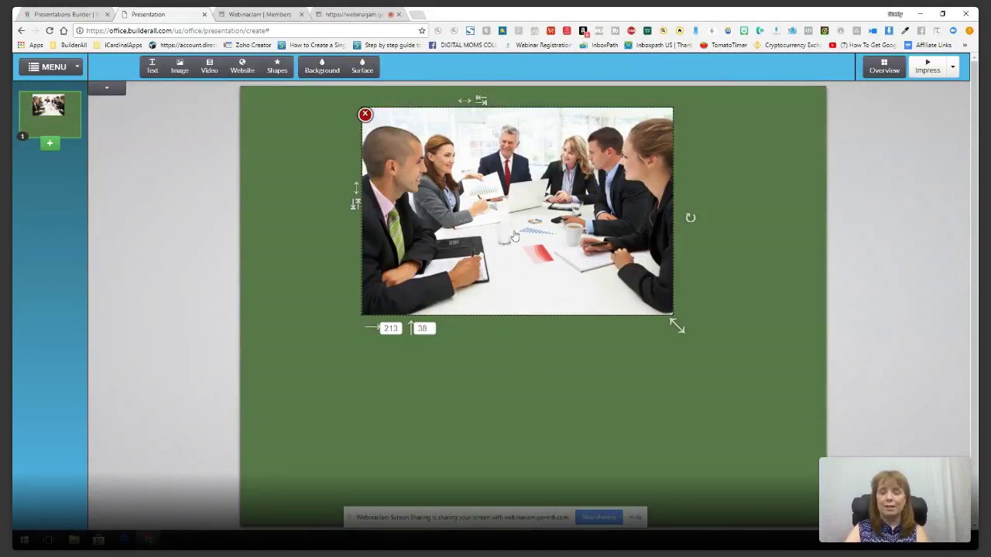
left_click_drag(519, 217, 523, 215)
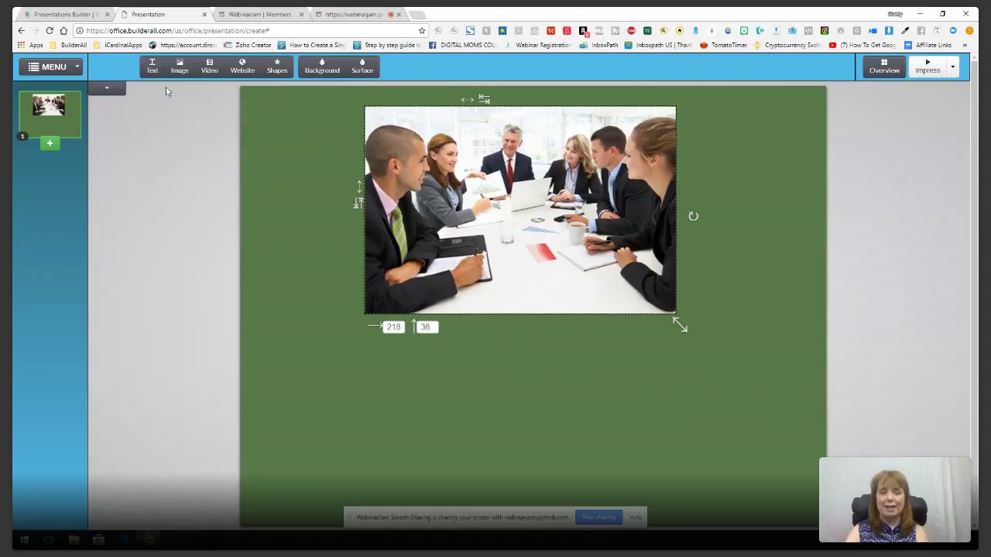
Add a text line below the photo with the presenter's first name followed by "is Awesome", placed at about 198, 418
left_click(153, 65)
left_click_drag(471, 257, 497, 373)
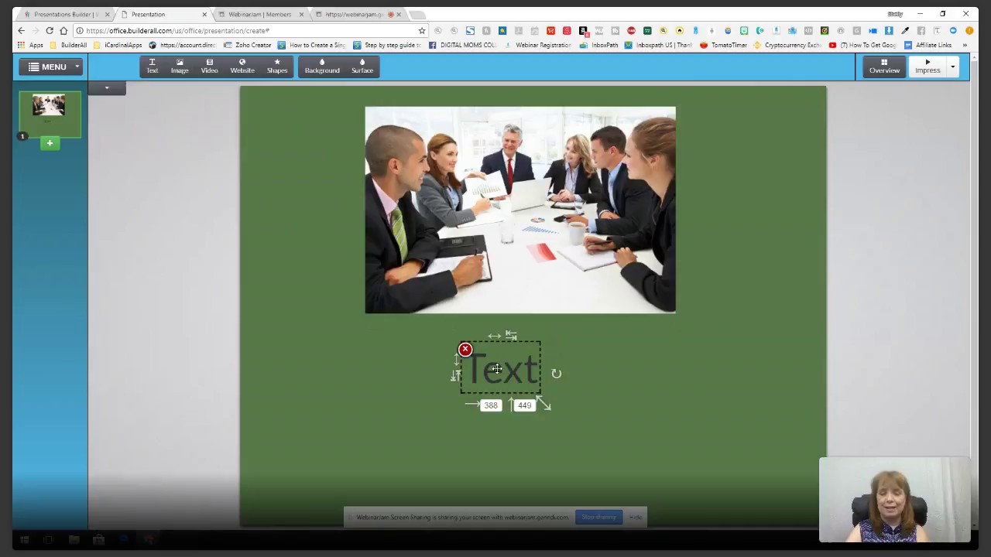
double_click(498, 373)
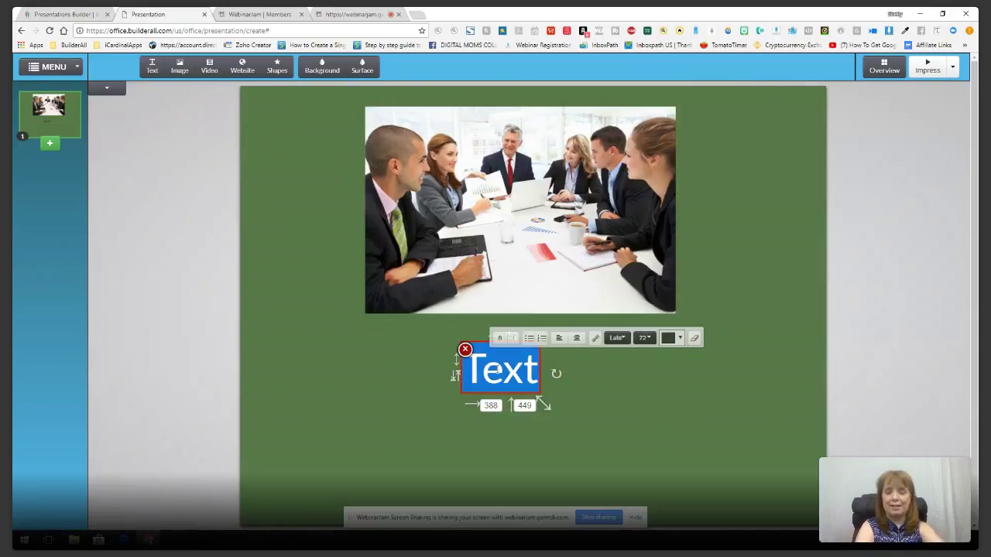
type("Shelly is Awesome")
left_click(650, 411)
left_click(642, 367)
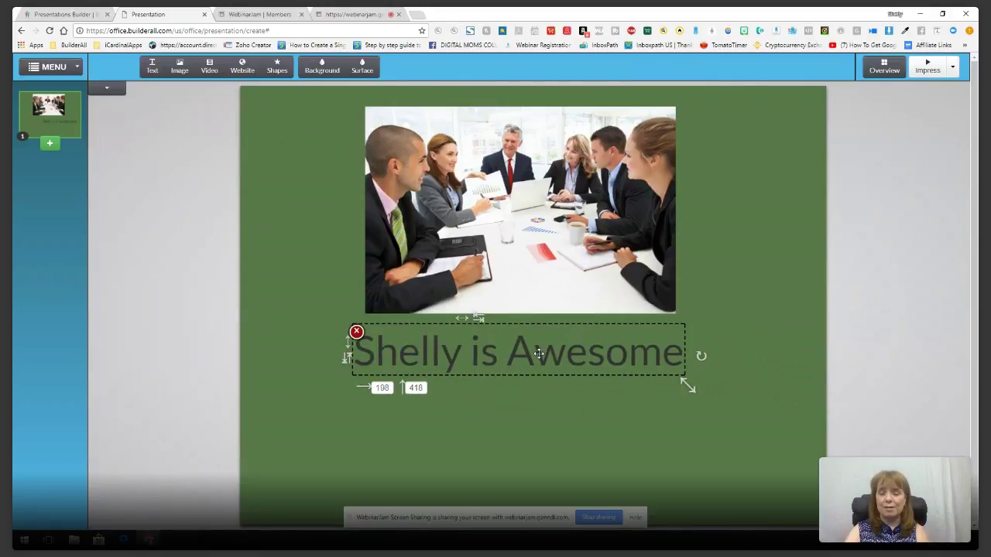
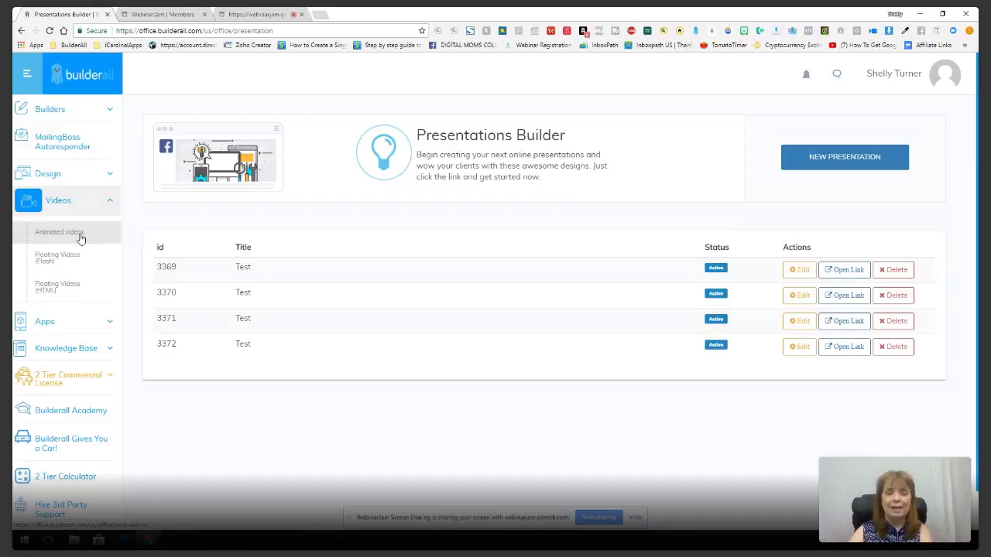
Open the animated videos builder and create a new project named "BuilderAll Training"
left_click(81, 239)
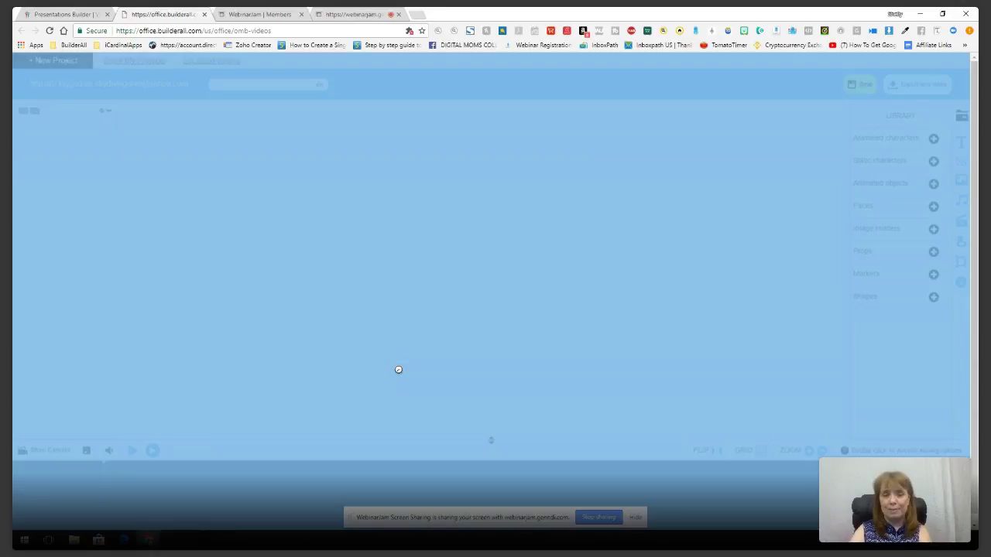
left_click(311, 211)
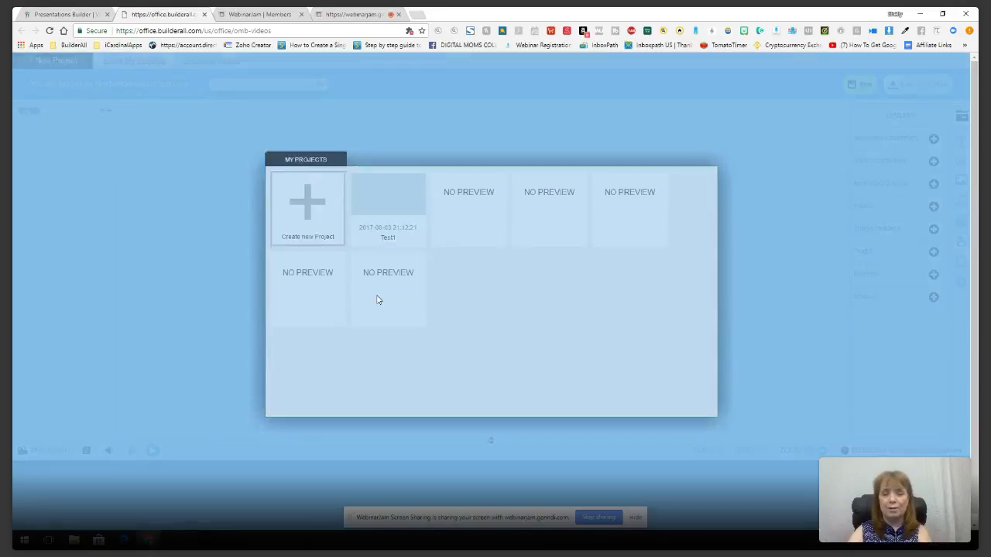
left_click(471, 281)
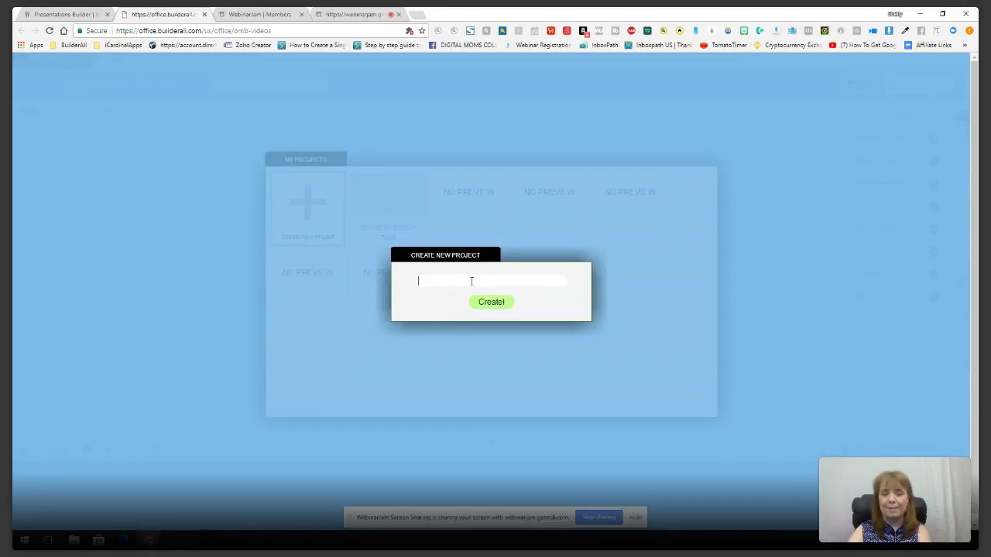
type("Buid")
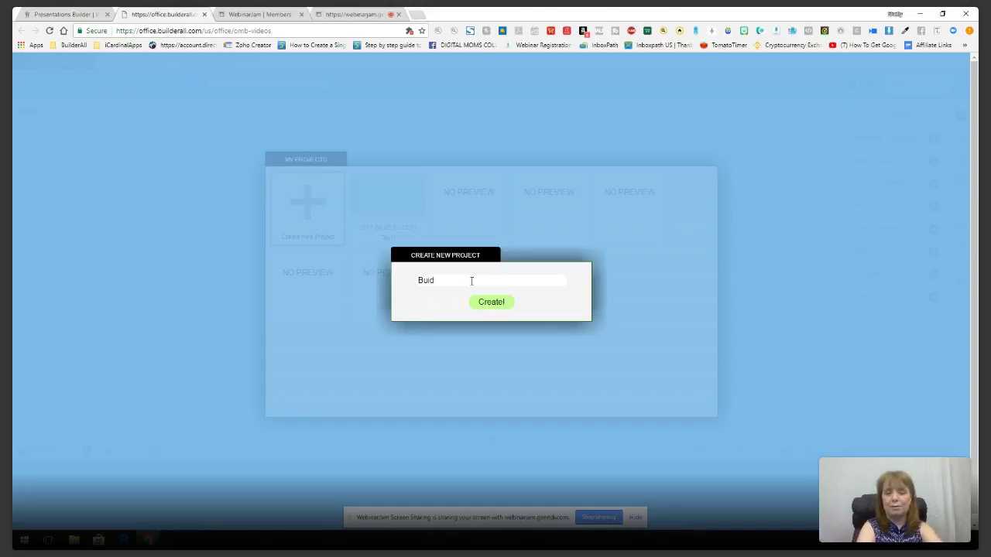
key("BackSpace")
type("lderAll Training")
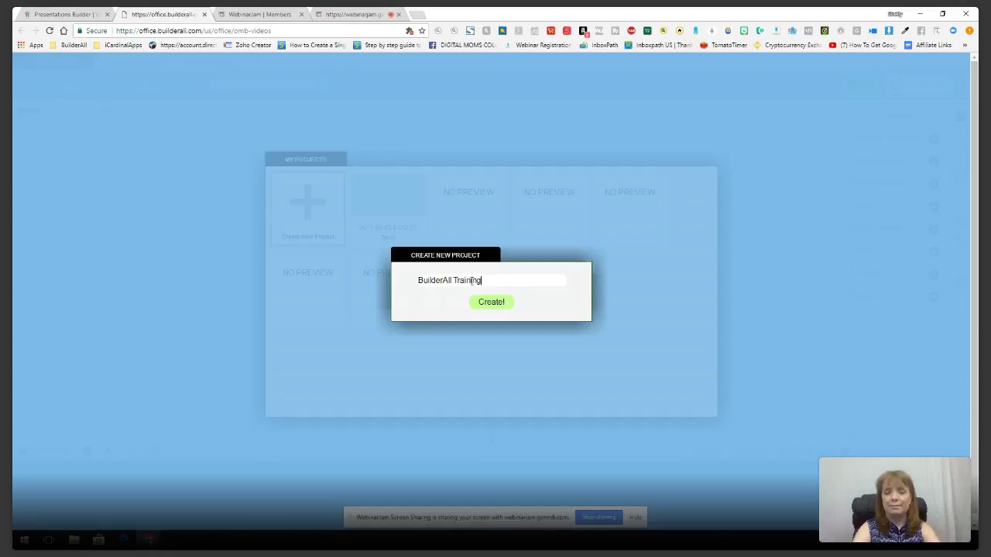
left_click(495, 303)
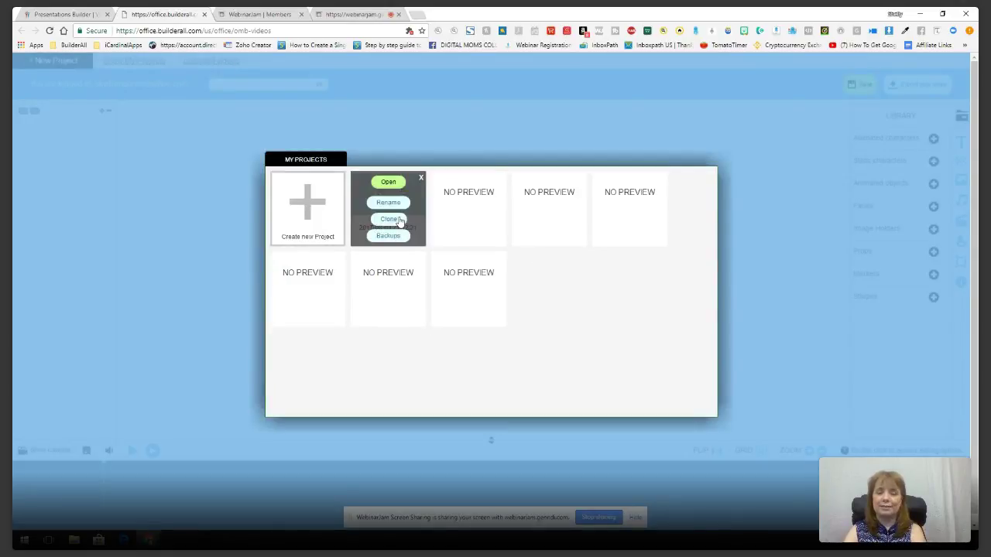
Open the existing Test1 video project and look through its list of slides
left_click(388, 182)
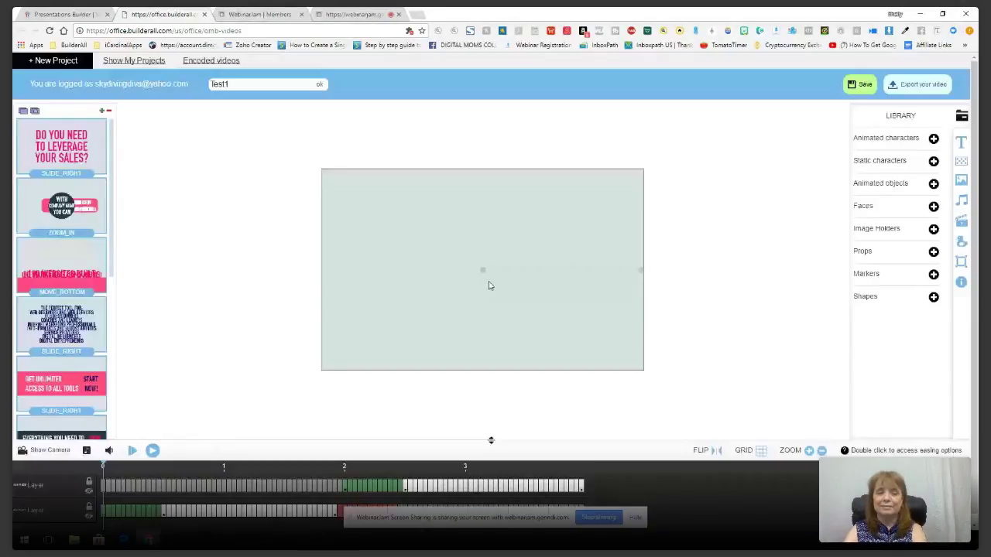
scroll(39, 321, "down", 10)
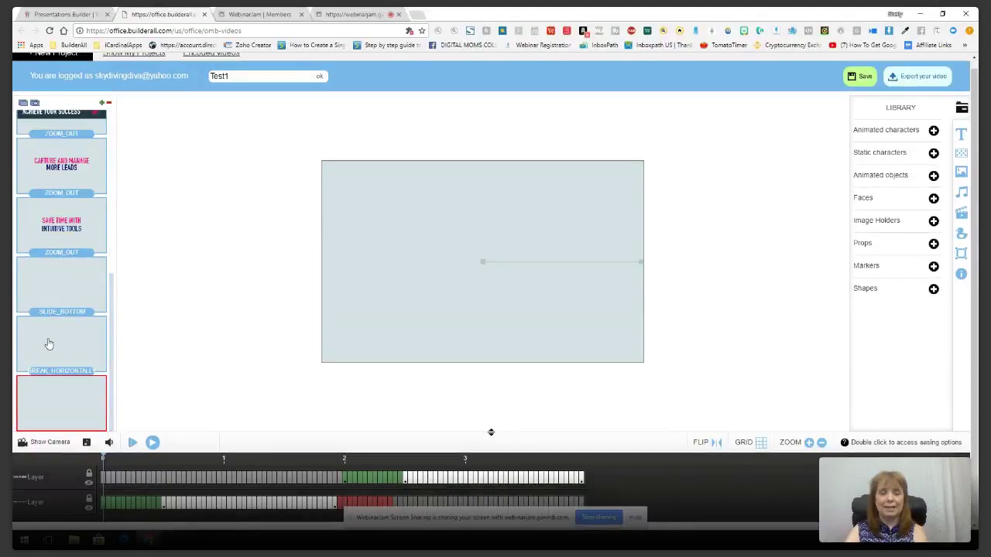
scroll(60, 238, "up", 10)
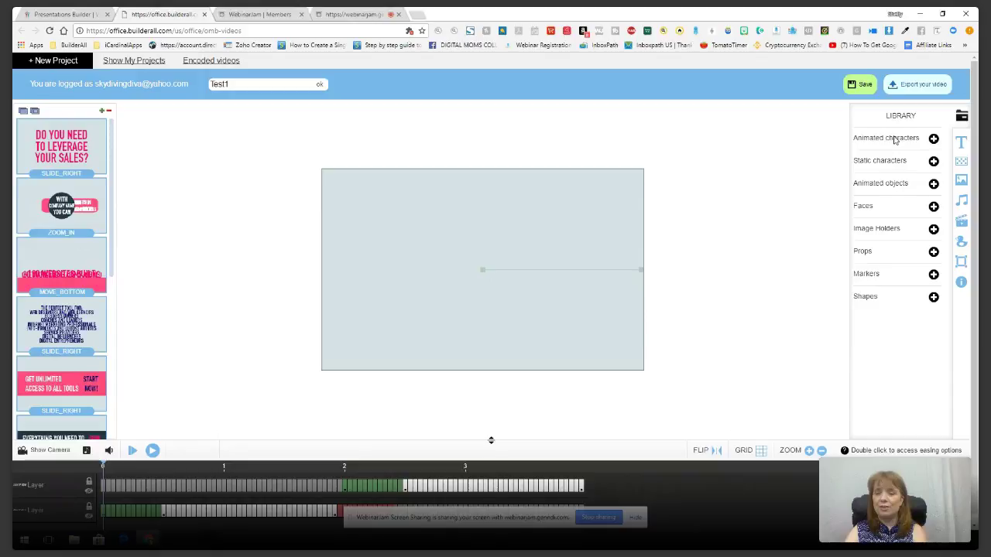
Add the woman-hello-01 animated character to the middle of the scene and play the animation
left_click(933, 138)
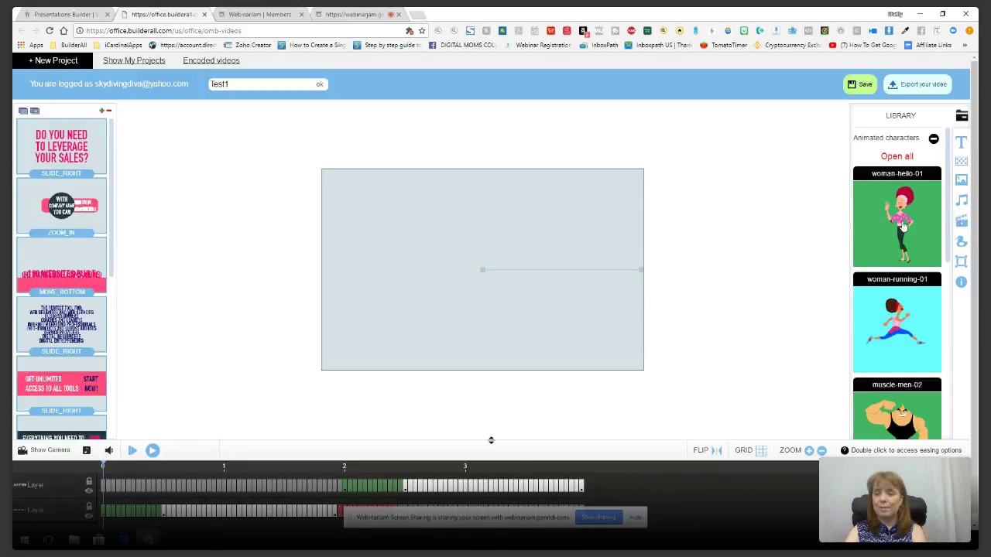
left_click(904, 230)
left_click(481, 255)
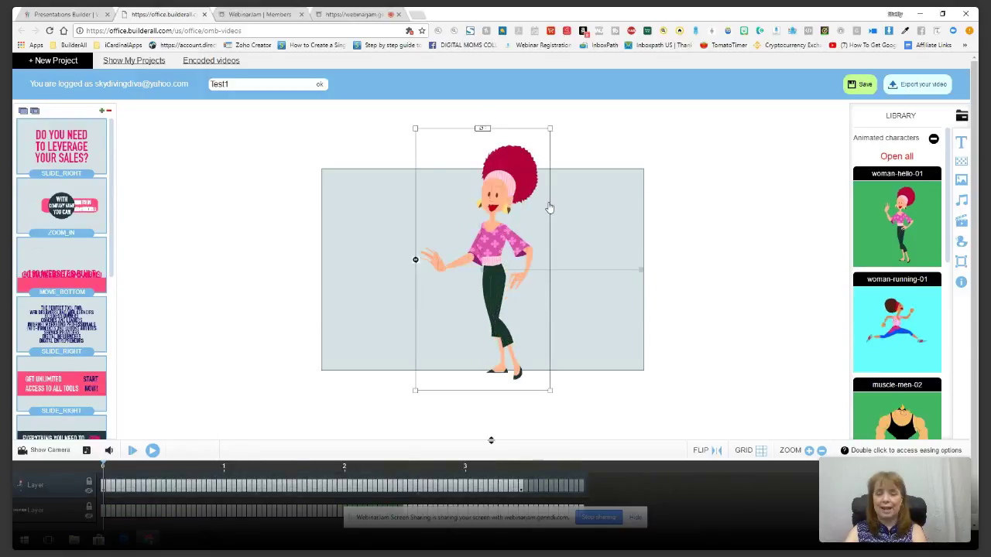
left_click(152, 449)
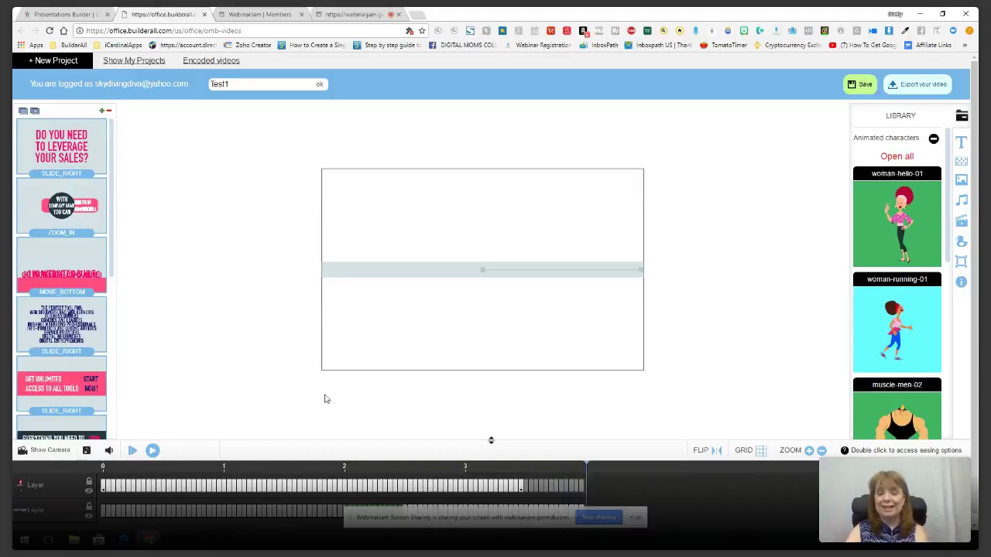
Add the woman-running-01 animated character to the scene
left_click(905, 334)
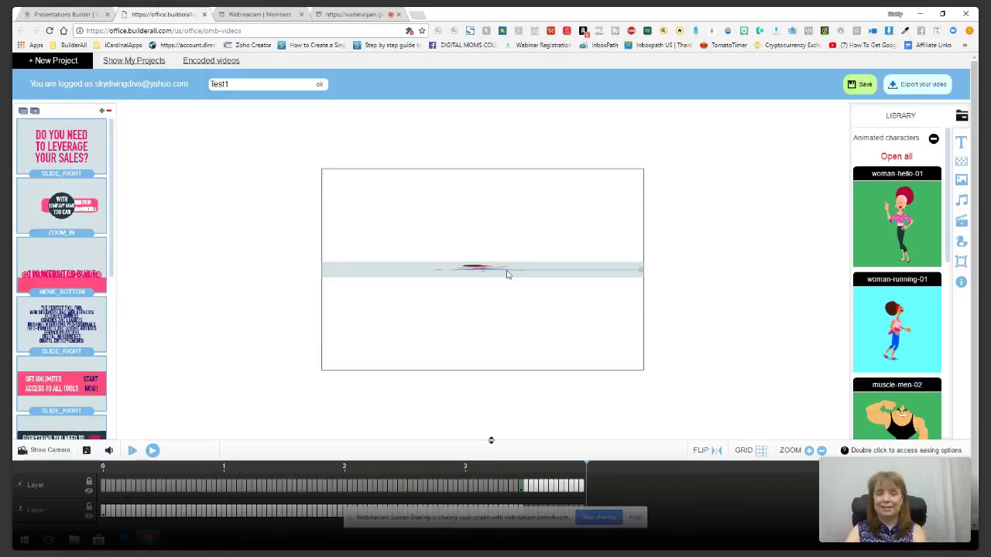
left_click(495, 241)
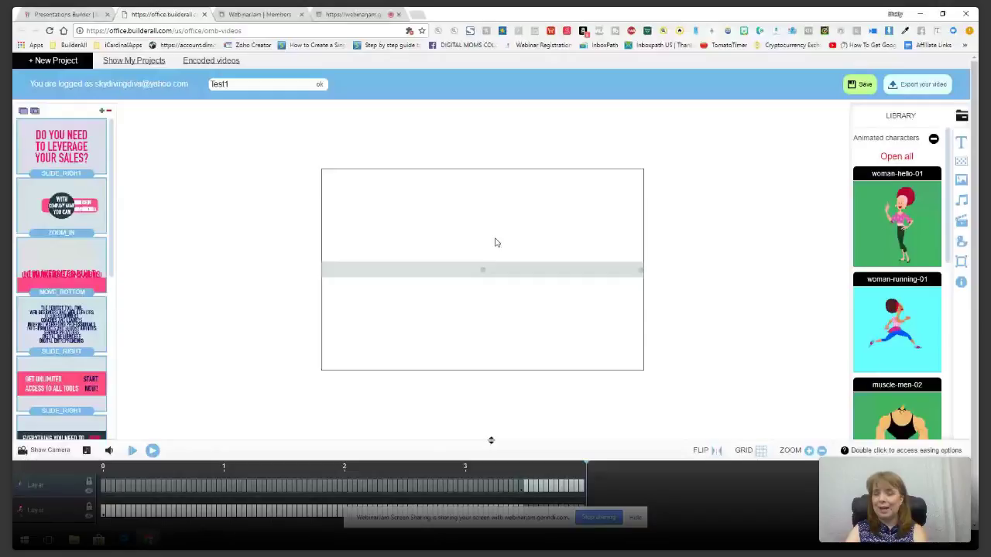
Look through the full collection of animated characters in the library, then close it
scroll(898, 285, "down", 5)
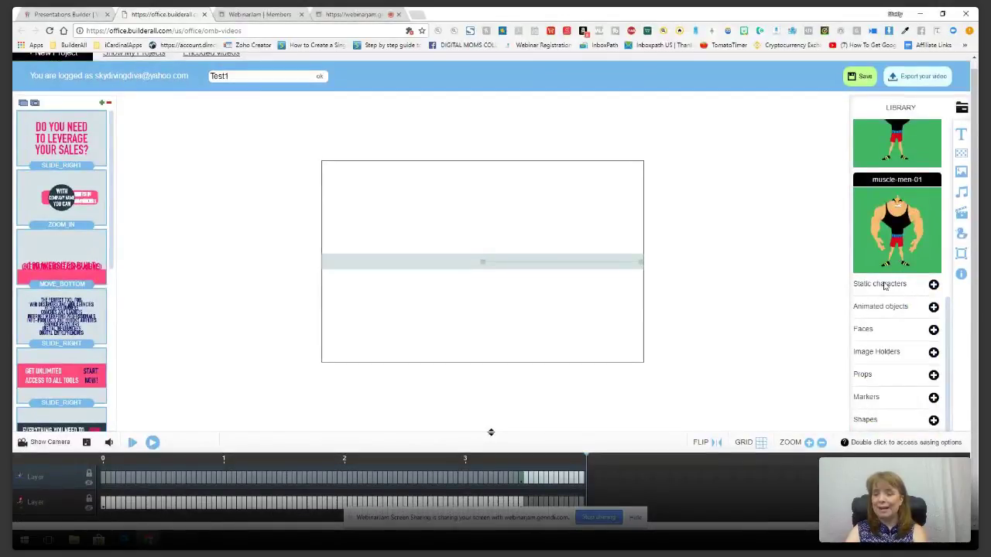
scroll(890, 286, "up", 10)
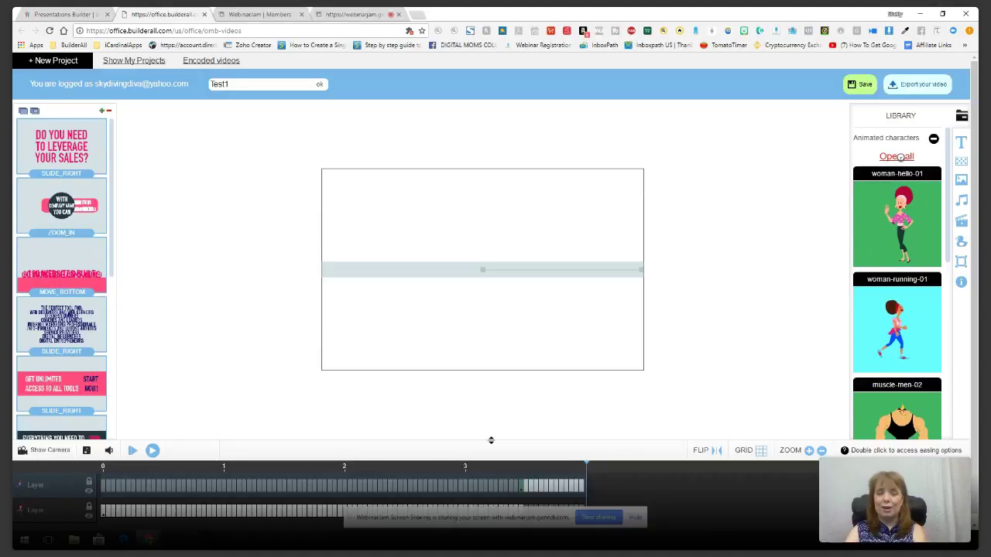
left_click(898, 156)
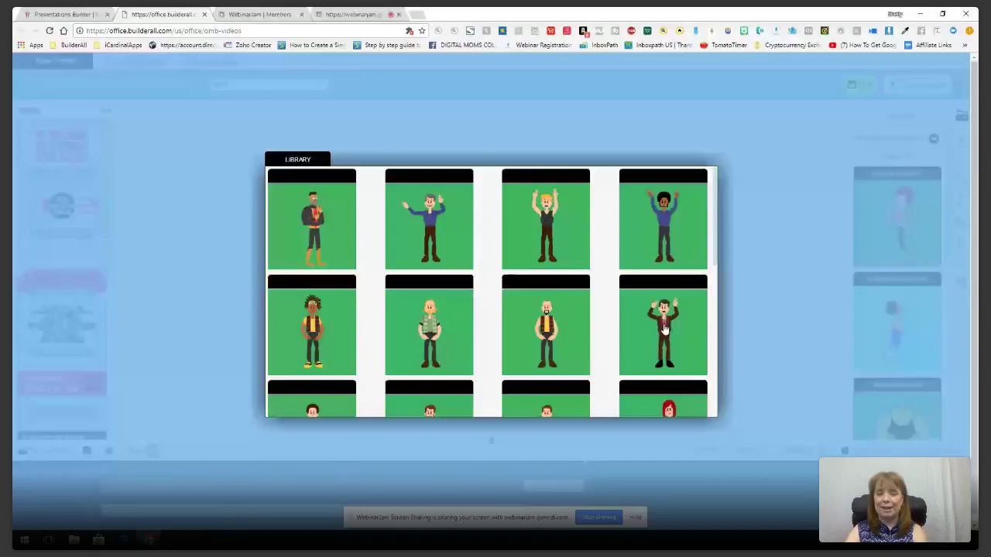
scroll(664, 329, "down", 5)
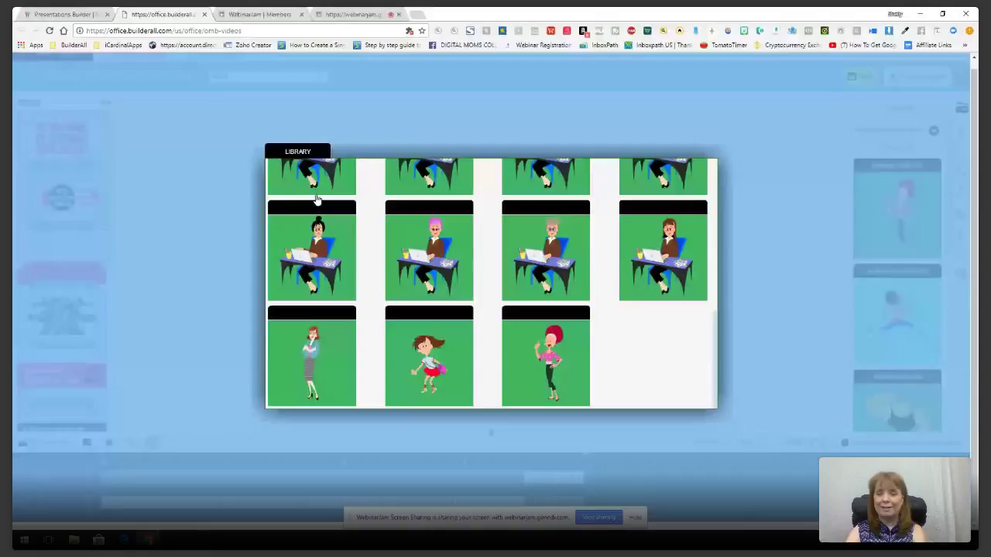
key("Escape")
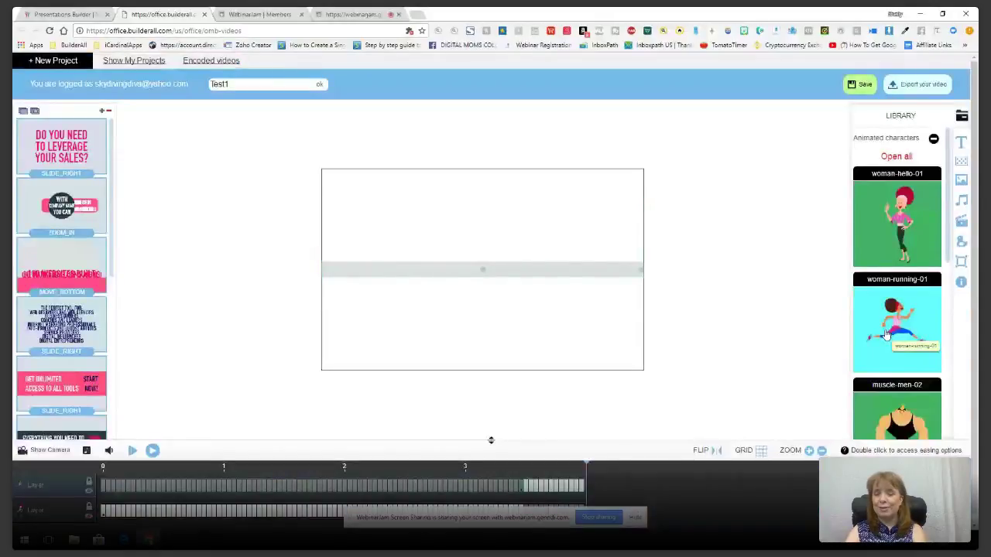
Browse the full collection of static characters, from the avatars to the secretary and man figures, and close it
scroll(893, 333, "down", 5)
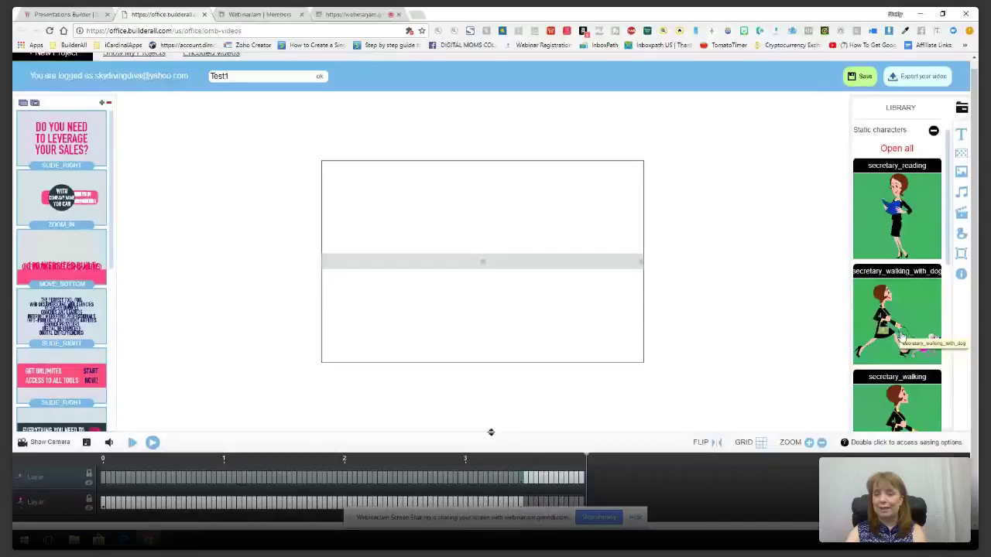
left_click(896, 148)
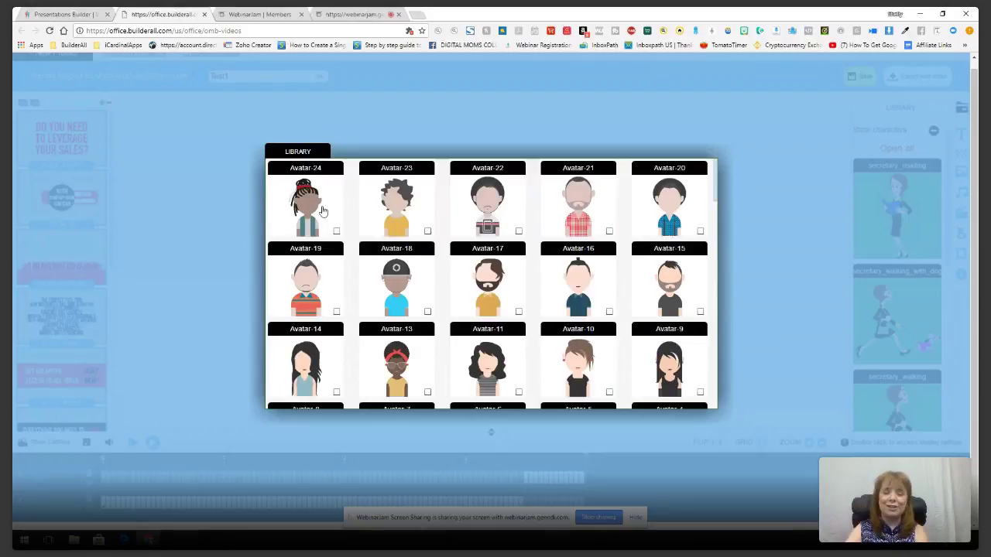
scroll(520, 320, "down", 15)
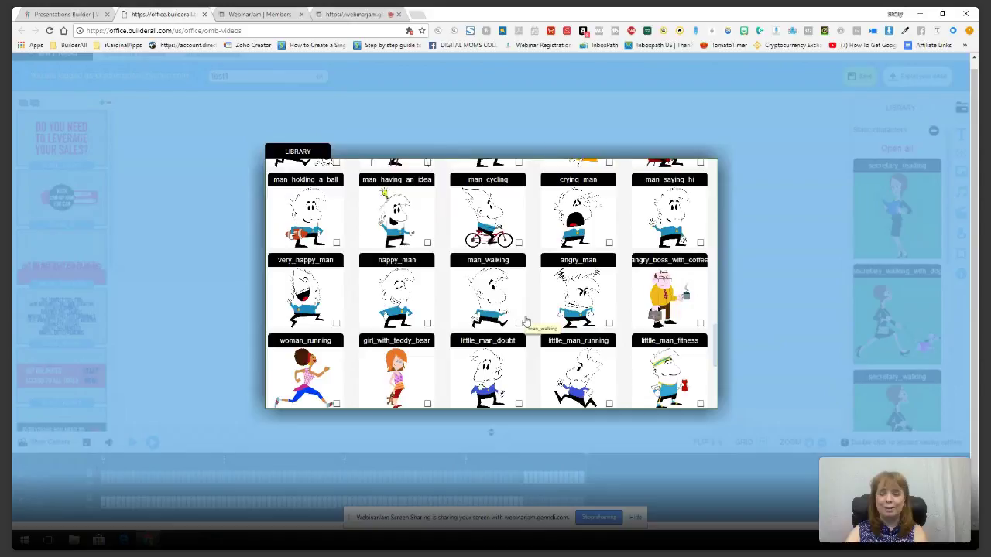
scroll(525, 320, "up", 3)
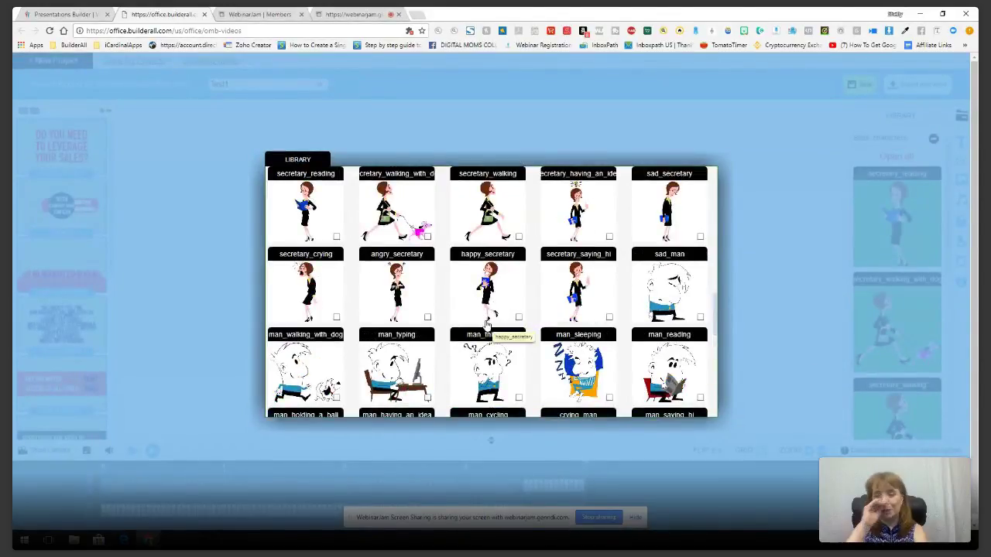
left_click(780, 225)
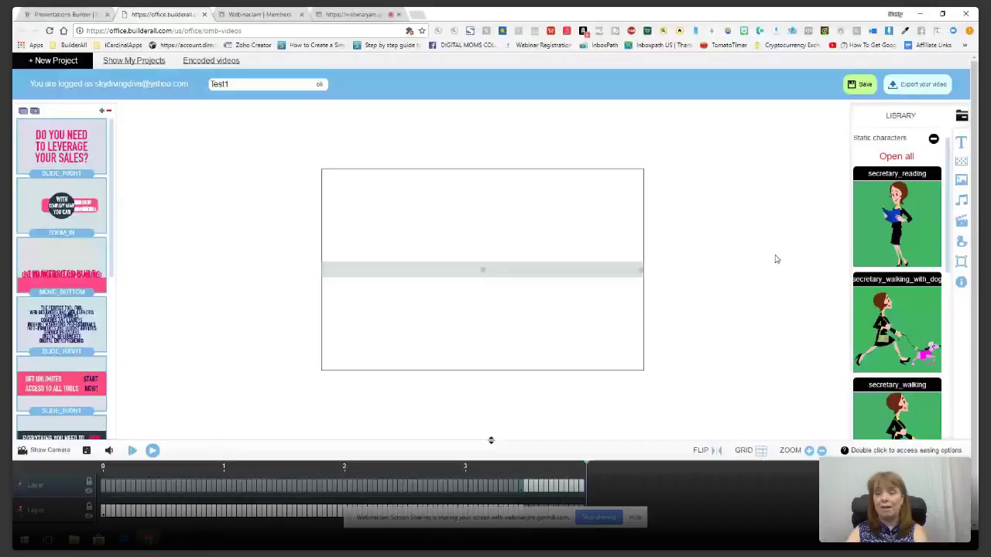
Browse the library's Animated objects, Faces and Image Holders categories
left_click(933, 139)
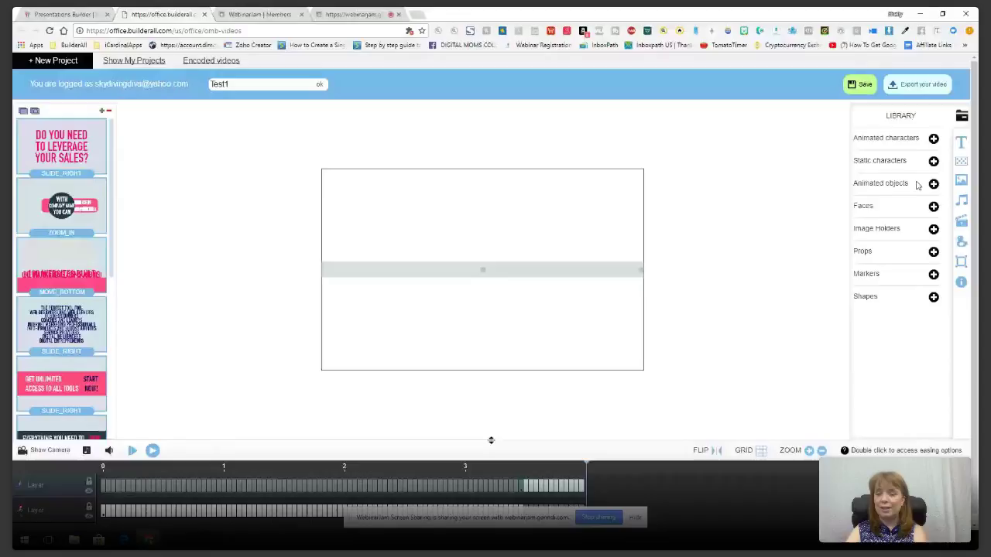
left_click(917, 184)
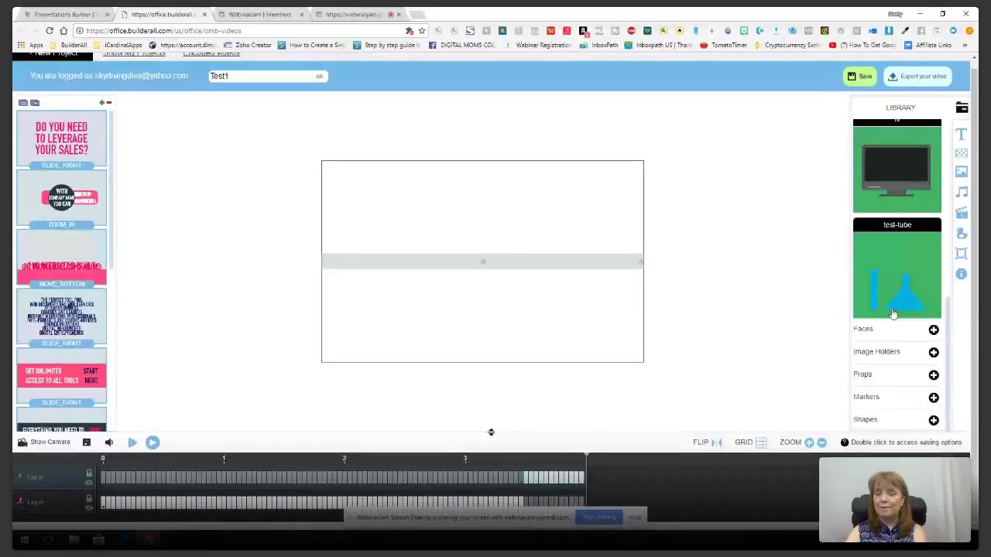
left_click(933, 331)
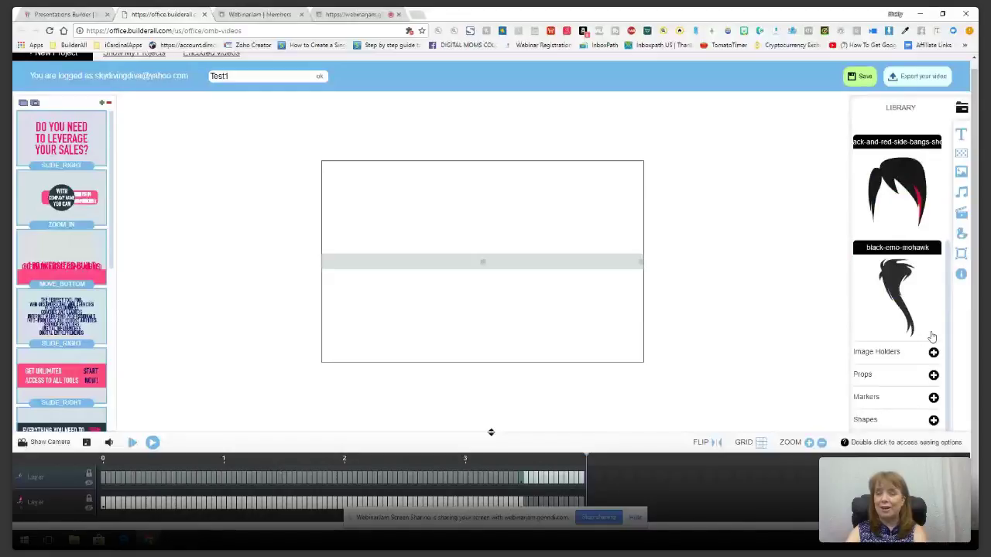
scroll(932, 336, "up", 3)
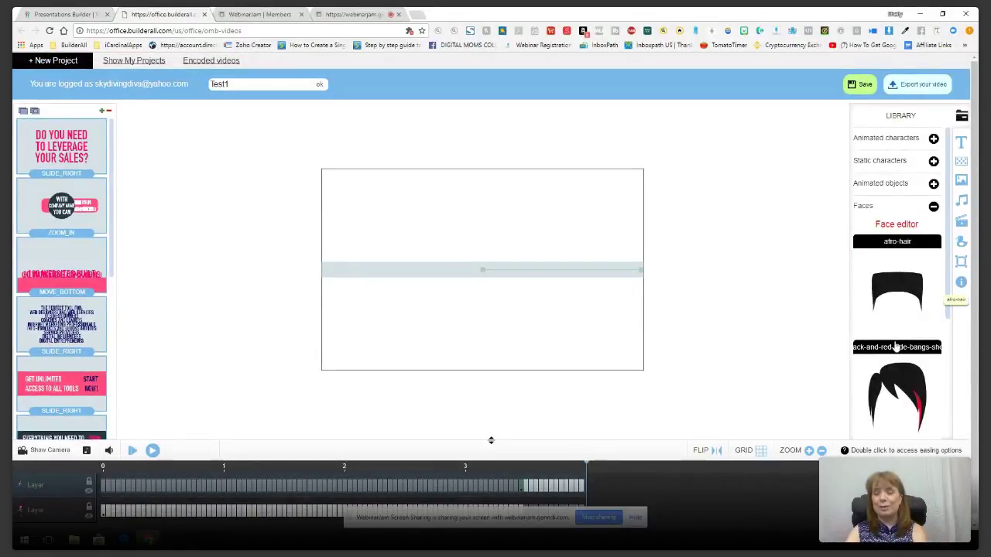
scroll(923, 329, "down", 3)
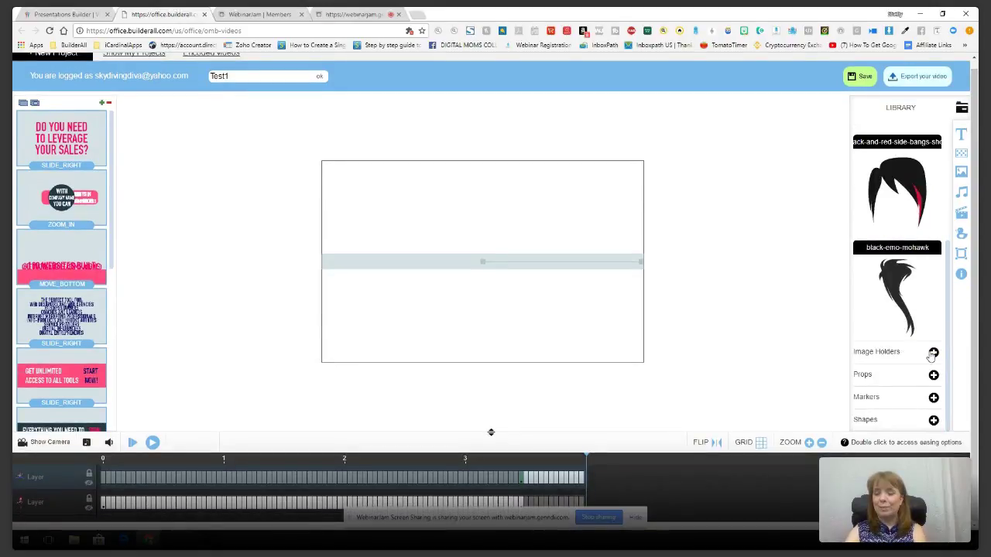
left_click(932, 352)
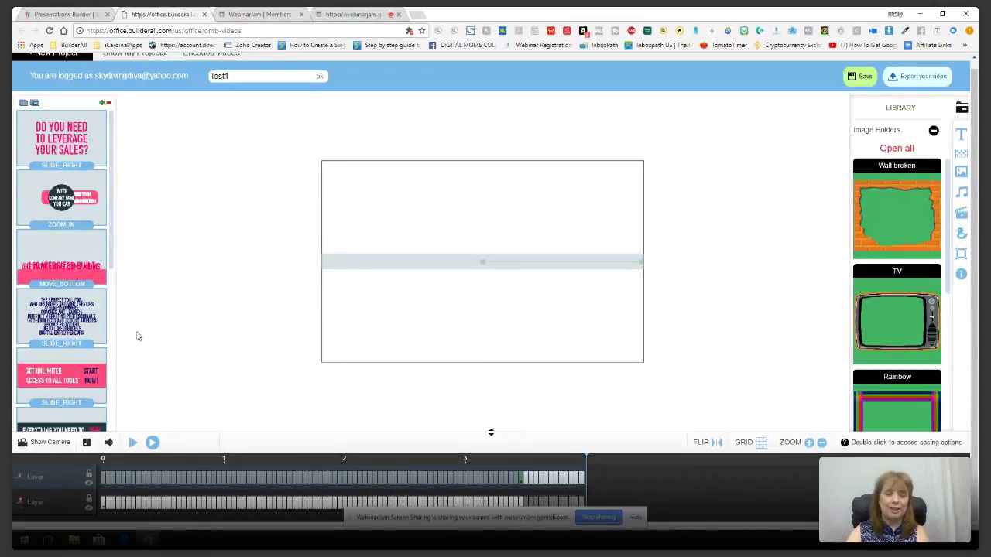
Examine the Test1 slide's layers in the timeline
left_click(154, 400)
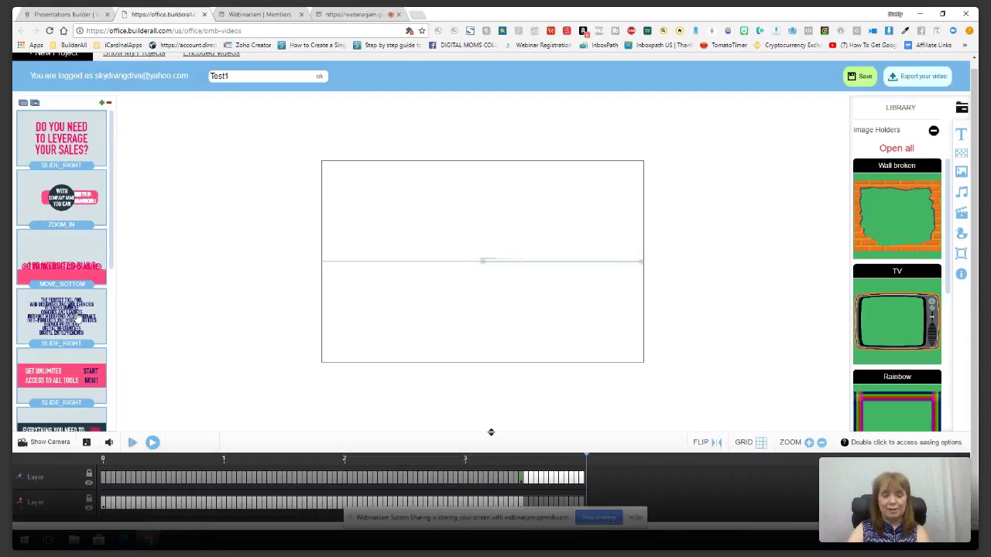
left_click(198, 507)
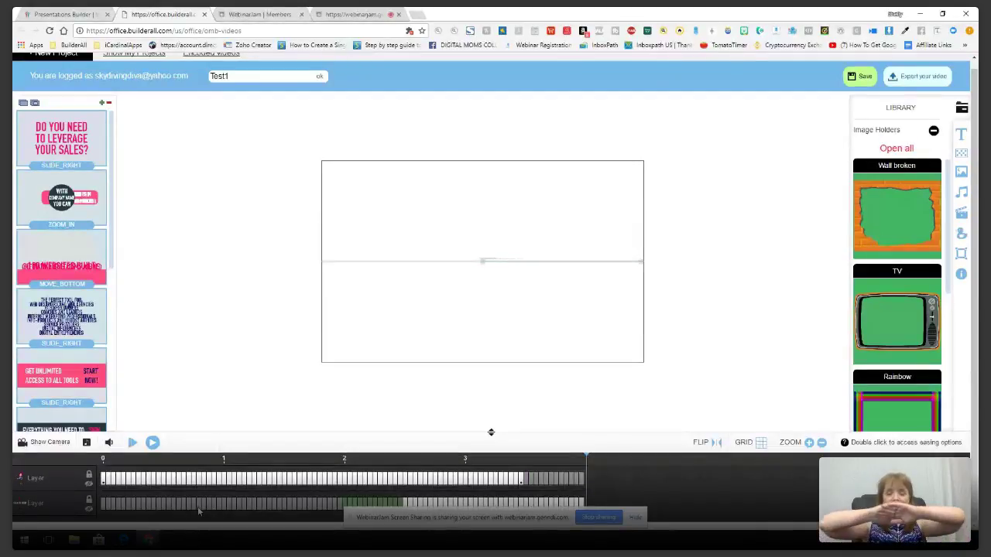
scroll(197, 506, "down", 1)
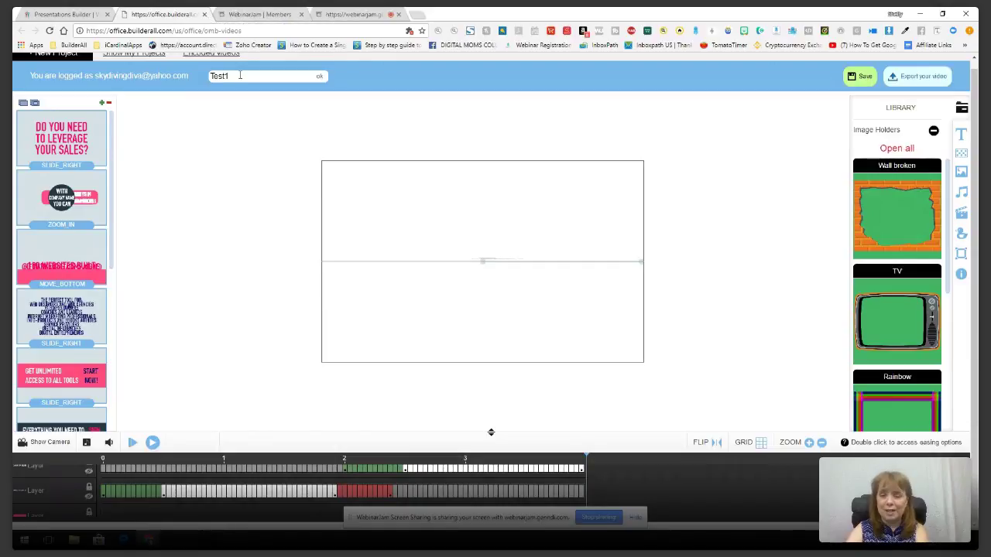
Close the animated video editor and open the "Fish in the Sea" project for editing in Floating Videos (HTML)
left_click(205, 15)
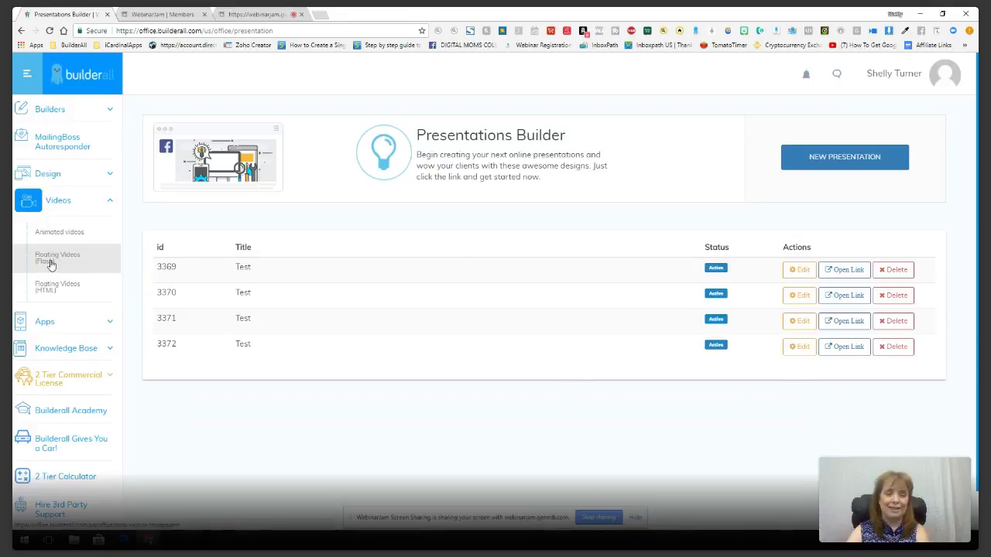
left_click(56, 288)
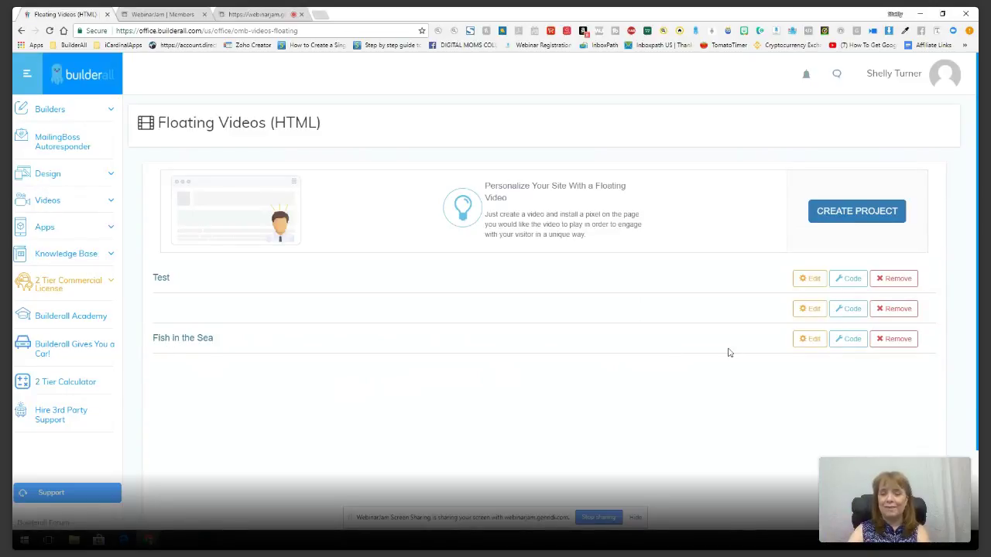
left_click(807, 343)
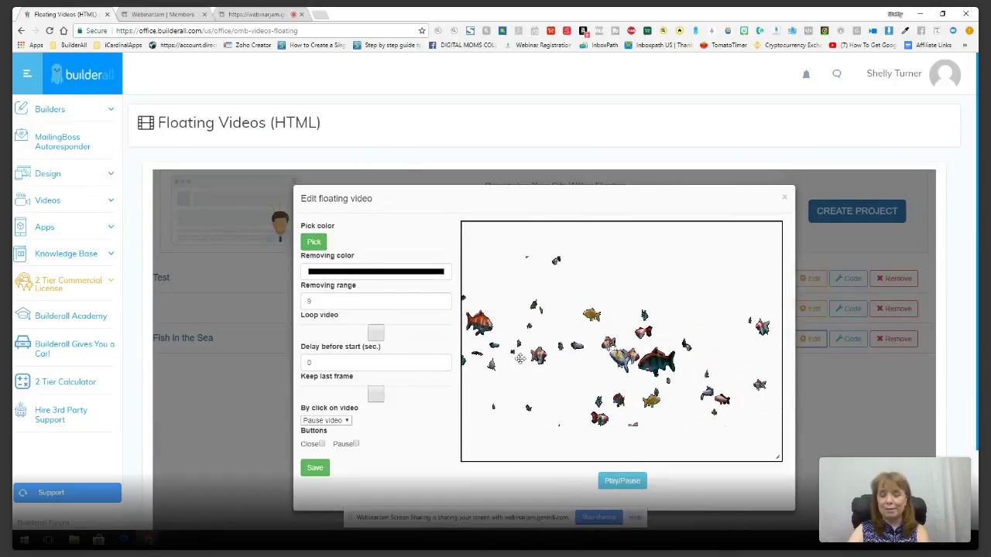
Lower the floating video's removing range to 2
scroll(647, 328, "down", 1)
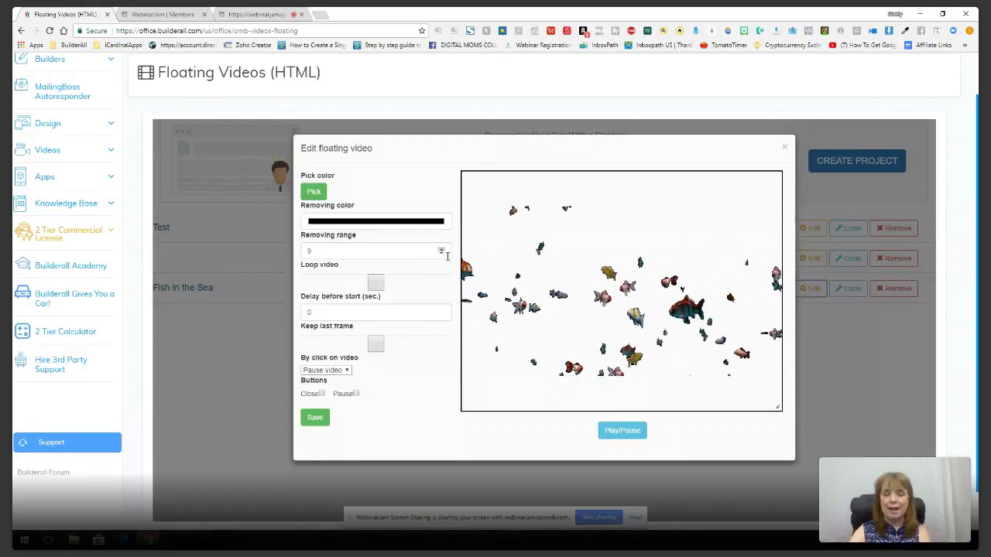
left_click(440, 255)
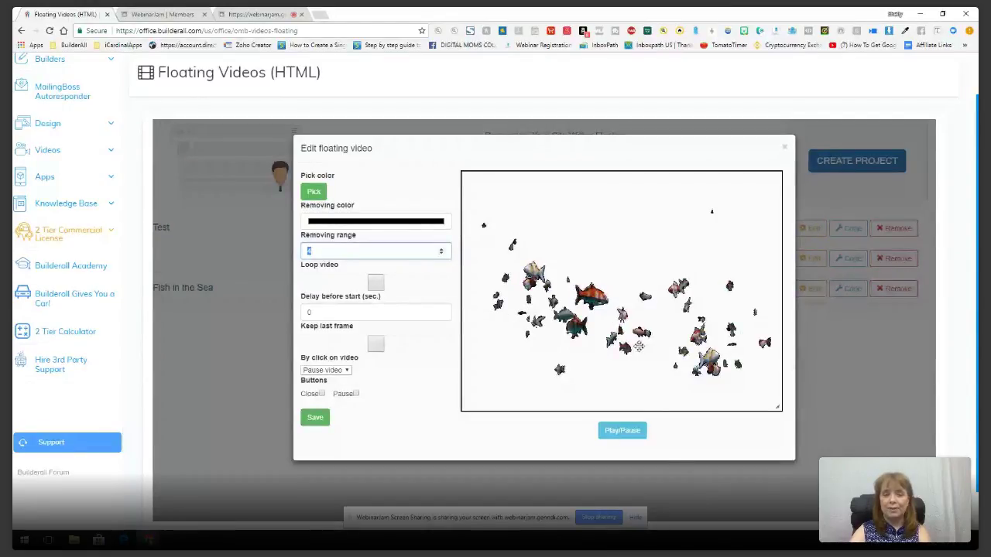
left_click(441, 253)
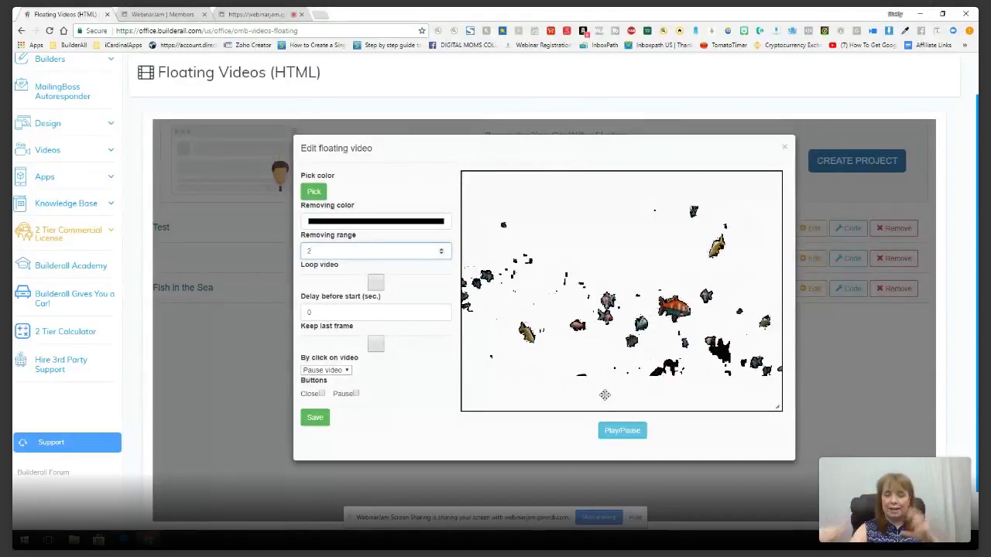
Raise the floating video's removing range to 9 and close its edit dialog
left_click(441, 249)
left_click(441, 251)
left_click(442, 249)
left_click(442, 248)
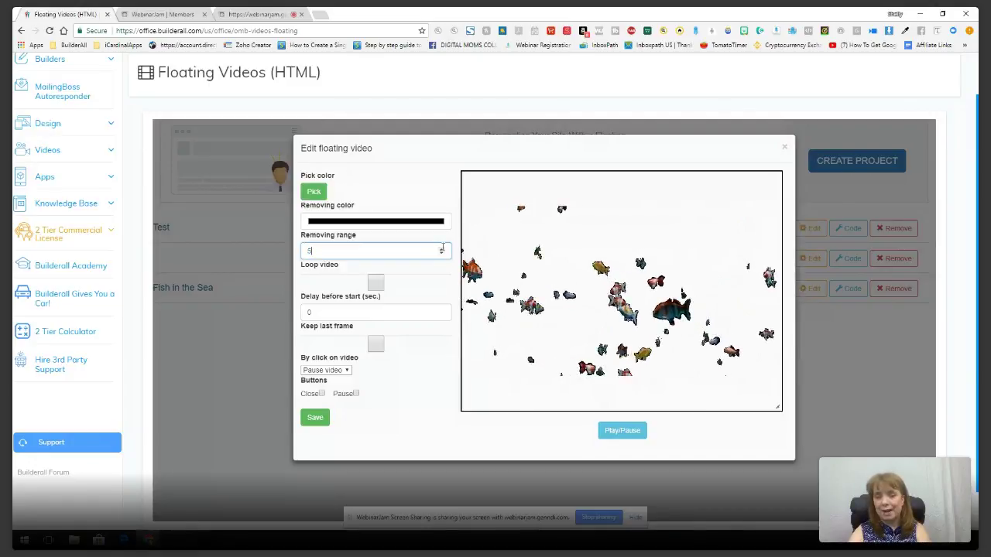
left_click(442, 249)
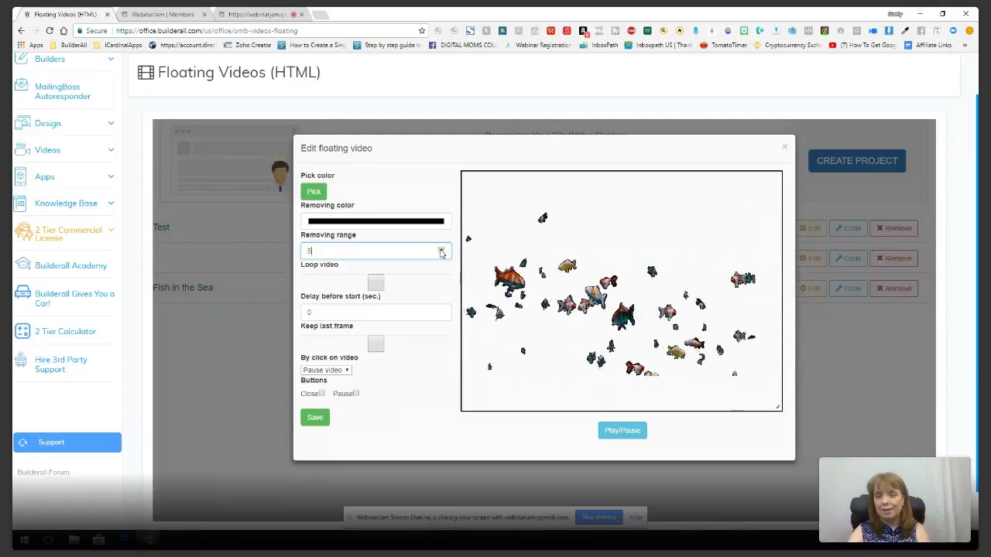
left_click(442, 248)
left_click(441, 249)
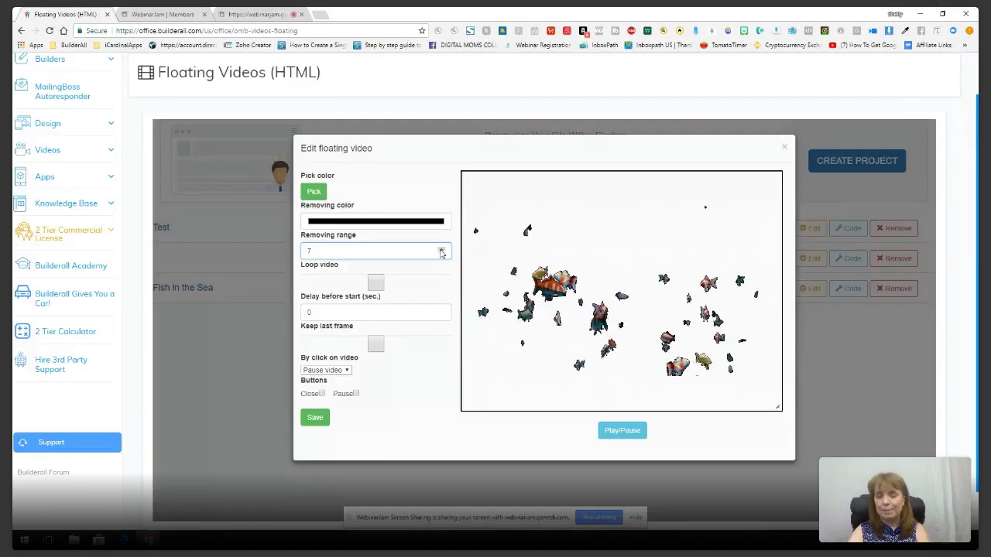
left_click(441, 250)
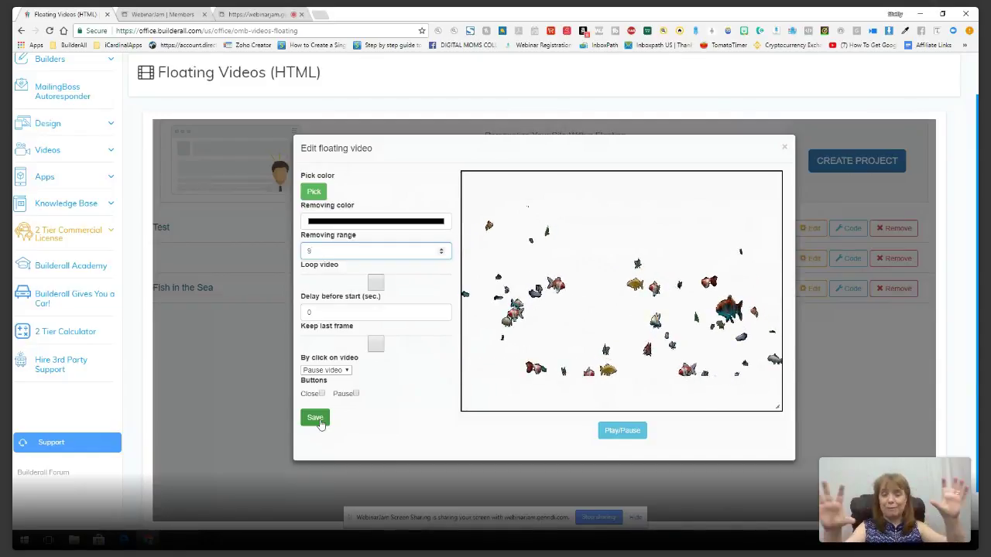
left_click(784, 146)
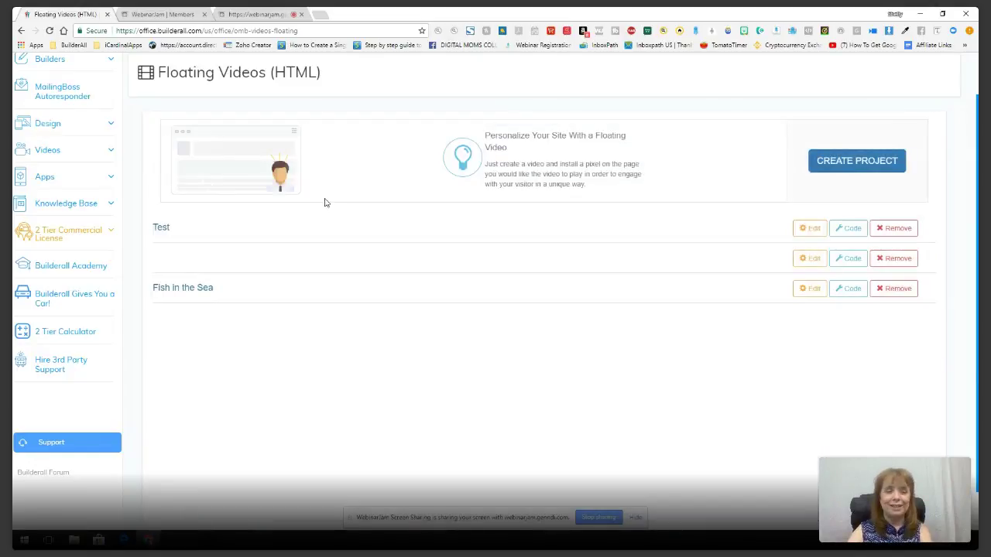
Expand the Apps category and look through its tools, from Facebook Integration Tools and Apps to Social Proof
left_click(82, 176)
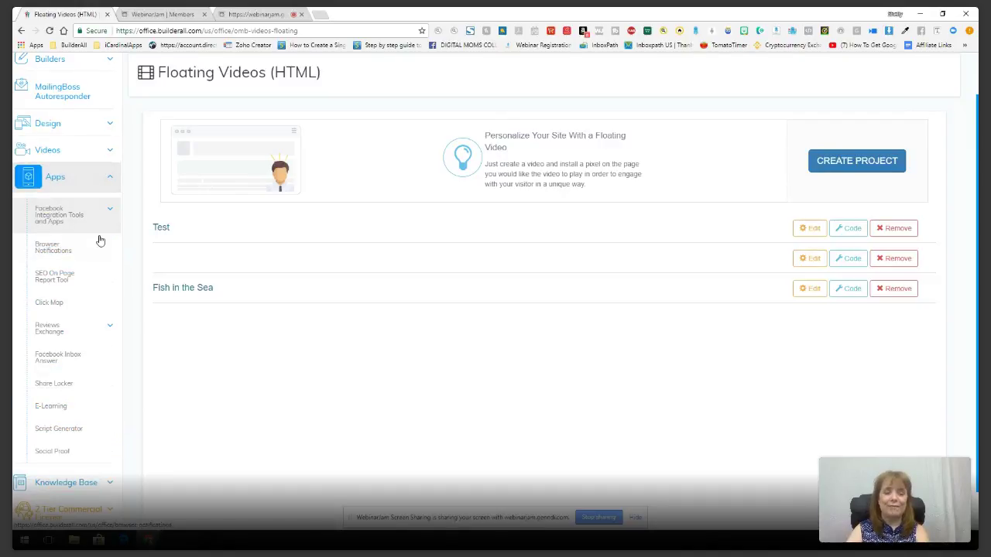
scroll(93, 177, "down", 1)
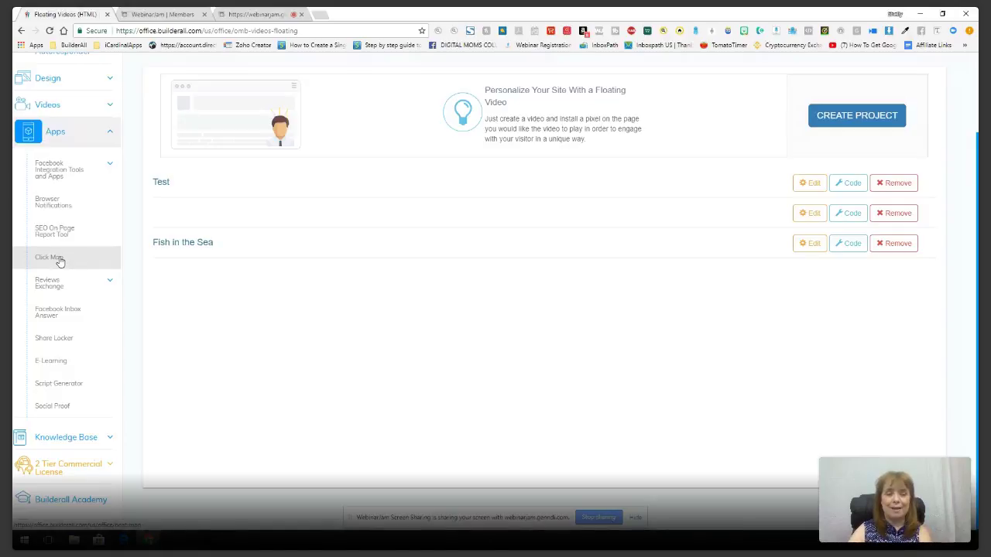
scroll(62, 236, "down", 1)
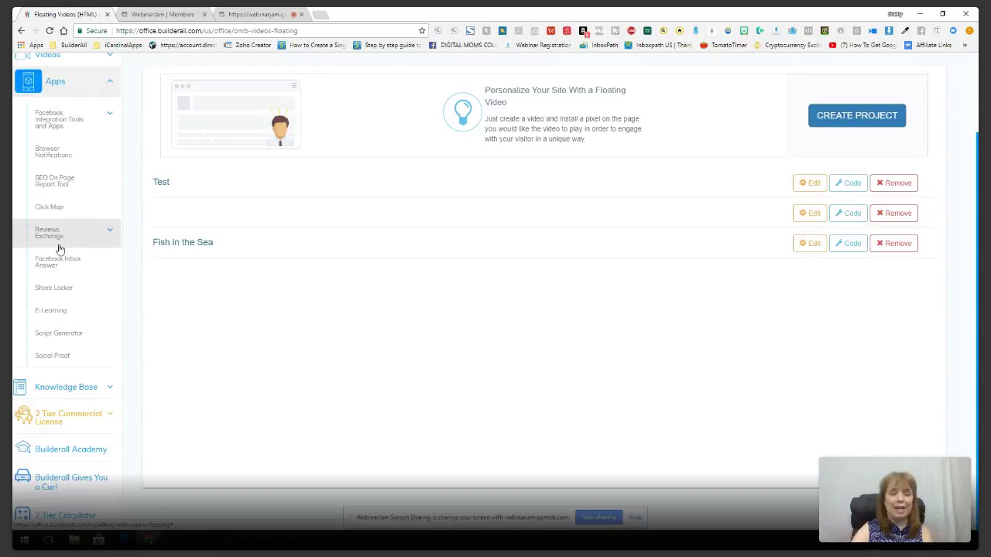
scroll(56, 255, "down", 1)
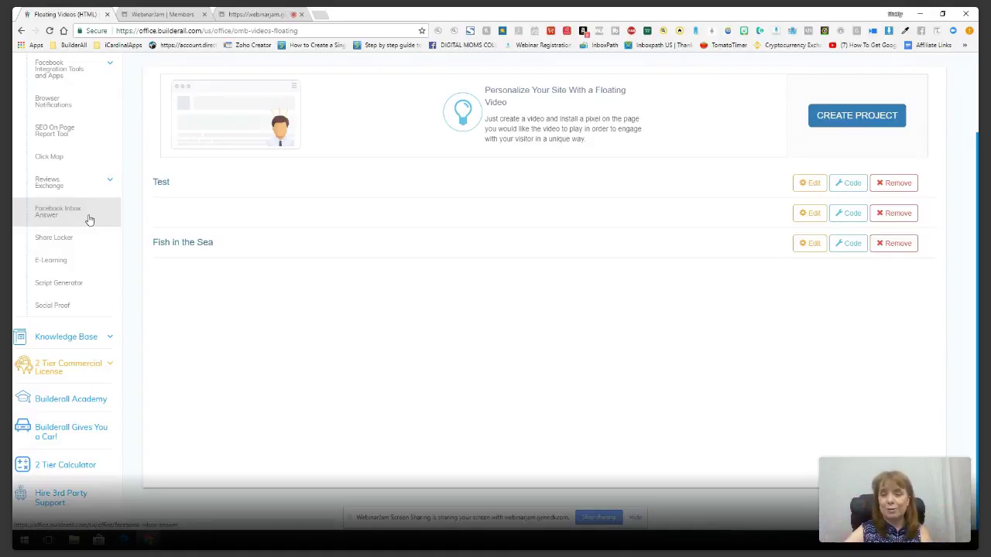
left_click(89, 219)
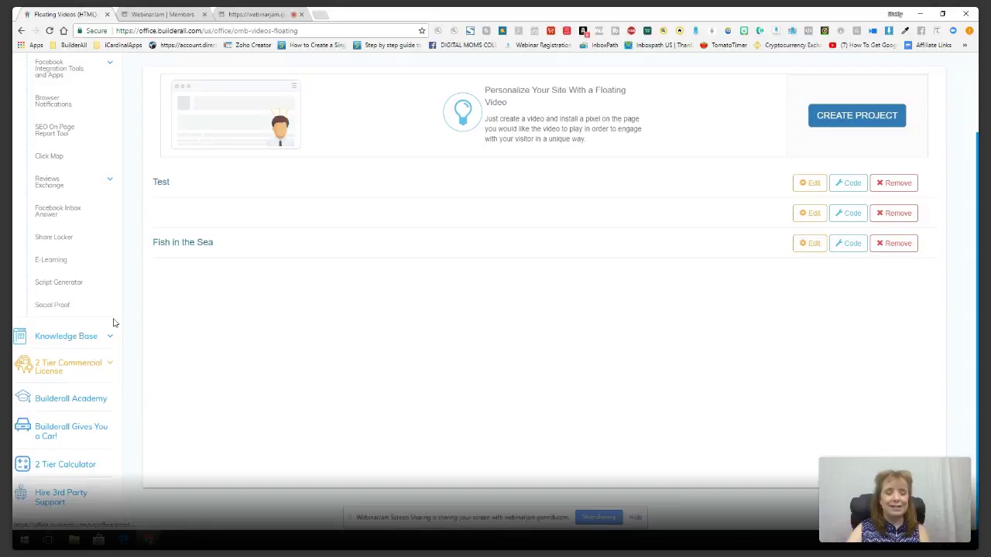
Open the Tutorial Videos of the Knowledge Base and look through the video categories from Drag n Drop Site Builder to Extras
scroll(113, 323, "down", 2)
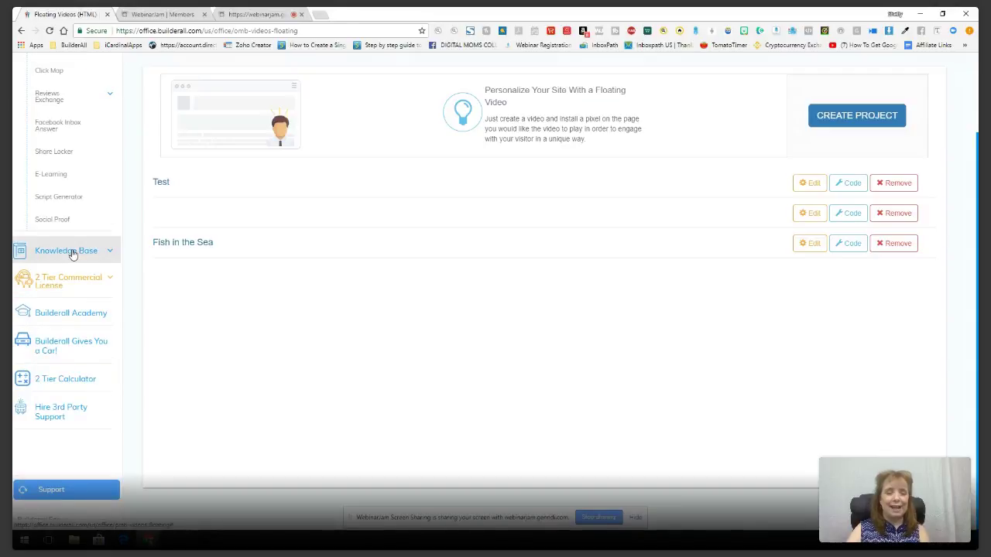
left_click(72, 252)
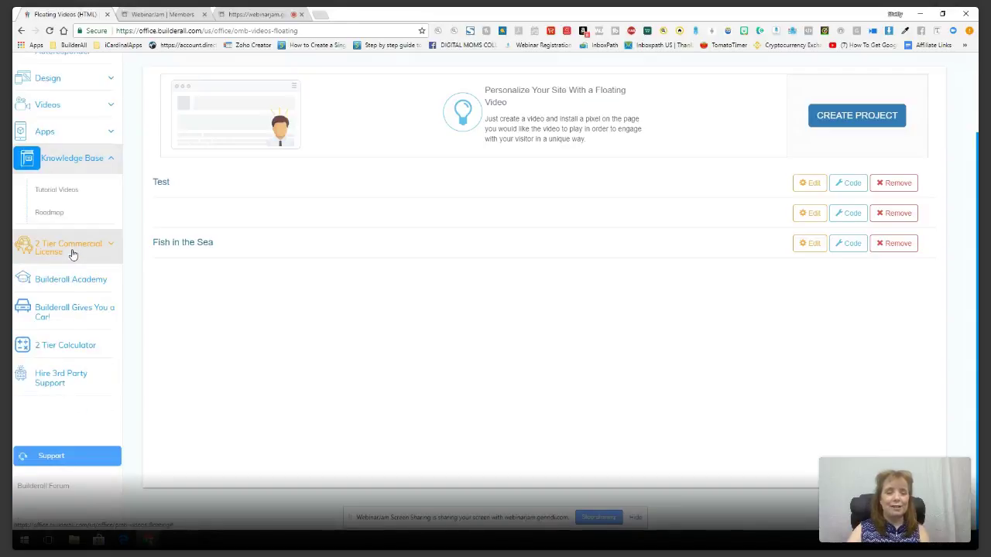
left_click(65, 193)
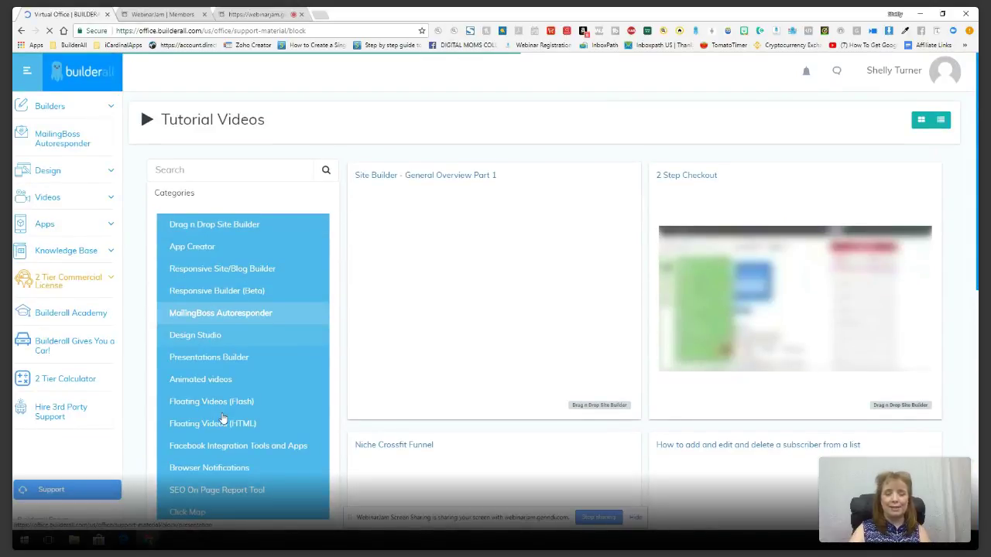
scroll(222, 418, "down", 3)
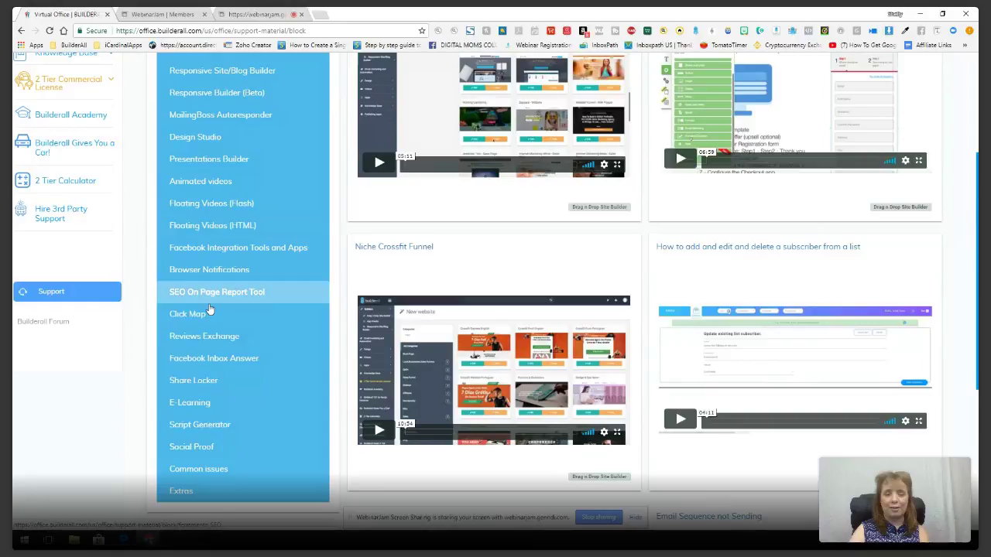
scroll(221, 387, "down", 1)
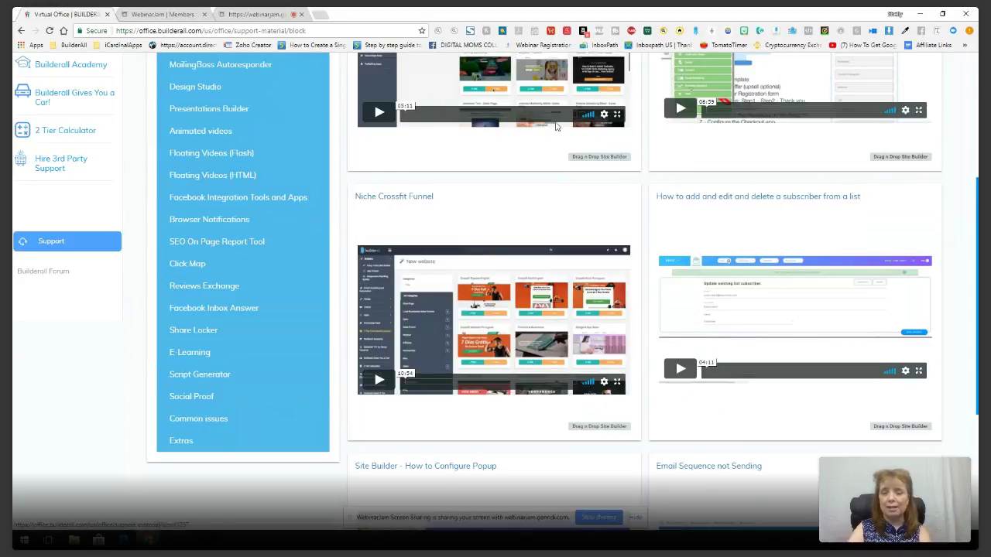
scroll(379, 270, "up", 3)
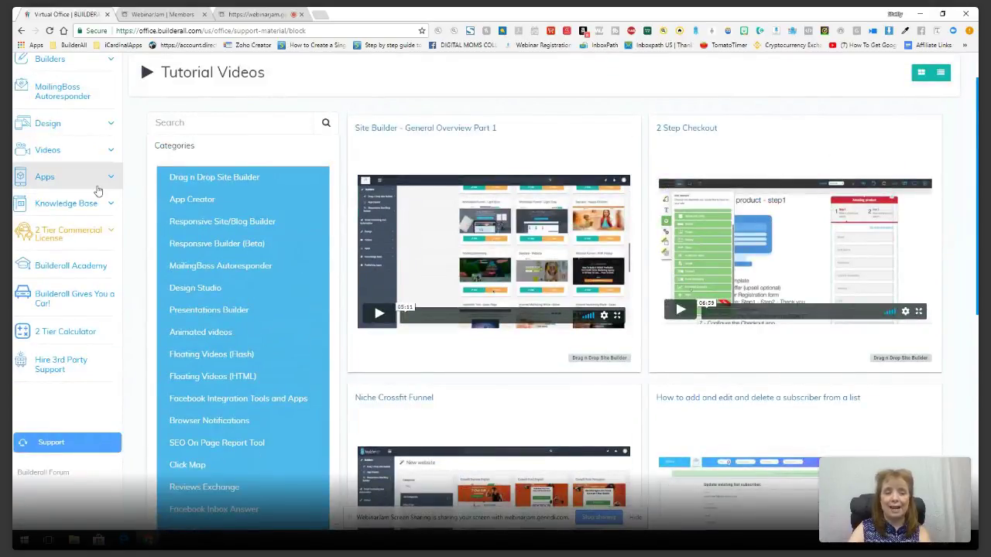
Open the Knowledge Base Roadmap and review its In Queue, Next up and In Development feature lists
left_click(97, 203)
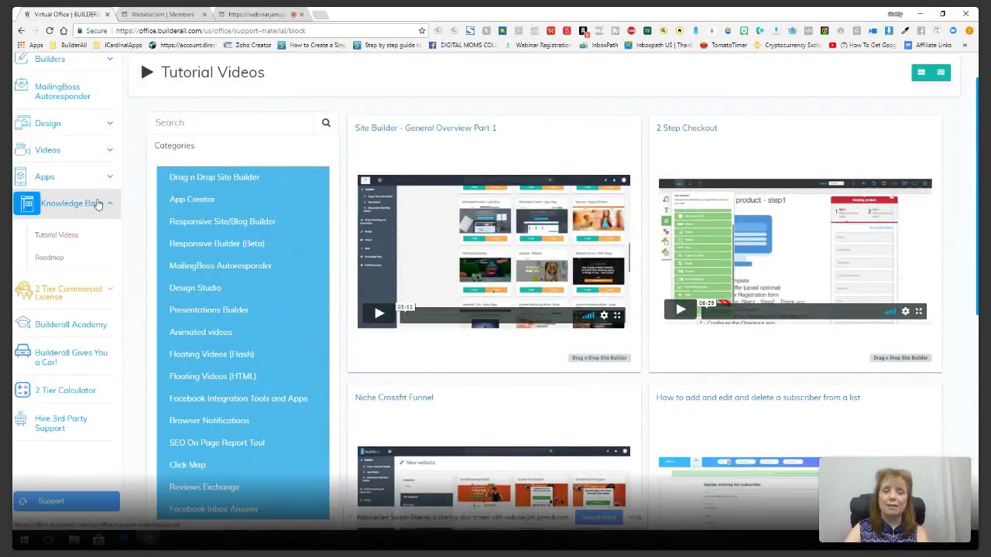
left_click(62, 261)
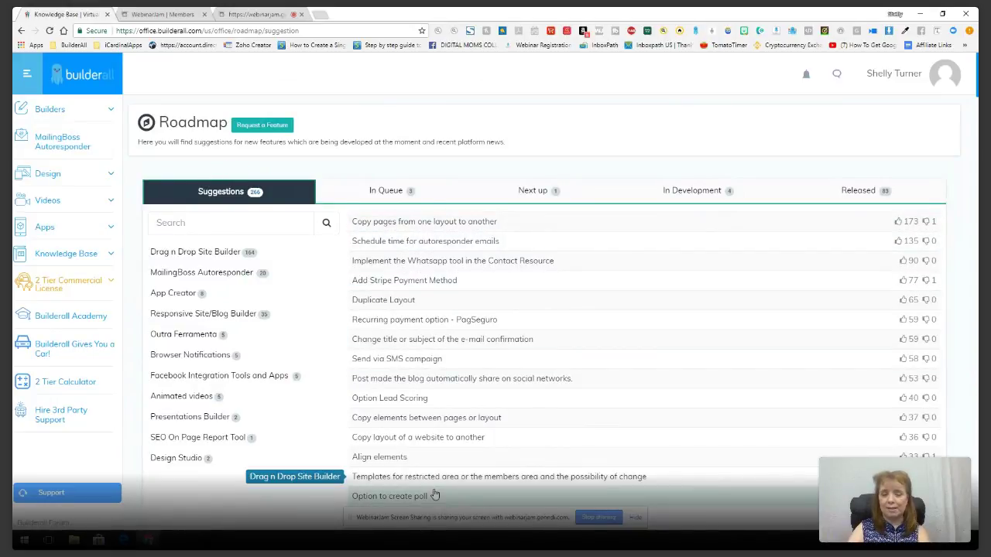
left_click(387, 191)
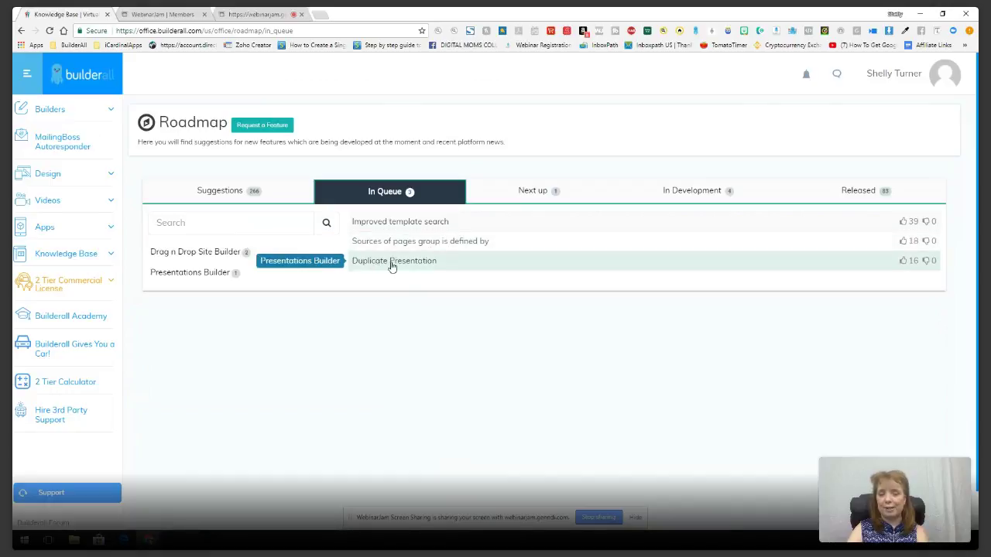
left_click(530, 195)
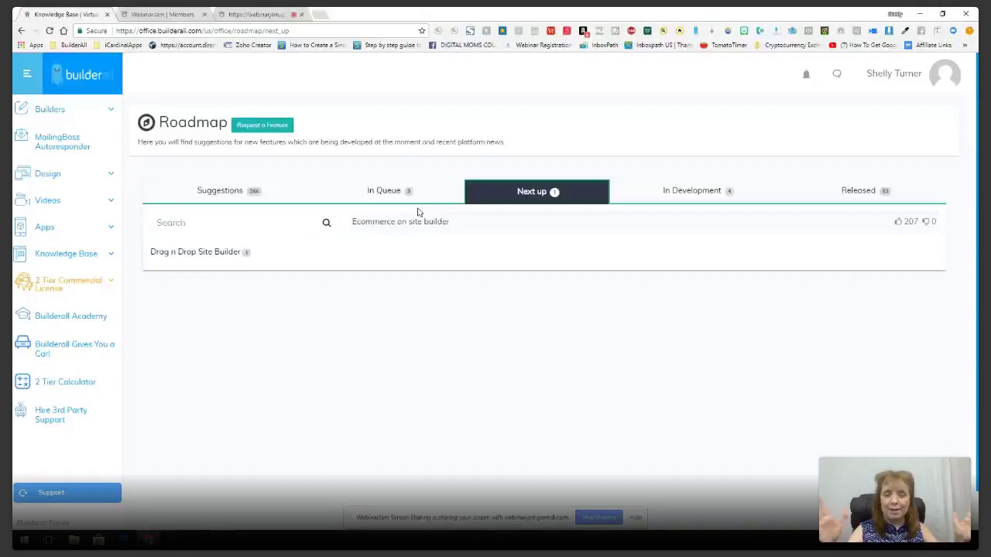
left_click(679, 194)
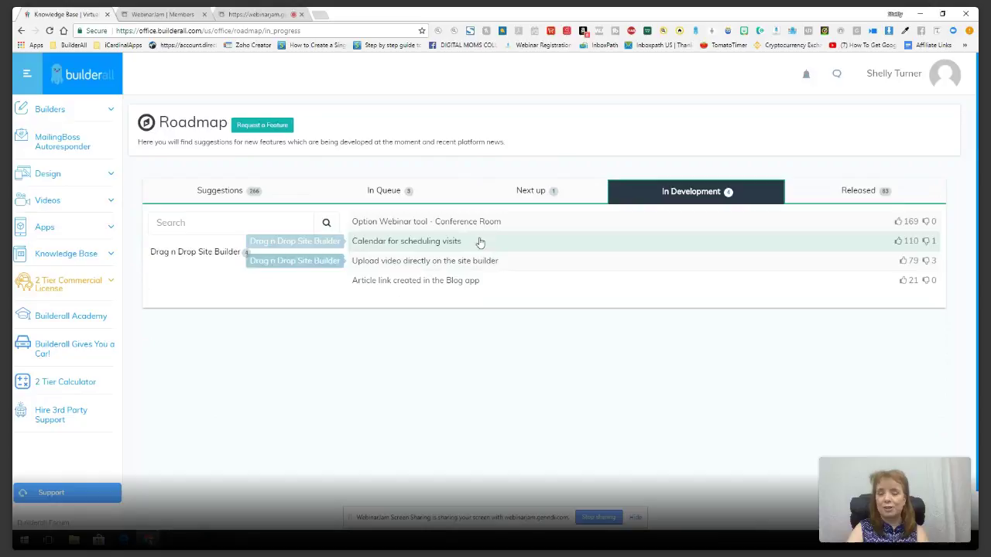
Show the Roadmap's Released features and read through the list
left_click(857, 192)
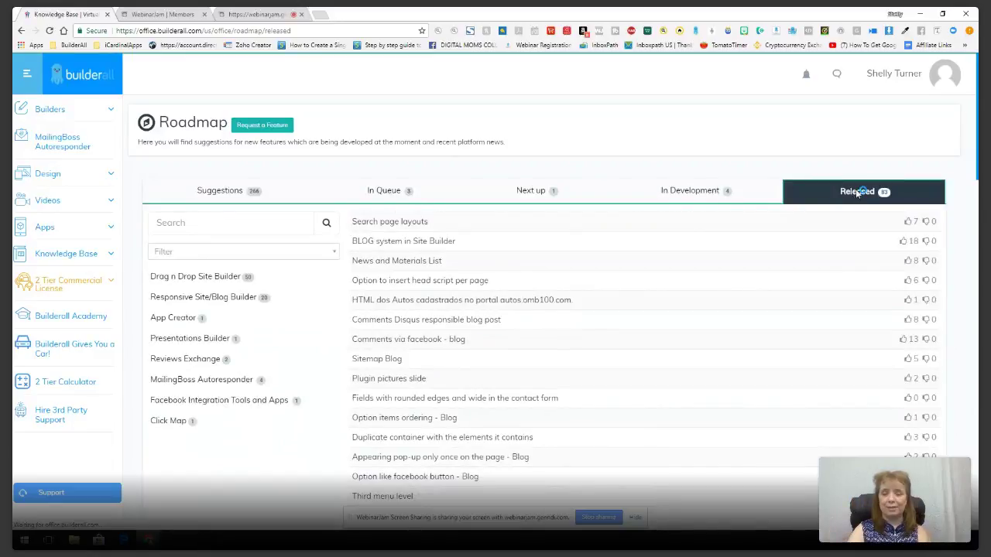
scroll(978, 323, "down", 1)
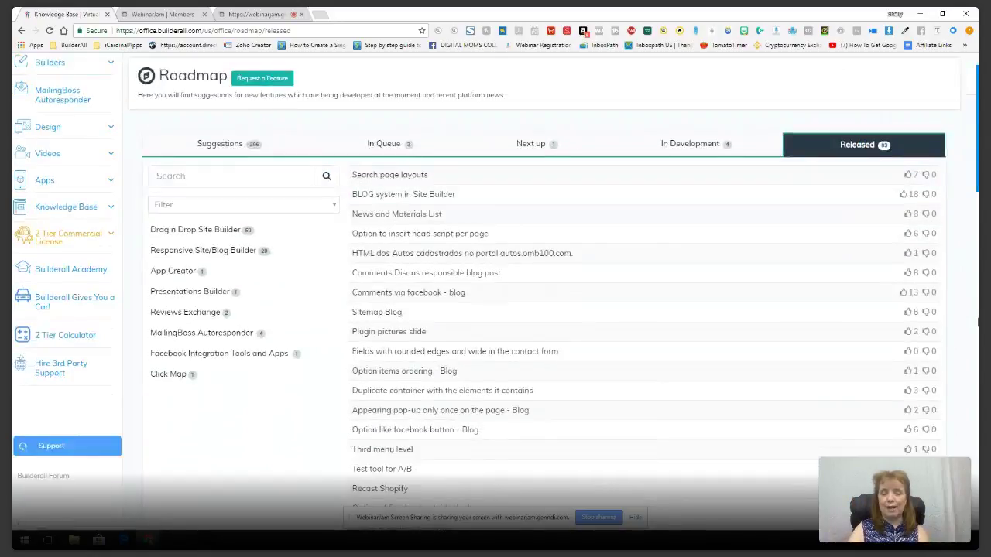
scroll(975, 333, "down", 1)
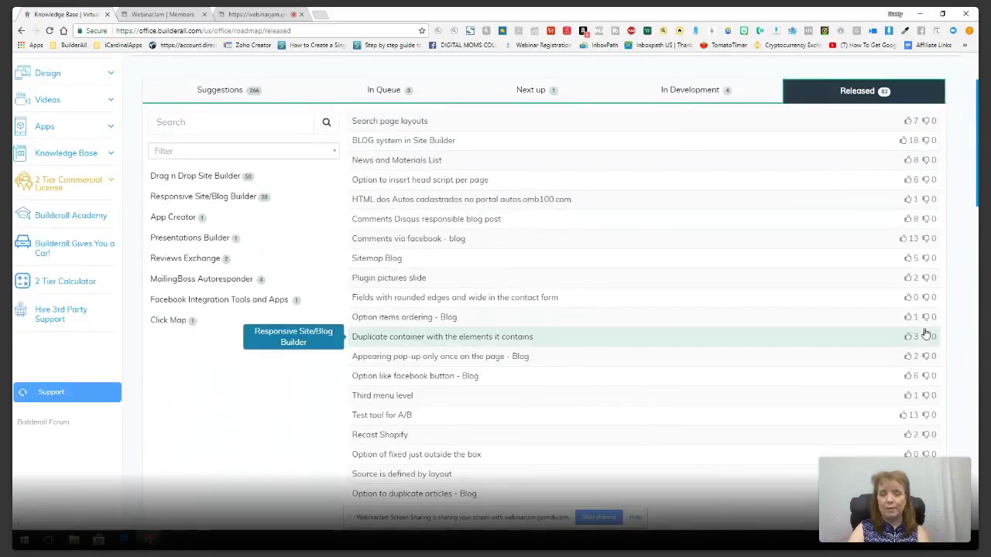
scroll(975, 341, "down", 2)
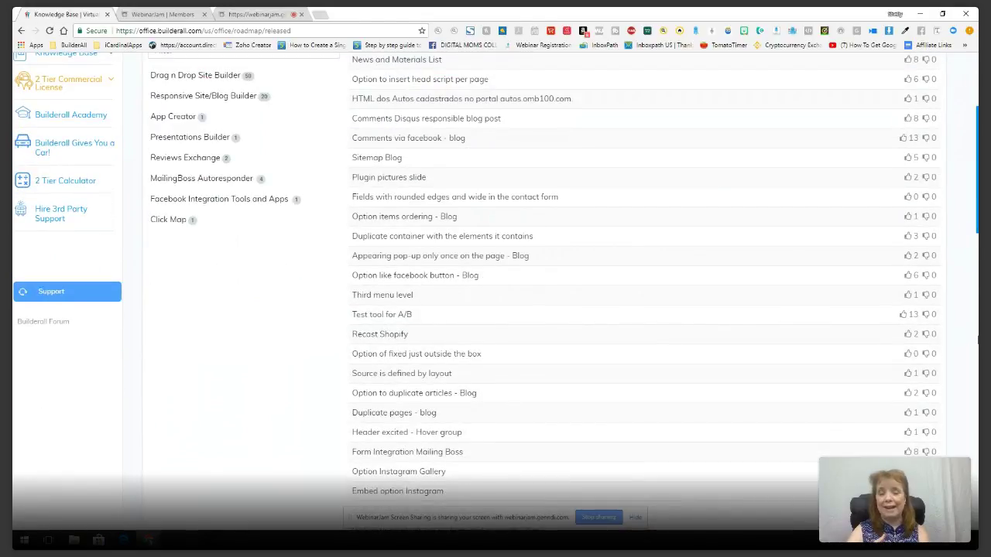
scroll(976, 310, "up", 4)
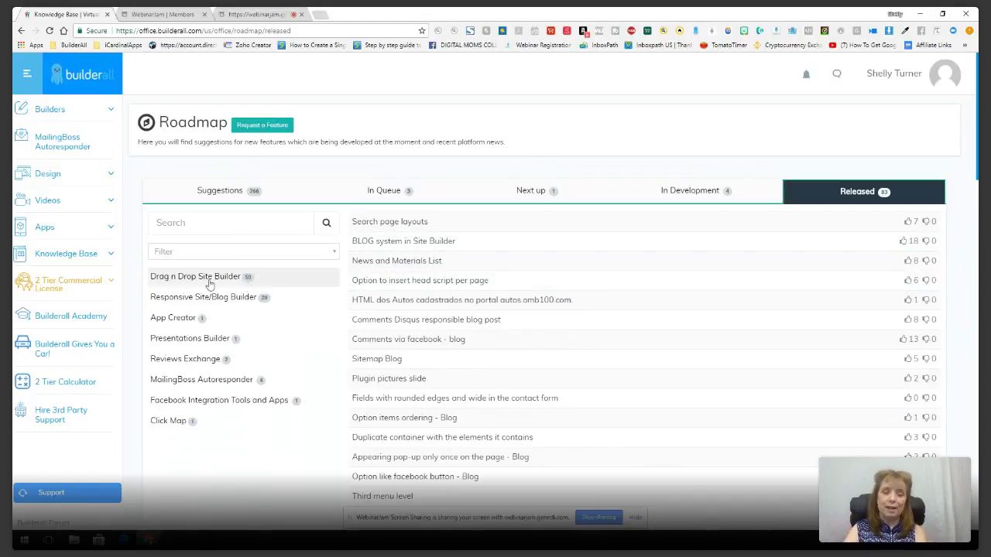
Expand the 2 Tier Commercial License category and look through its entries from Dashboard to Weekly Webinar
left_click(59, 285)
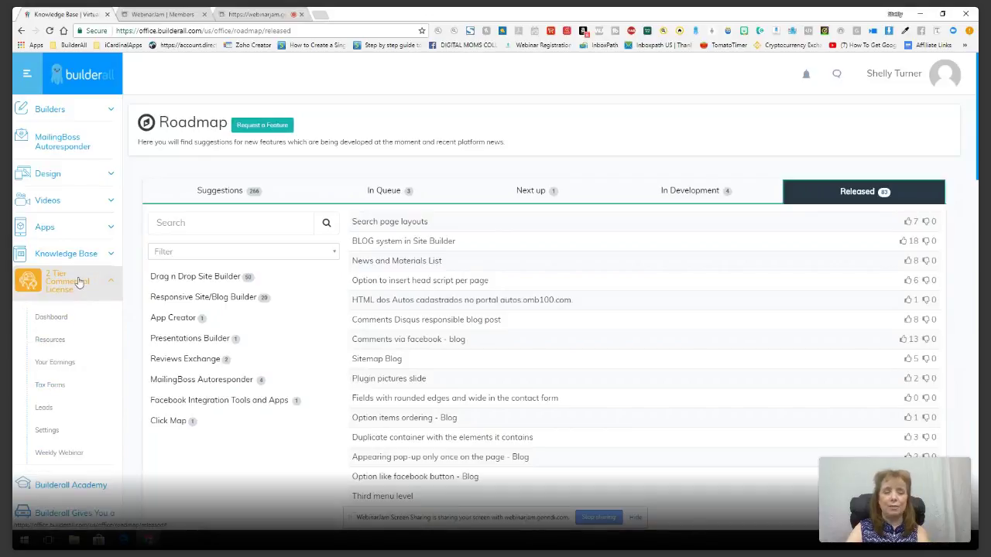
scroll(166, 338, "down", 1)
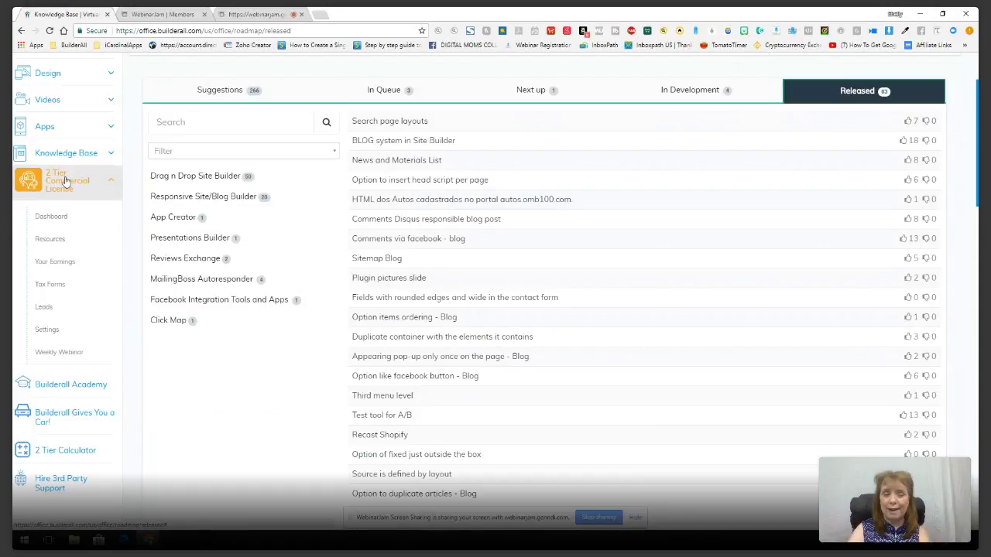
scroll(194, 353, "down", 1)
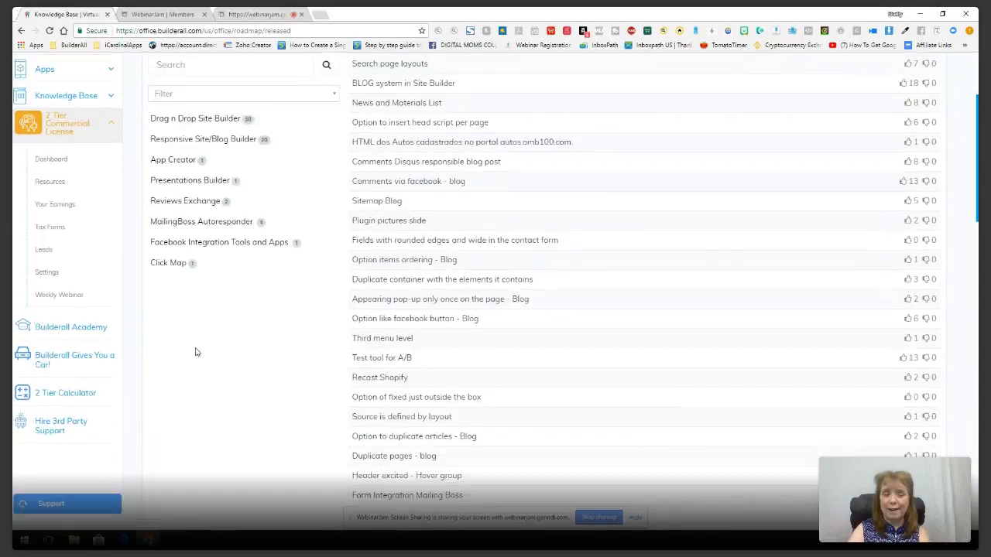
scroll(195, 352, "down", 1)
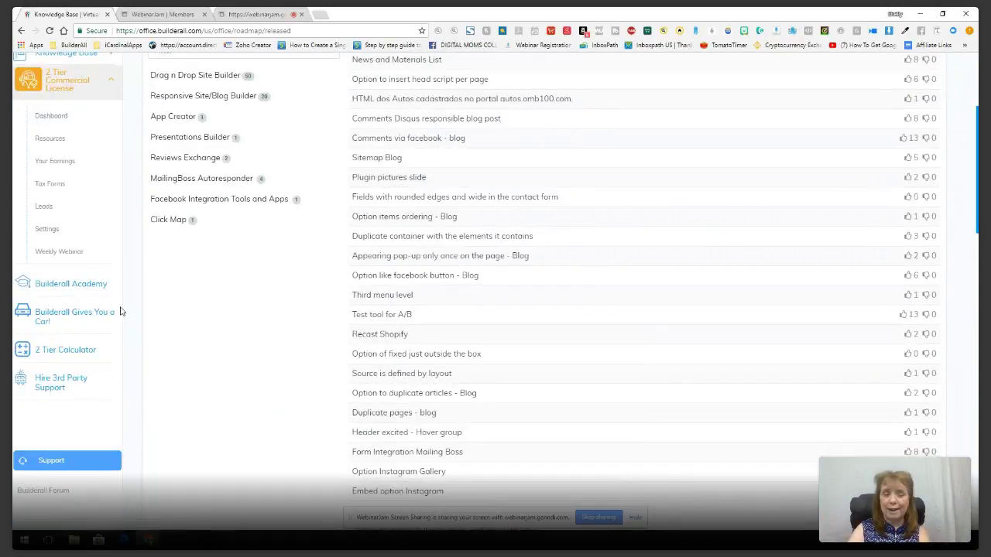
Open Builderall Academy and look through its training videos on the site builder, opt-in pages and optimized websites
left_click(68, 287)
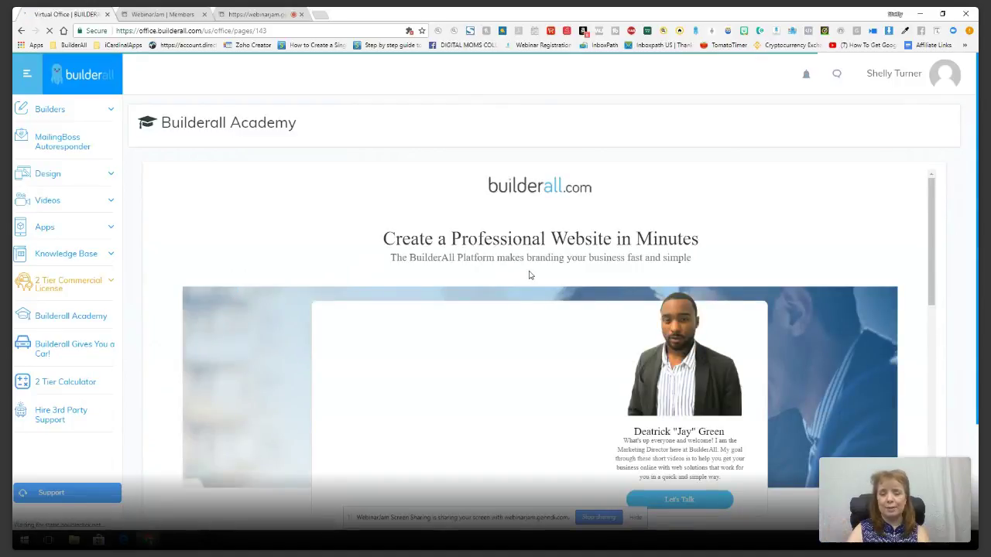
scroll(530, 305, "down", 1)
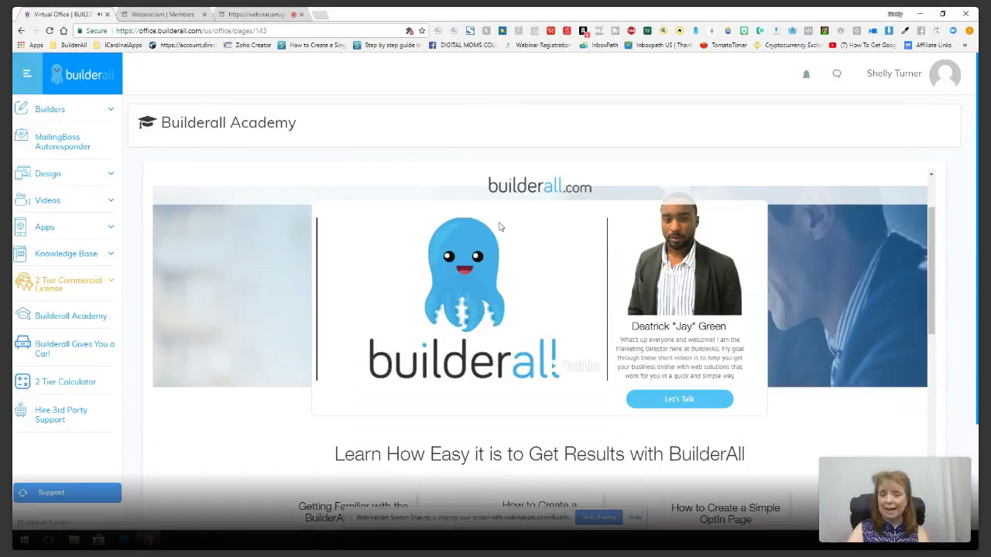
scroll(609, 358, "down", 1)
scroll(607, 342, "down", 1)
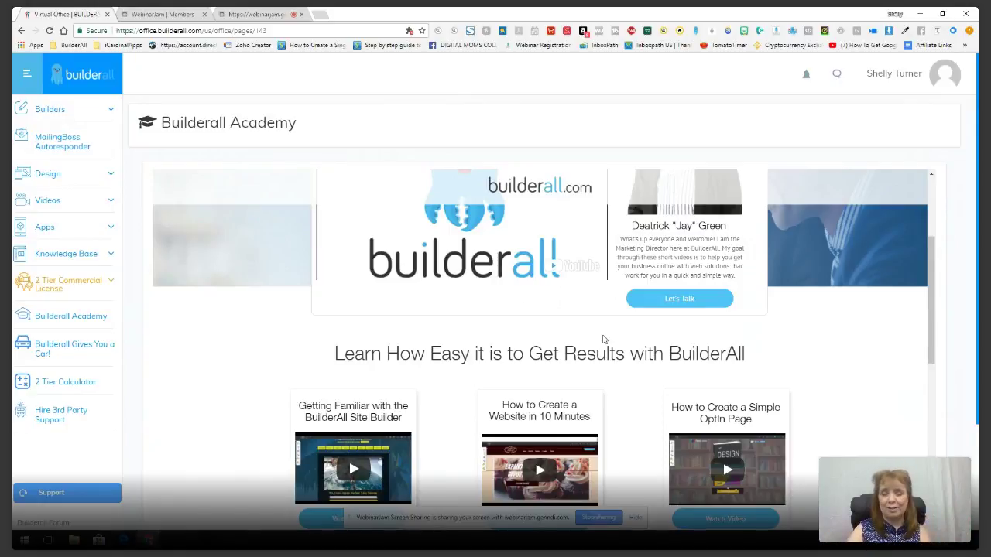
scroll(604, 339, "down", 2)
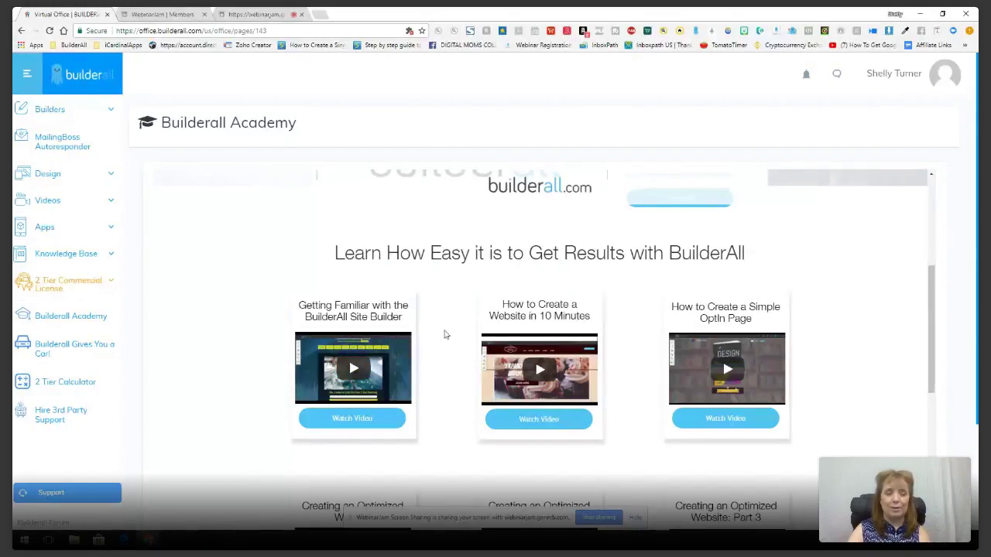
scroll(445, 334, "down", 2)
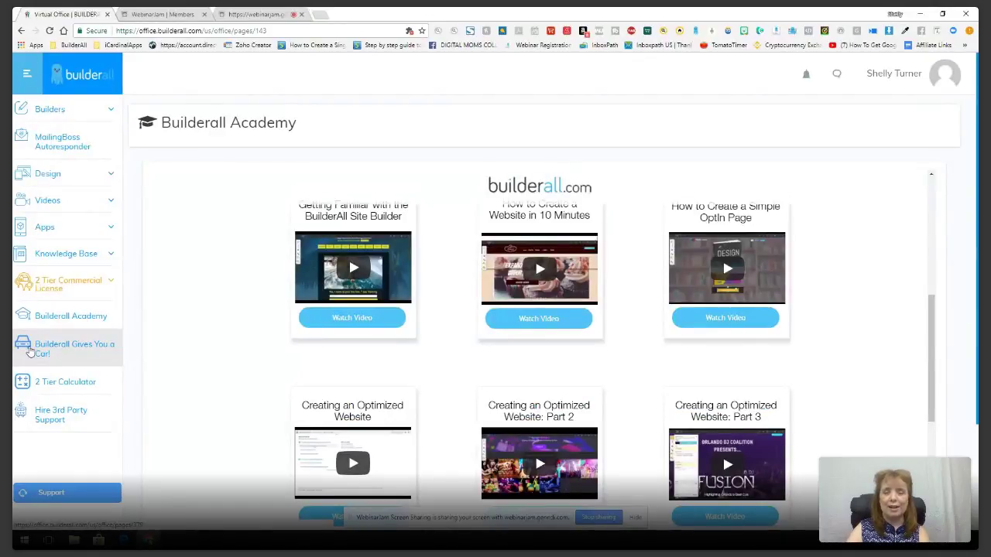
Open the Builderall Gives You a Car! page and read through the offer for 2 Tier Commercial licensees
left_click(29, 350)
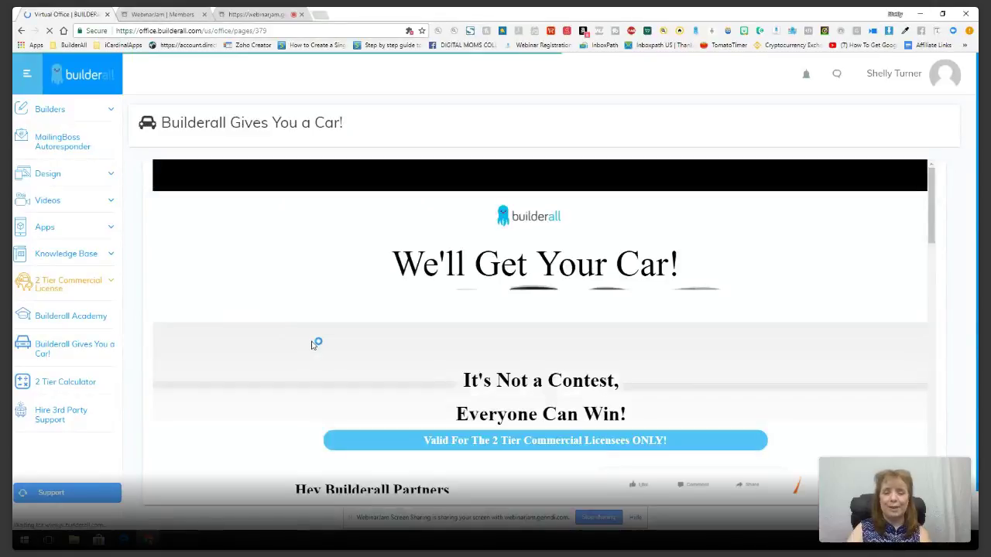
scroll(507, 430, "down", 1)
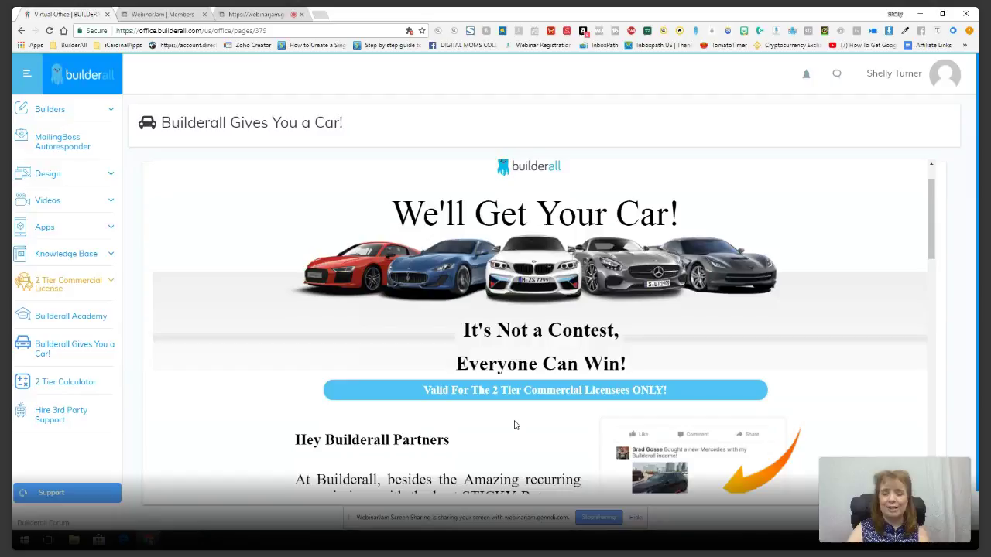
scroll(515, 425, "down", 2)
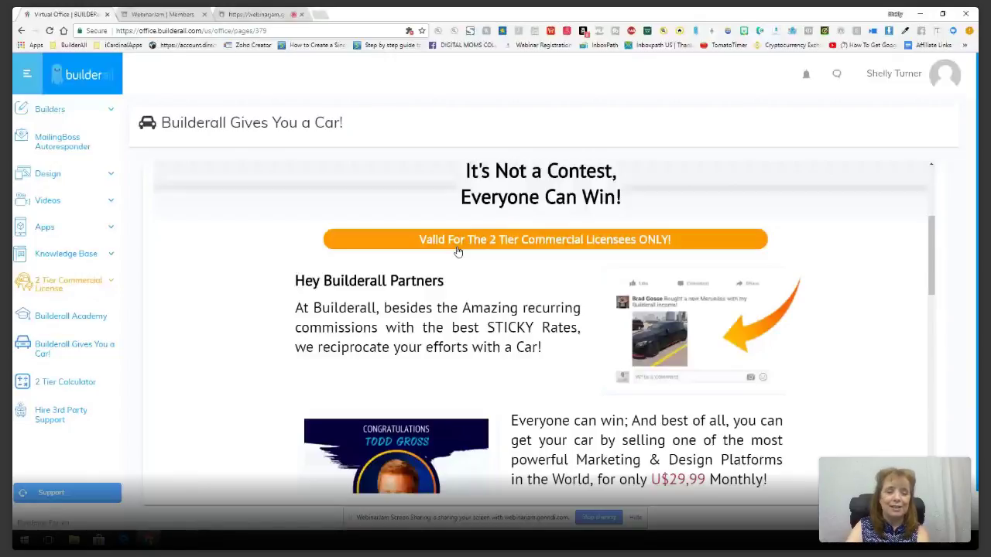
scroll(457, 251, "down", 2)
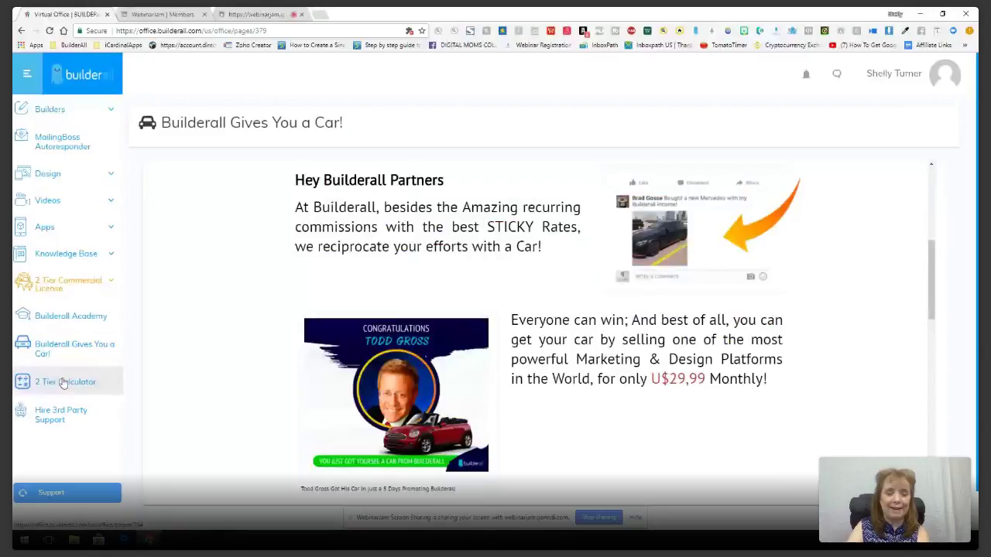
Open the 2 Tier Calculator and enter 365 licenses sold a year, 50% converting to Commercial and 200 sales per 2nd Tier Commercial
left_click(65, 381)
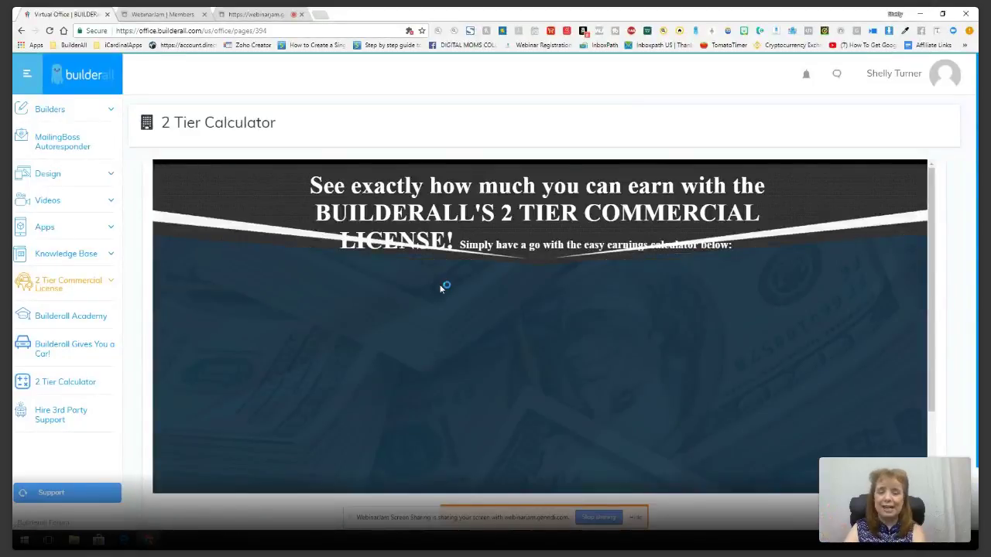
scroll(532, 304, "down", 3)
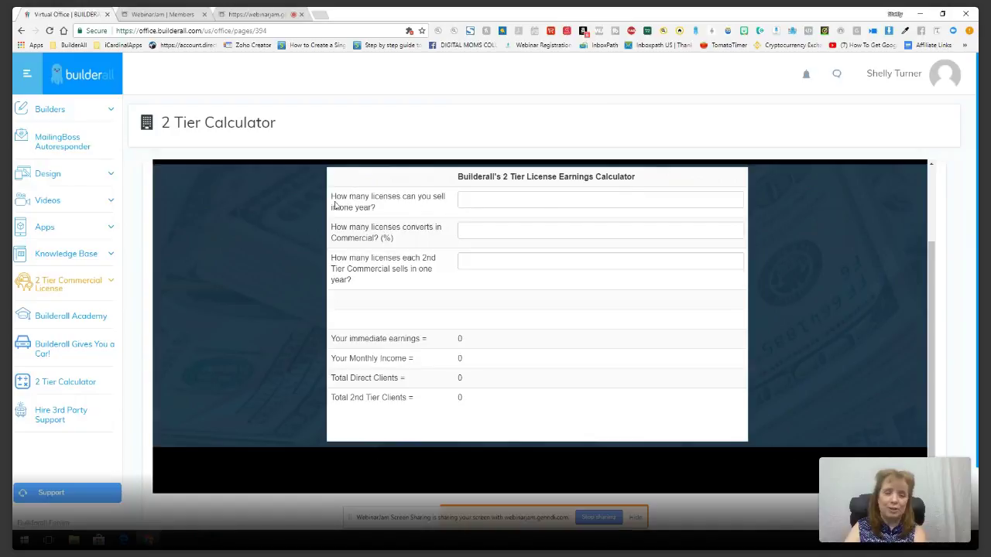
left_click(477, 204)
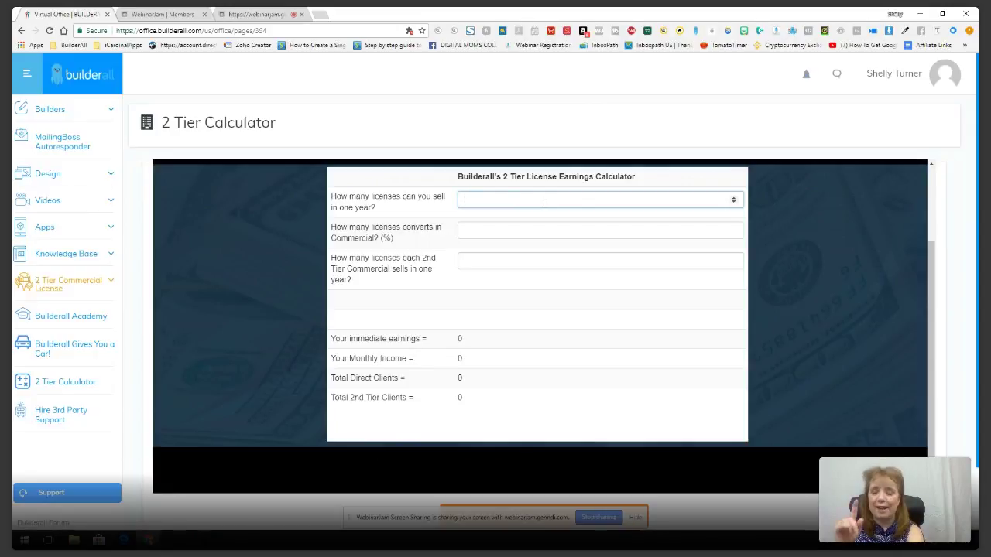
type("365")
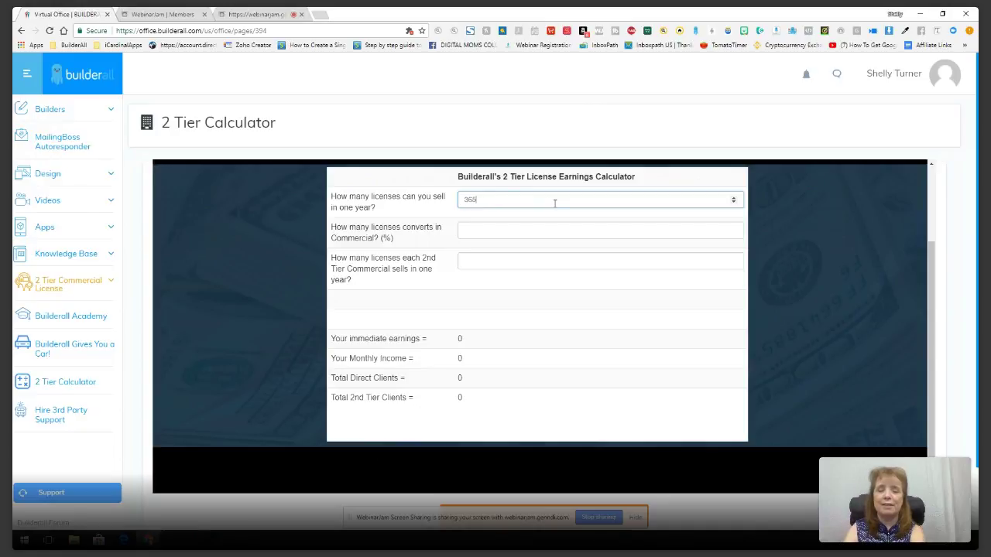
left_click(489, 230)
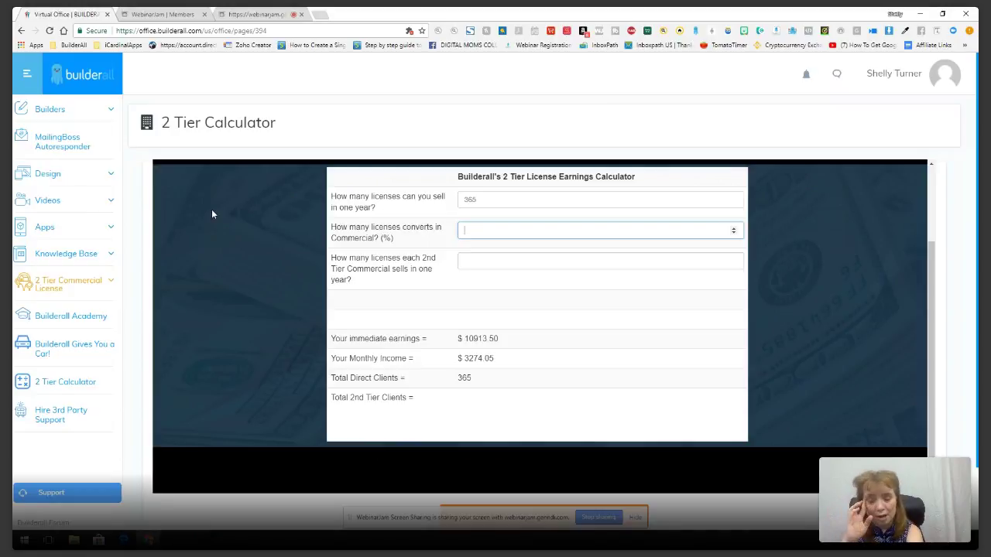
type("50")
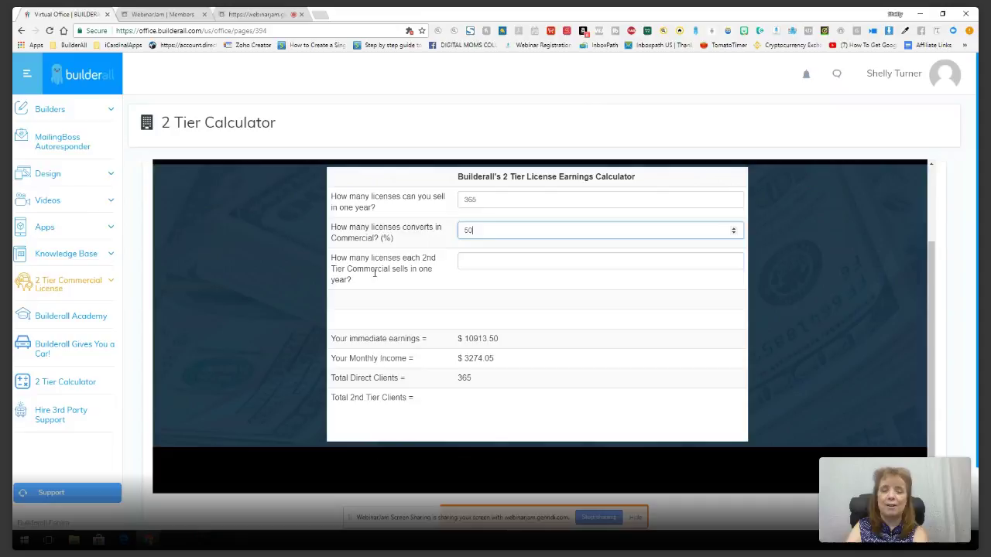
key("Tab")
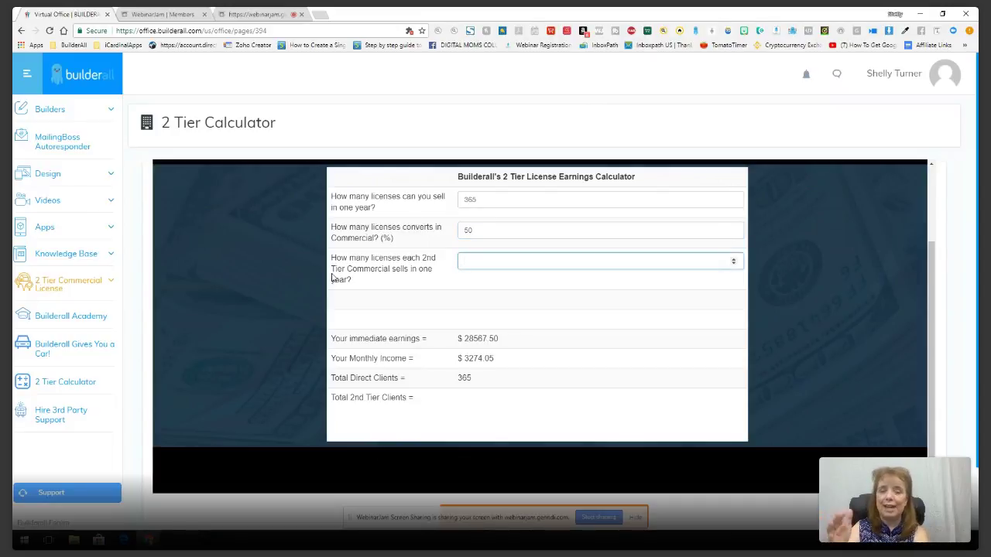
type("200")
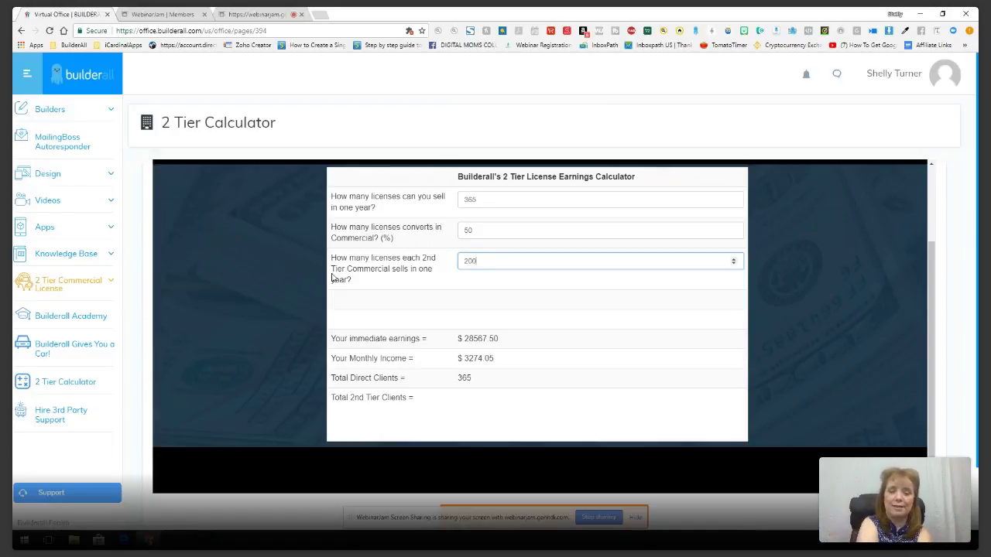
key("Tab")
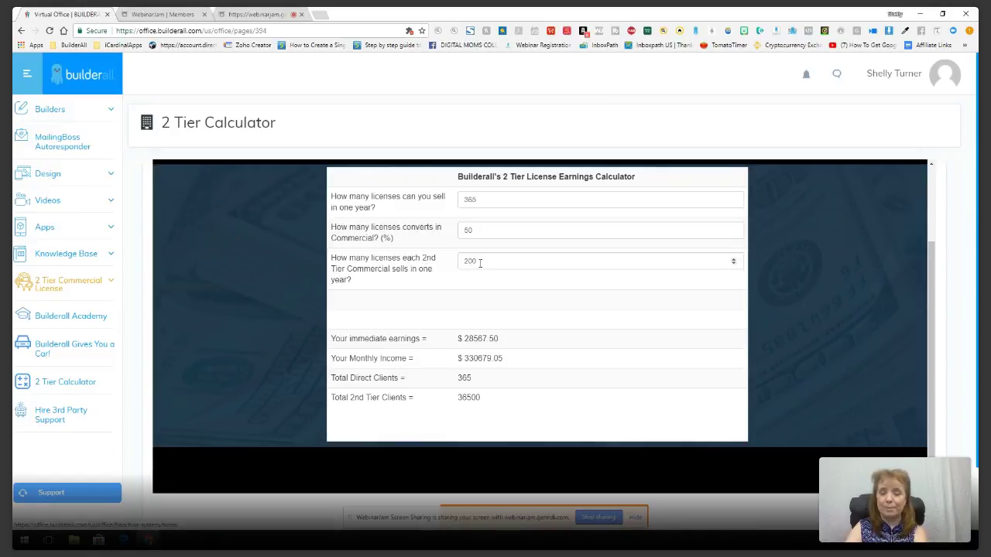
Set the number of licenses each 2nd Tier Commercial sells in one year to 20 and recalculate the earnings
left_click_drag(479, 261, 457, 262)
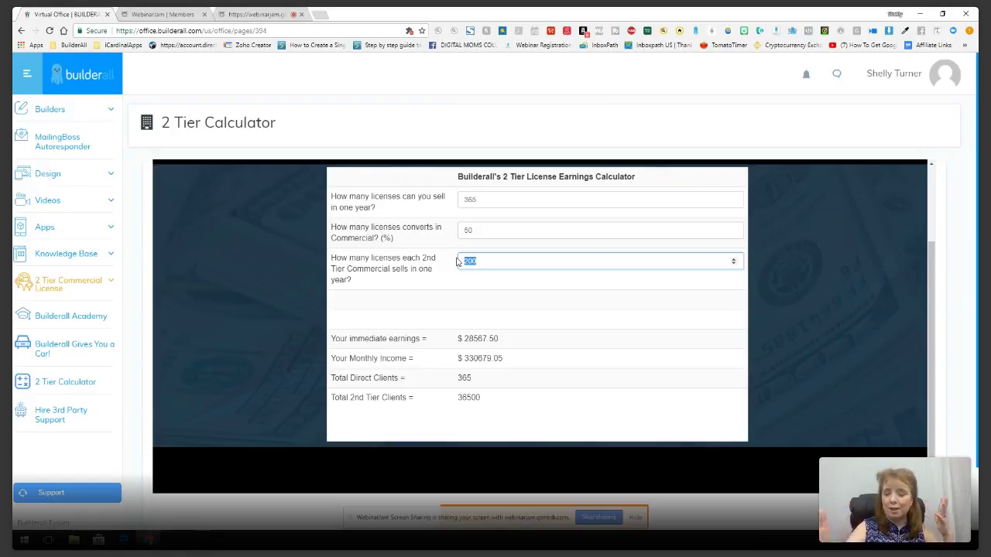
type("20")
left_click(456, 262)
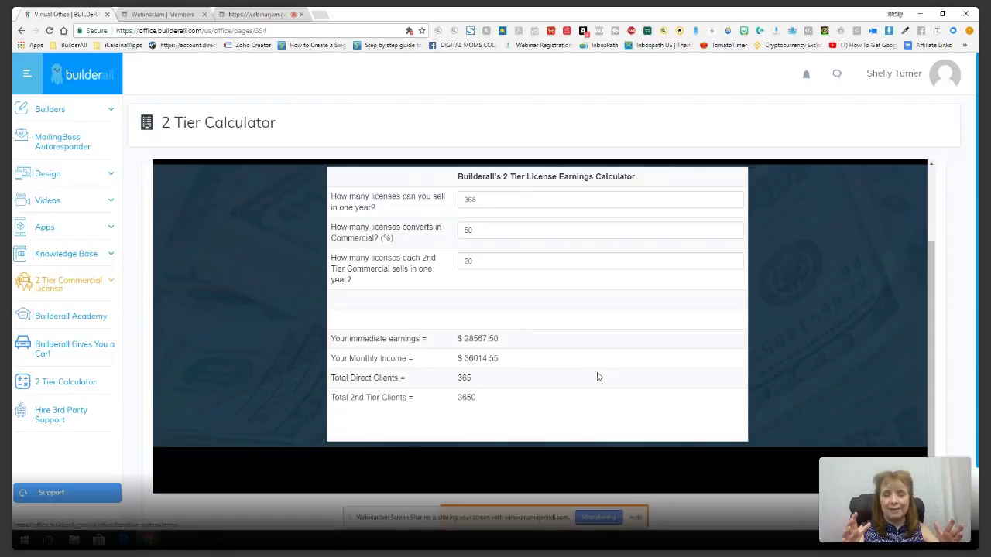
Recalculate the earnings for 1 license sold a year, with 0% converting to Commercial and 0 sales per 2nd Tier Commercial
double_click(486, 199)
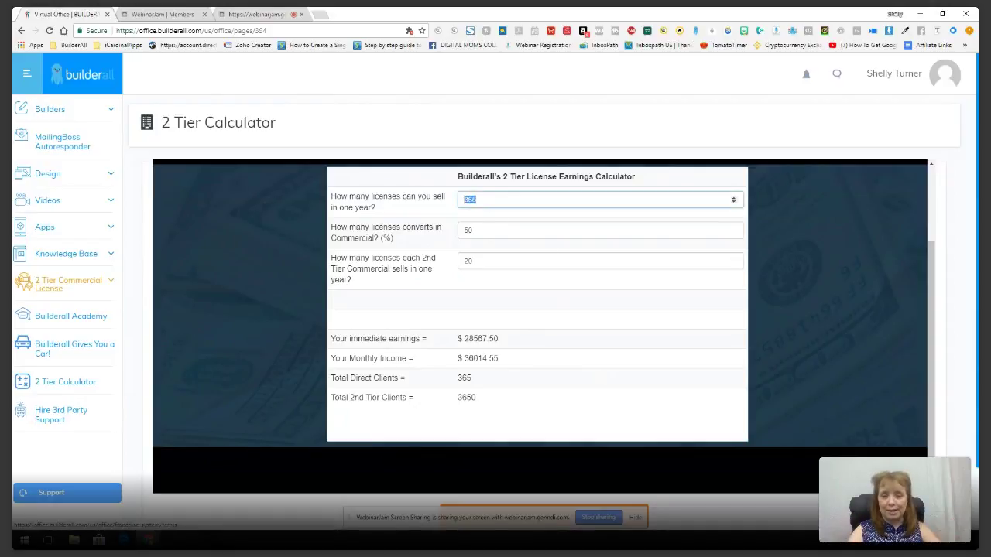
type("1")
double_click(473, 230)
type("0")
double_click(475, 261)
type("0")
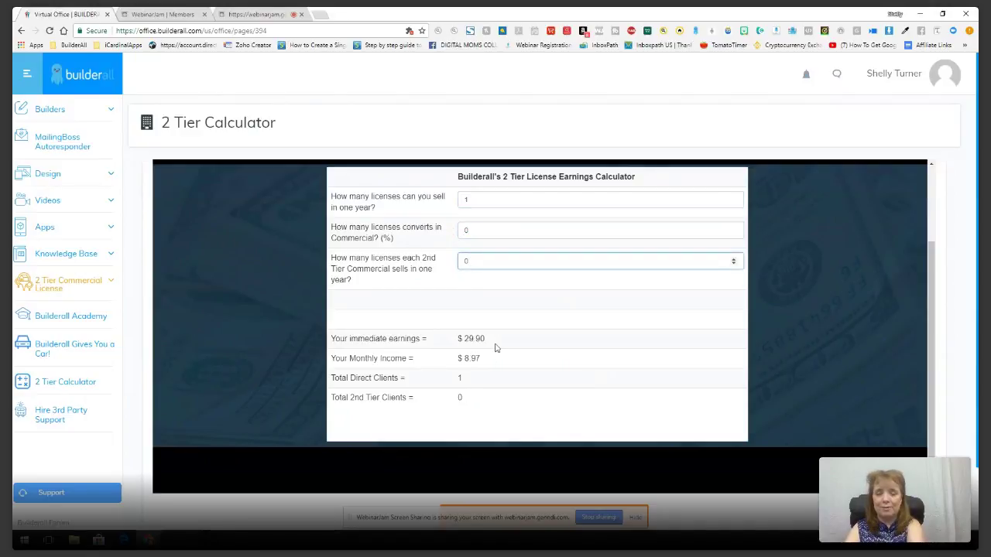
left_click(493, 339)
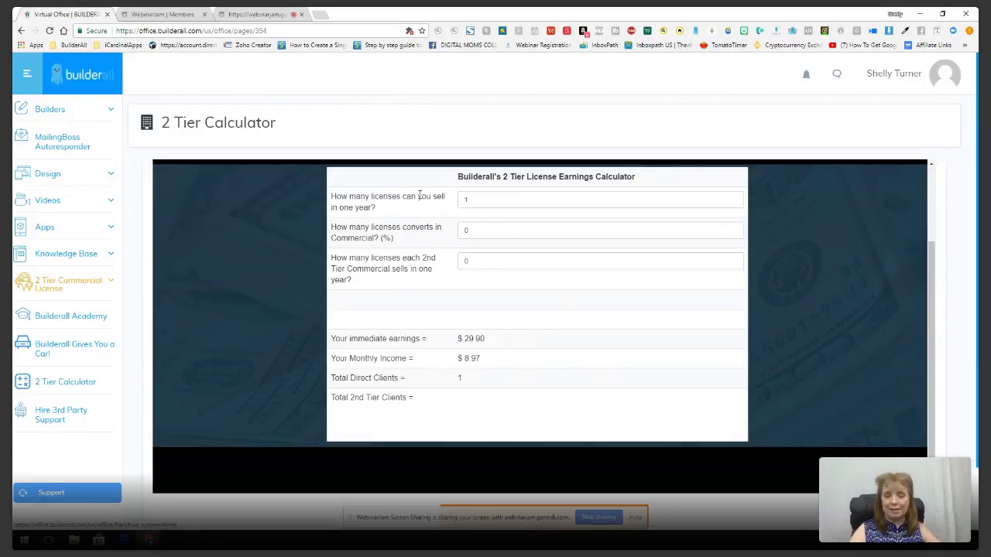
Set the number of licenses sold in one year to 2 and recalculate the earnings
left_click(467, 229)
left_click_drag(469, 230, 458, 198)
type("2")
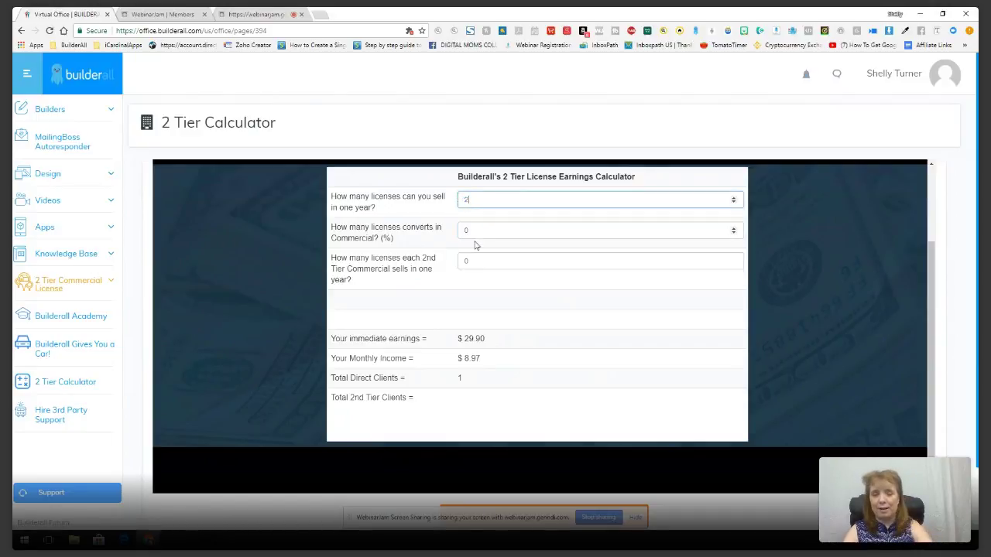
left_click(499, 312)
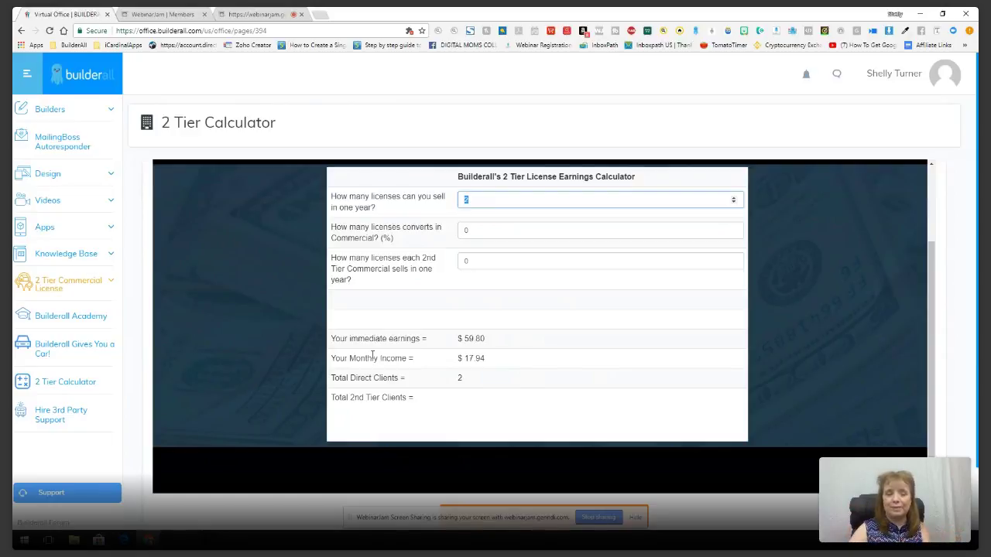
Open the Hire 3rd Party Support page and look over the MasterBuilderall offer and the Builderall Forum entry
left_click(68, 418)
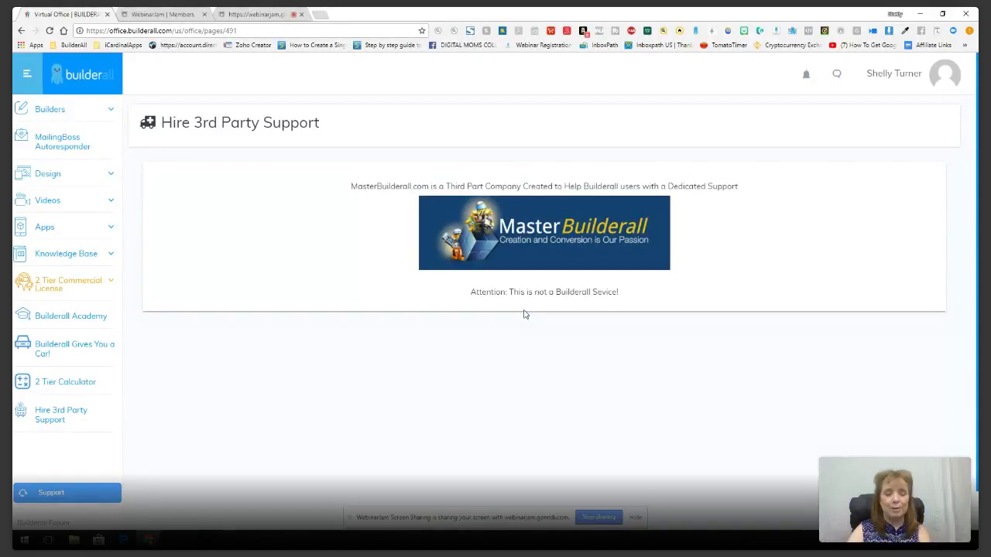
scroll(336, 334, "down", 1)
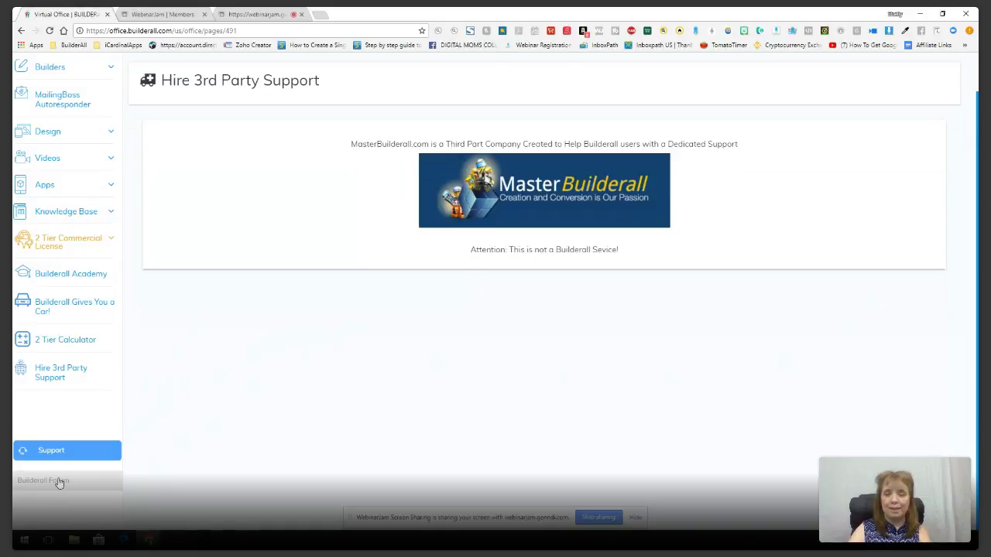
scroll(233, 338, "up", 1)
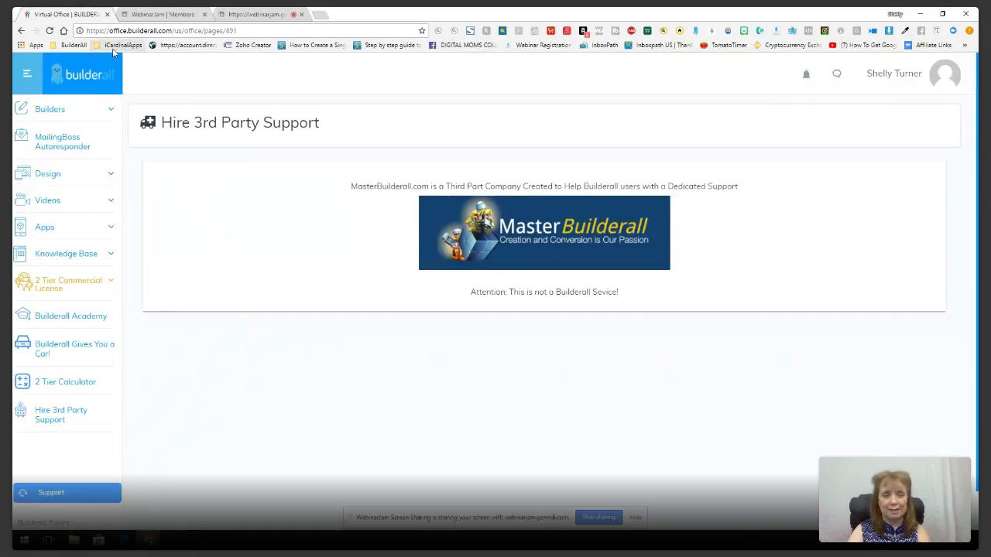
Return to the office home page, dismiss the support helper, and open the Build a Website quick start video from Quick training
left_click(83, 78)
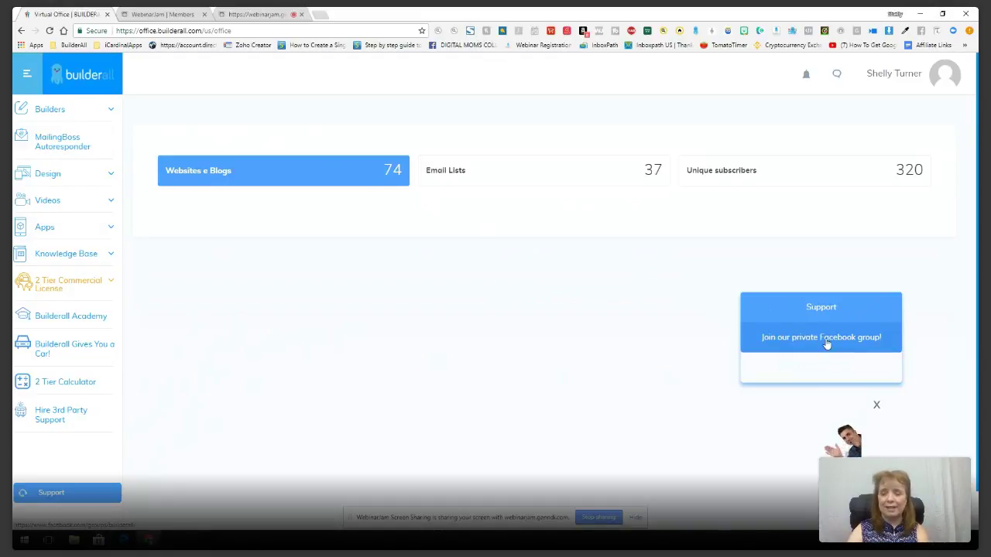
left_click(875, 404)
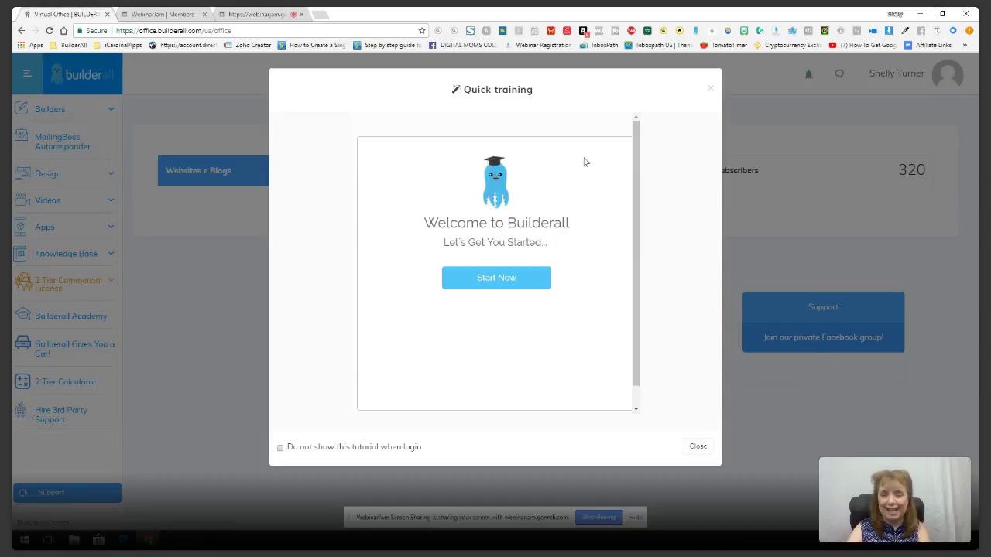
left_click(491, 285)
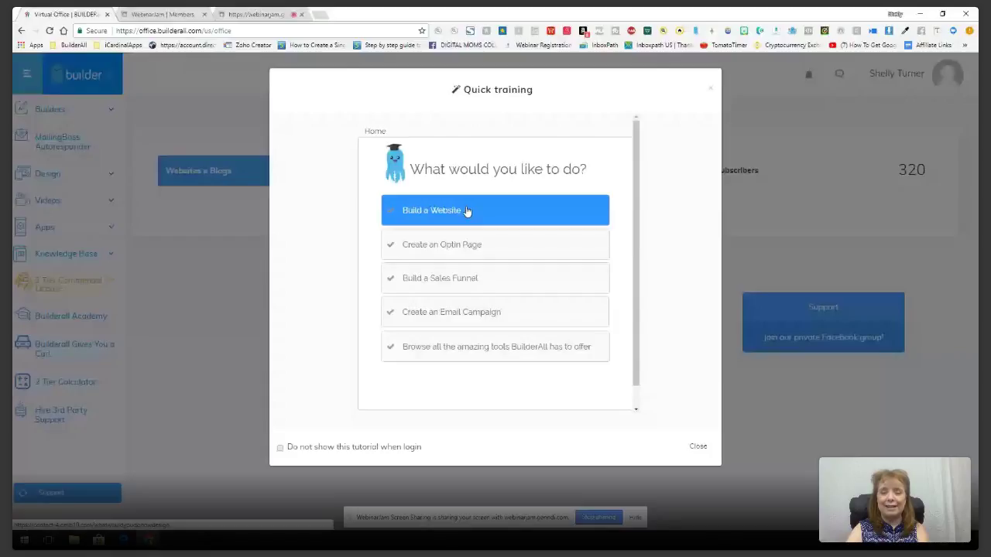
left_click(466, 211)
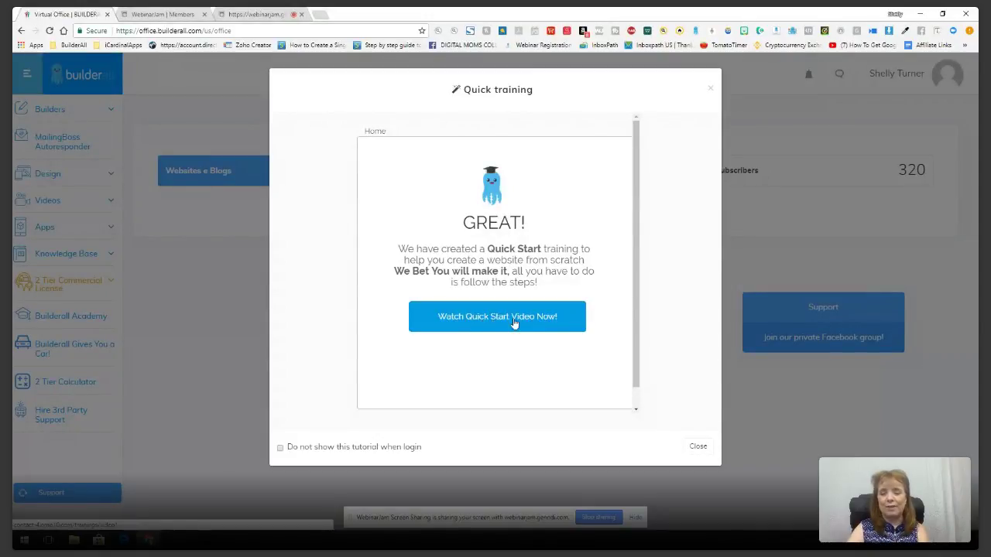
left_click(493, 317)
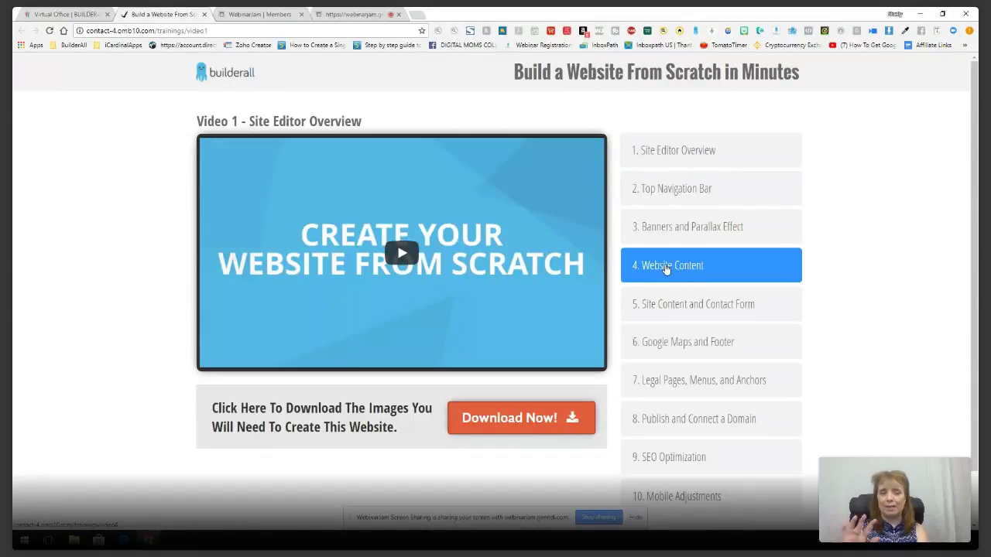
Close the Quick training window in the Builderall office and turn off screen sharing in the WebinarJam live broadcast
left_click(75, 14)
left_click(709, 89)
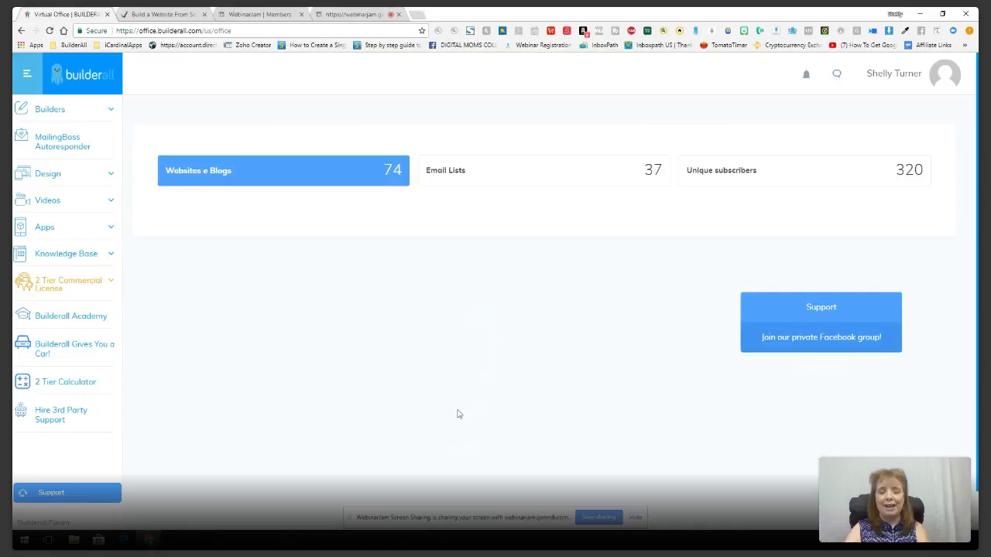
left_click(359, 15)
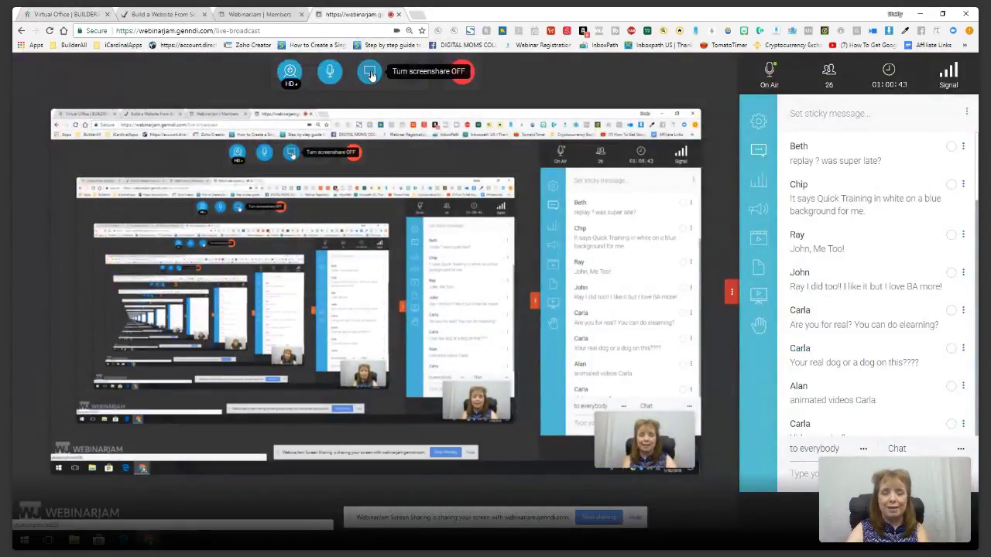
left_click(371, 74)
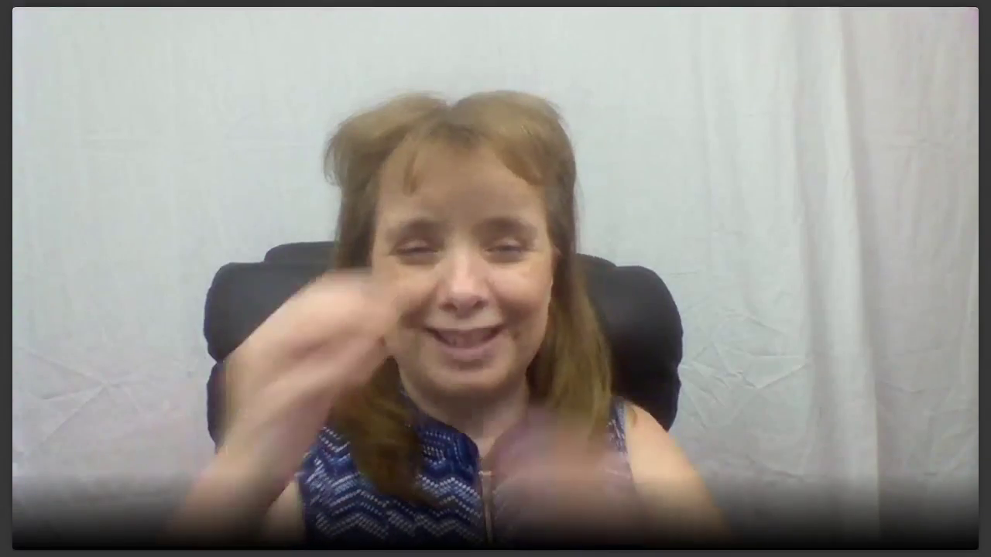
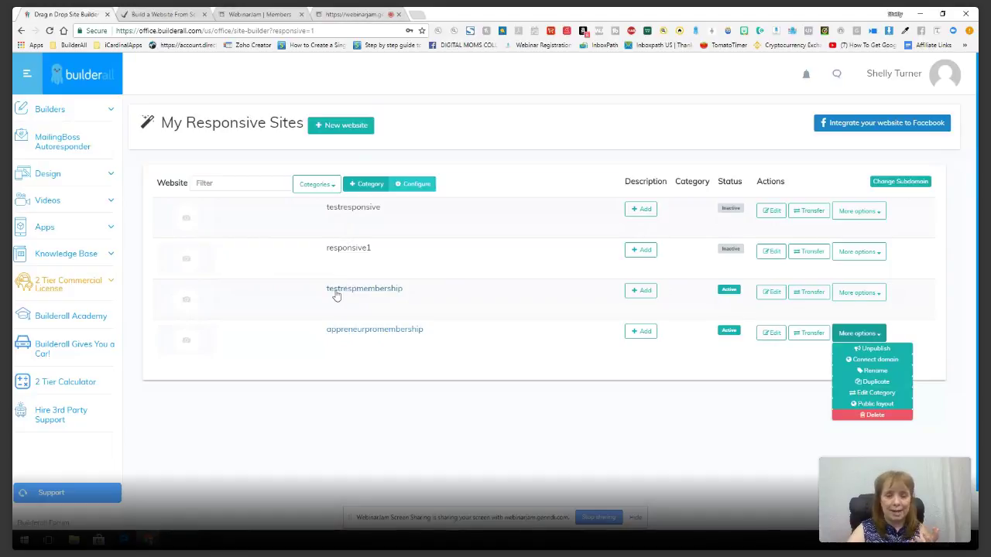
Open the published appreneurpromembership site from My Responsive Sites and look through its benefits, enrollment features and pricing plans
left_click(381, 331)
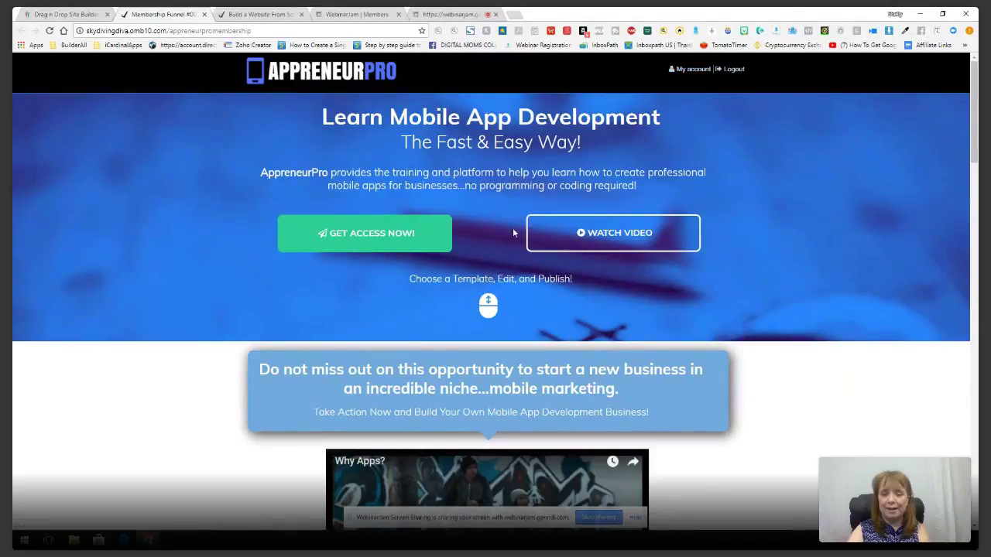
scroll(504, 263, "down", 2)
scroll(587, 398, "down", 1)
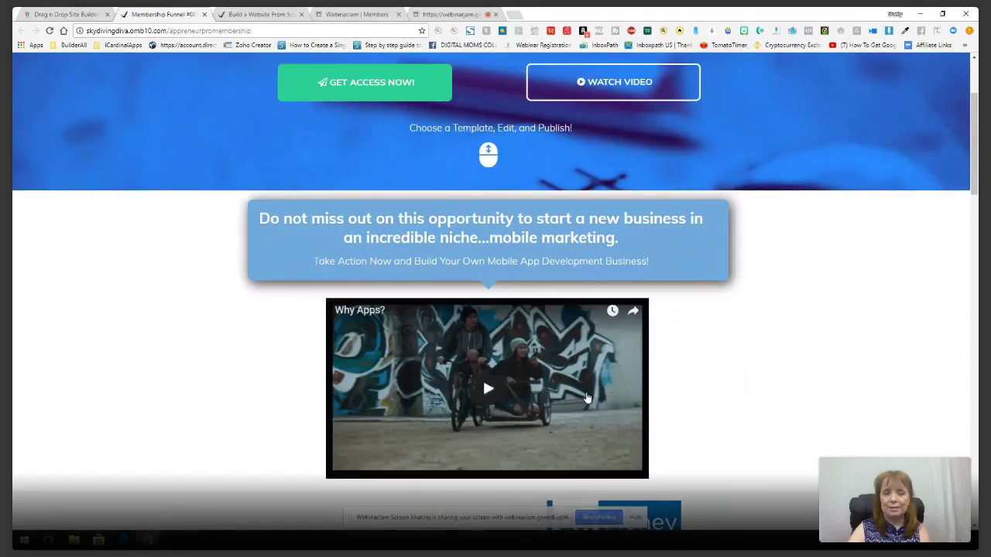
scroll(592, 410, "down", 8)
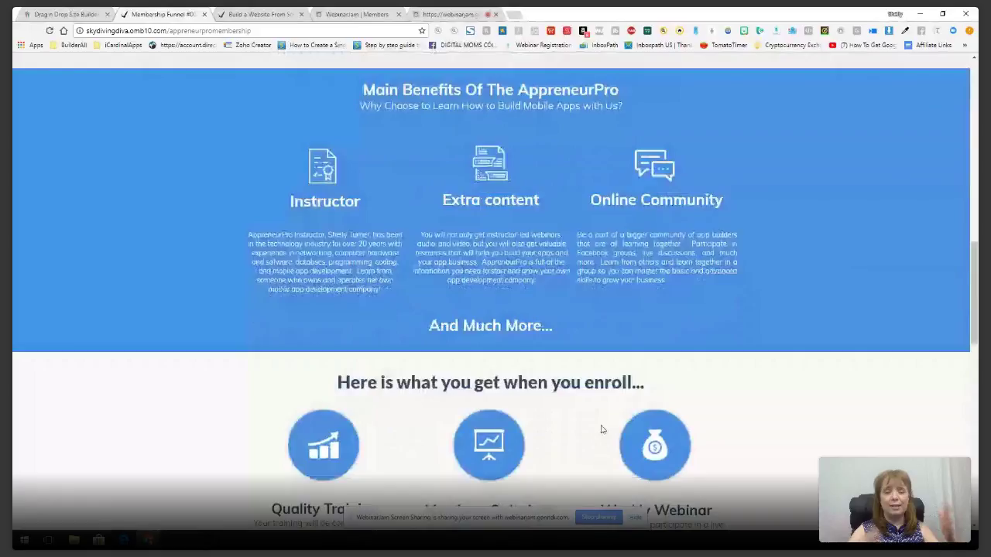
scroll(611, 422, "down", 1)
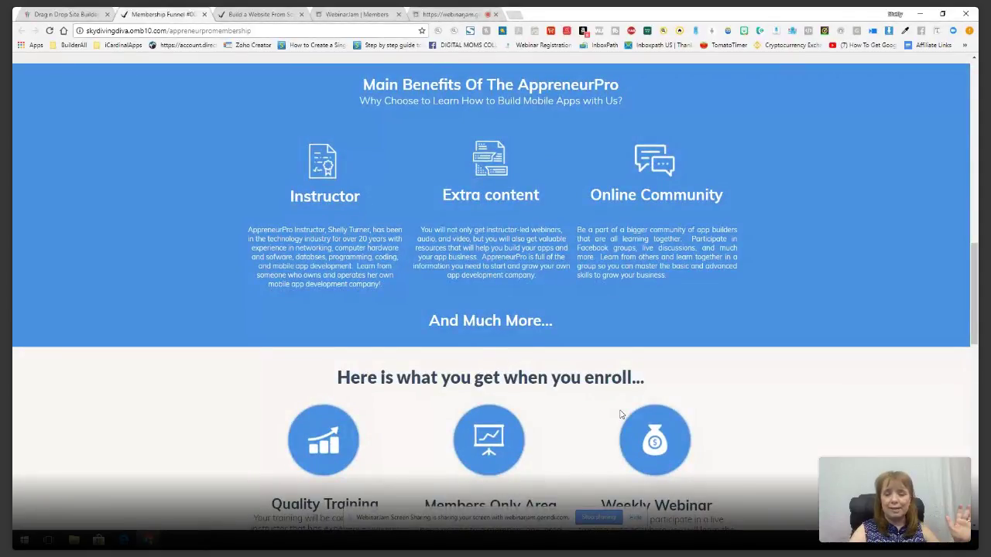
scroll(619, 414, "down", 10)
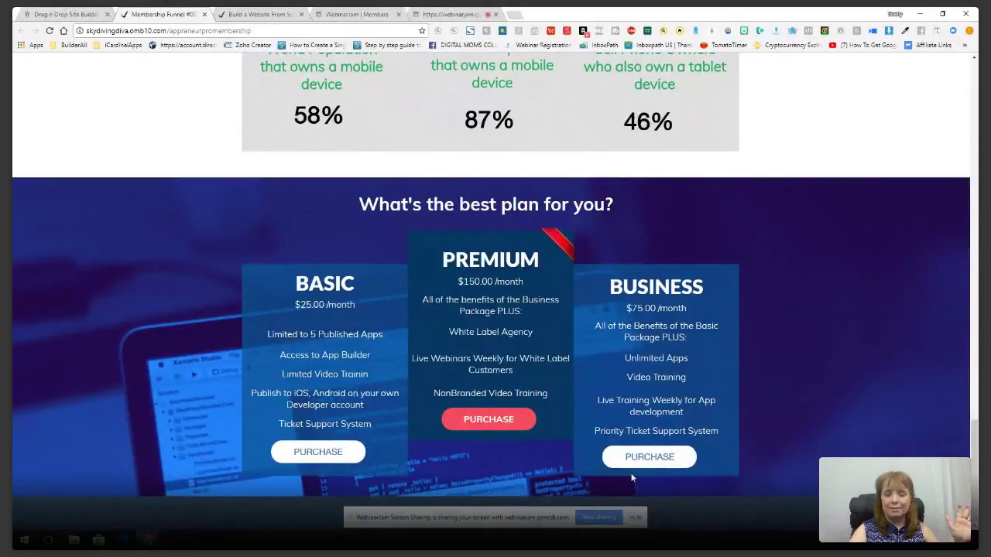
scroll(678, 445, "up", 5)
scroll(677, 439, "up", 2)
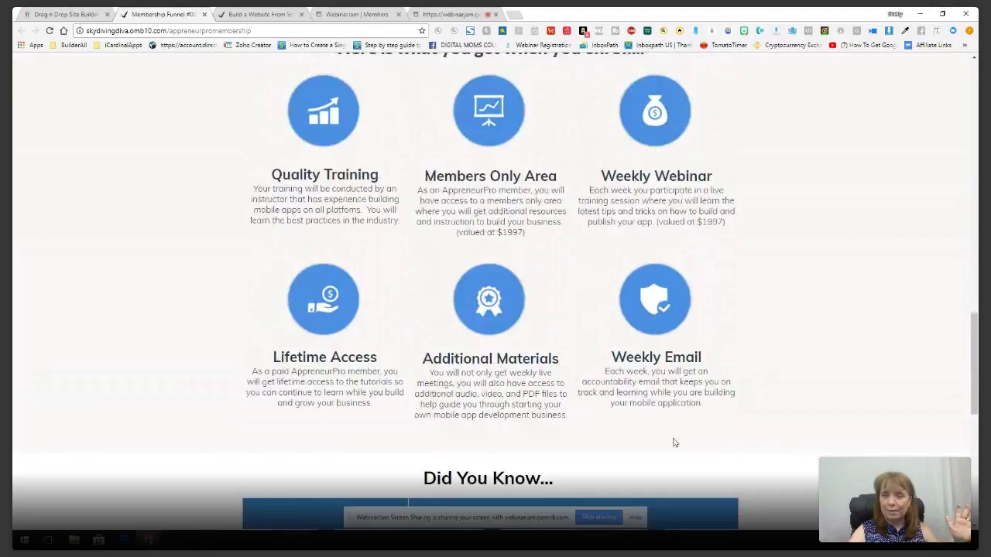
Restore the browser to a narrow floating window near the desktop's centre and inspect the membership page's responsive benefits and enrollment sections
left_click_drag(735, 14, 798, 77)
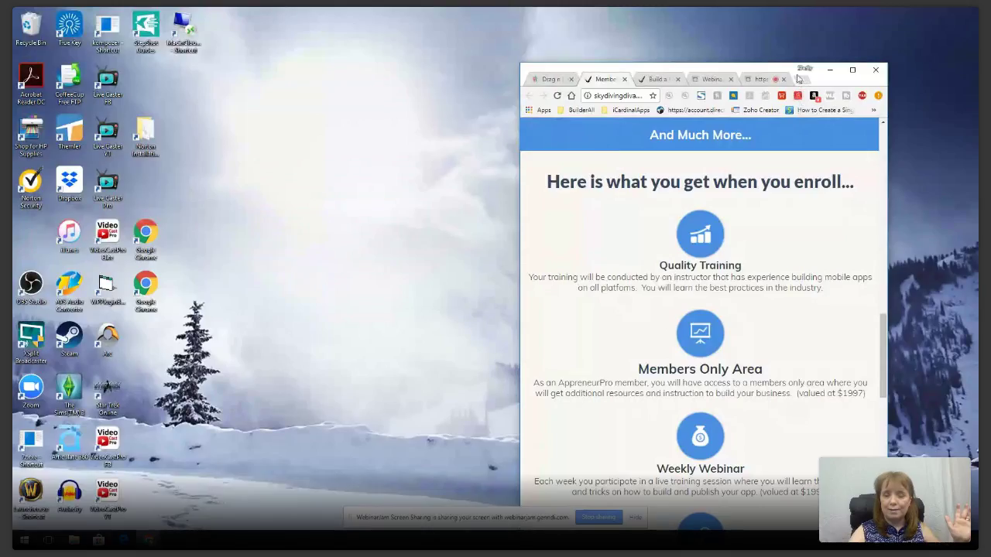
left_click_drag(797, 78, 613, 40)
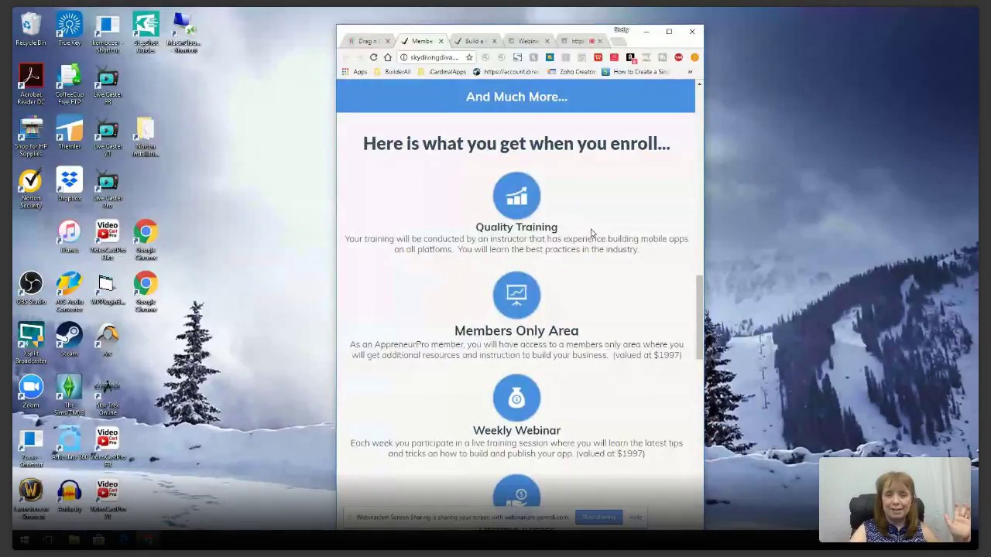
scroll(603, 263, "up", 5)
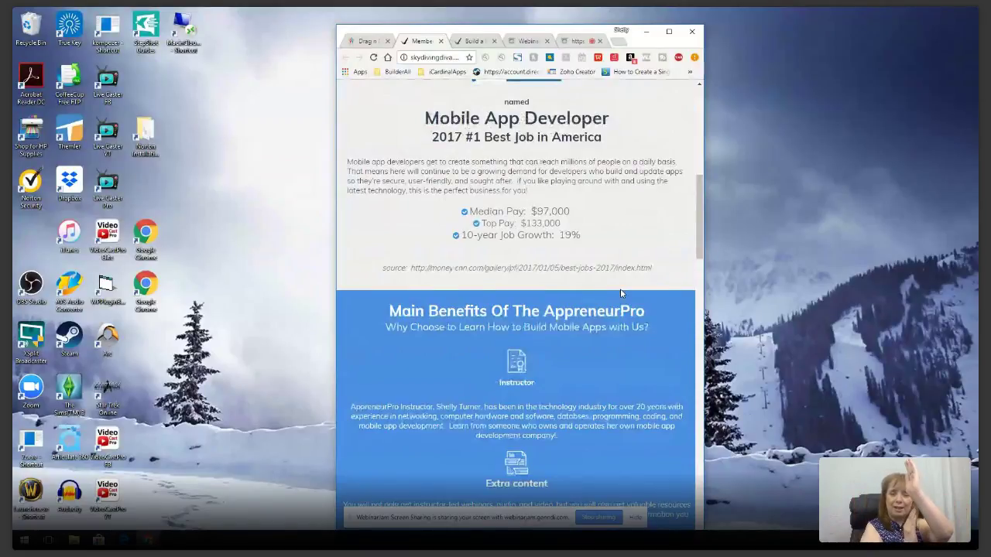
scroll(620, 293, "up", 3)
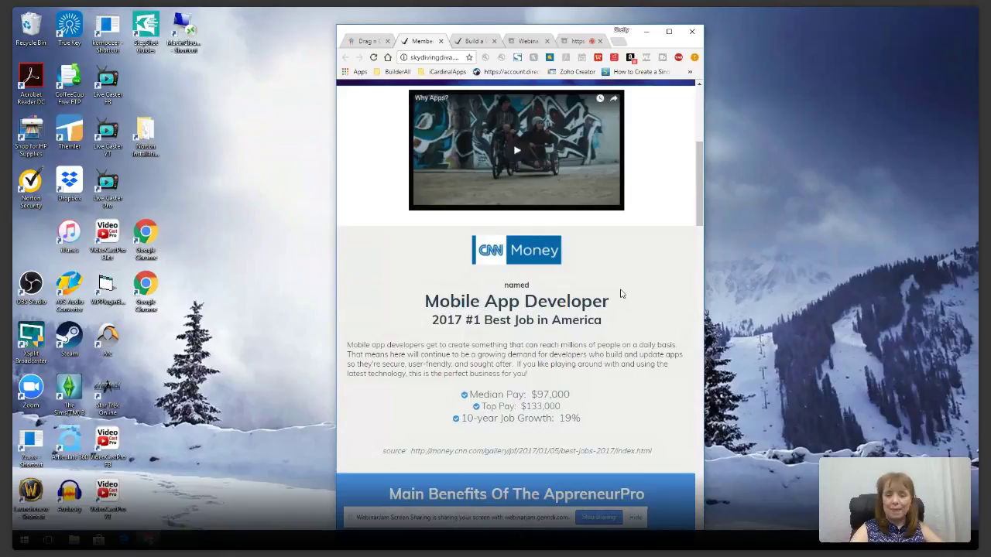
scroll(620, 293, "down", 2)
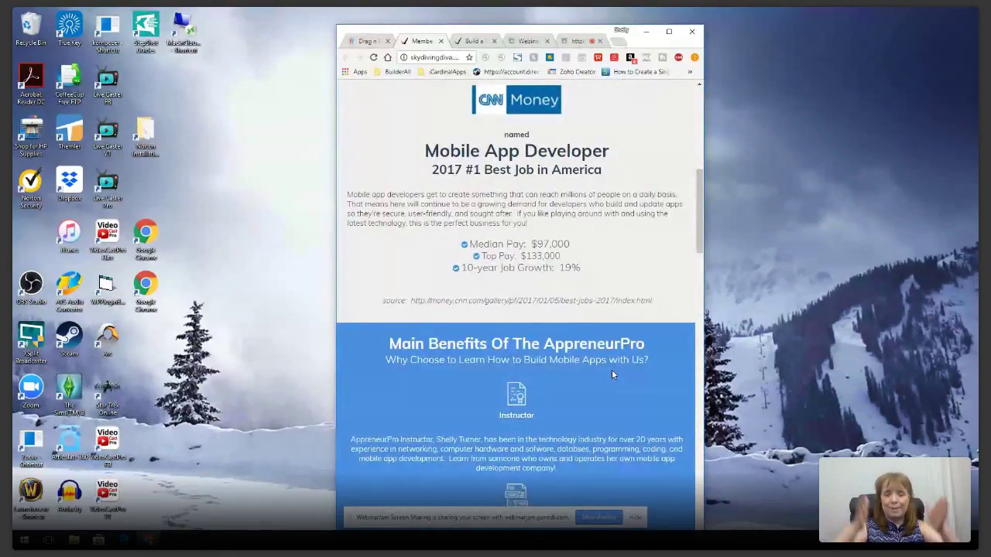
scroll(611, 370, "down", 6)
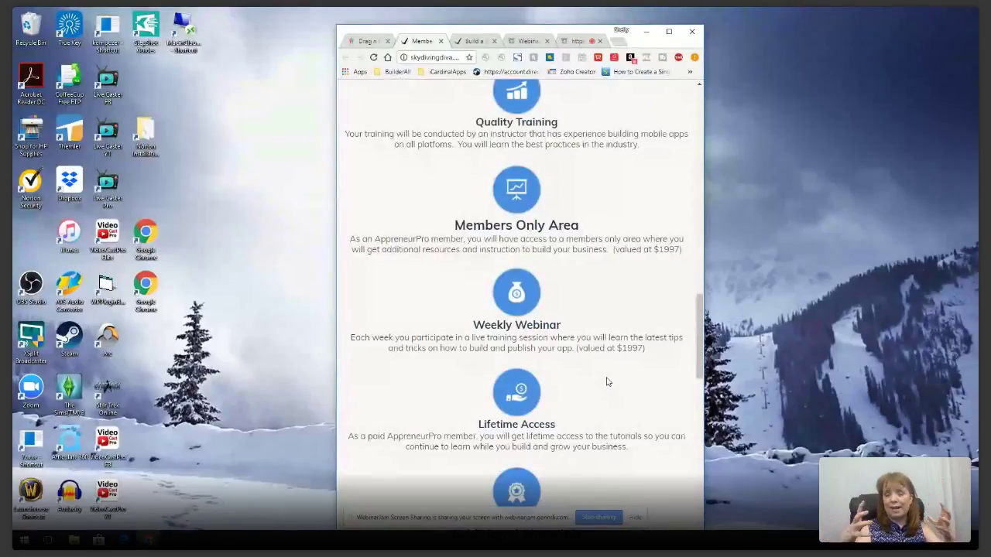
scroll(605, 376, "down", 1)
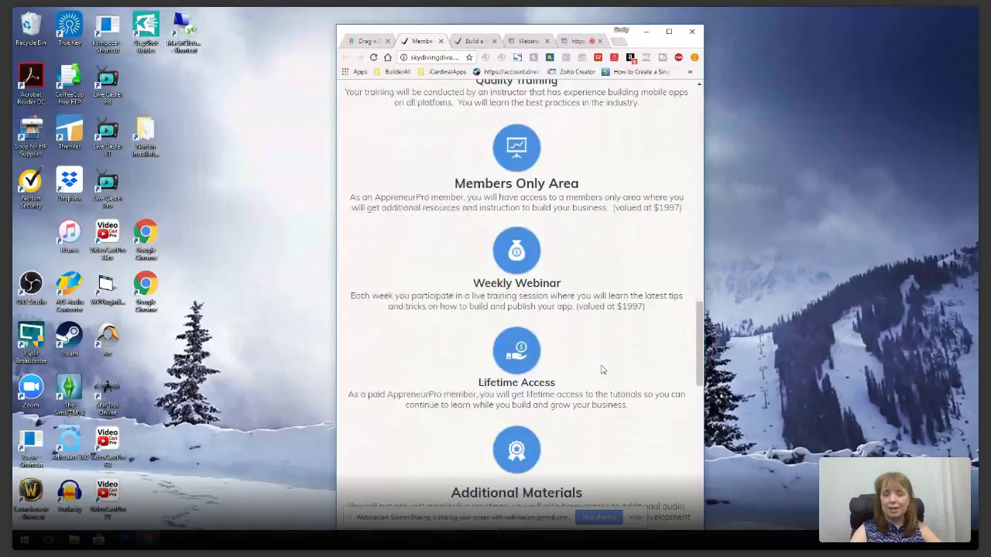
Inspect the Basic, Premium and Business pricing plans in the narrow layout, and return to the AppreneurPro header at the page's start
scroll(603, 369, "down", 10)
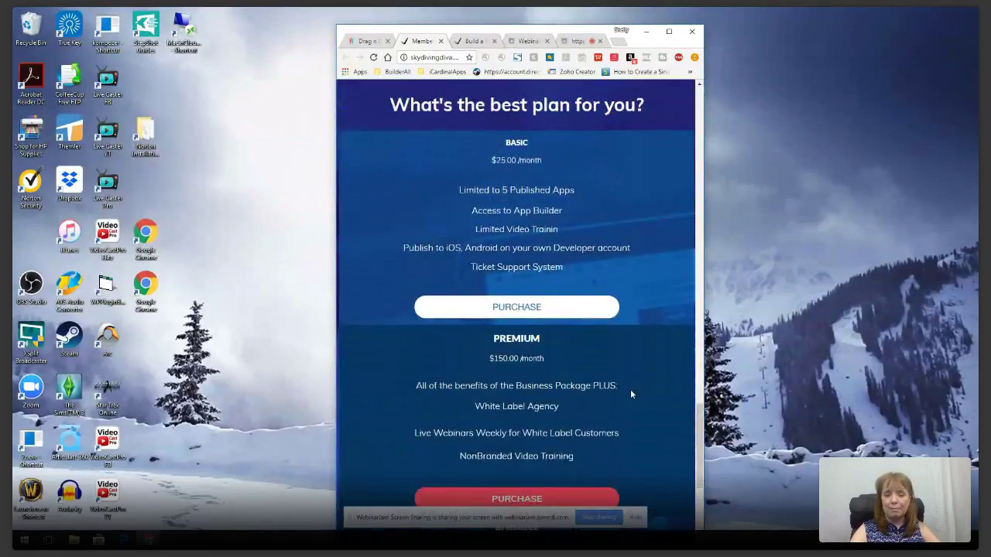
scroll(628, 400, "up", 2)
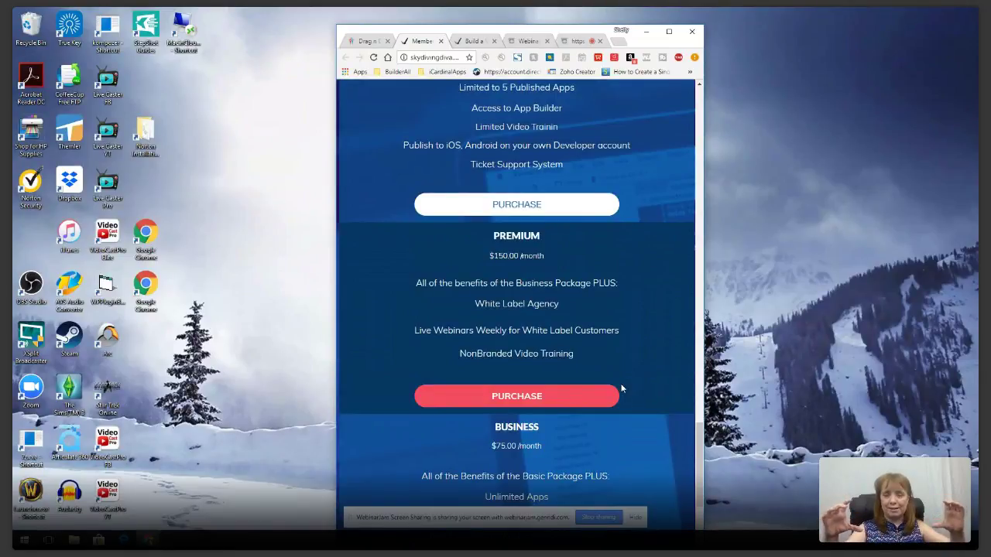
scroll(573, 427, "up", 1)
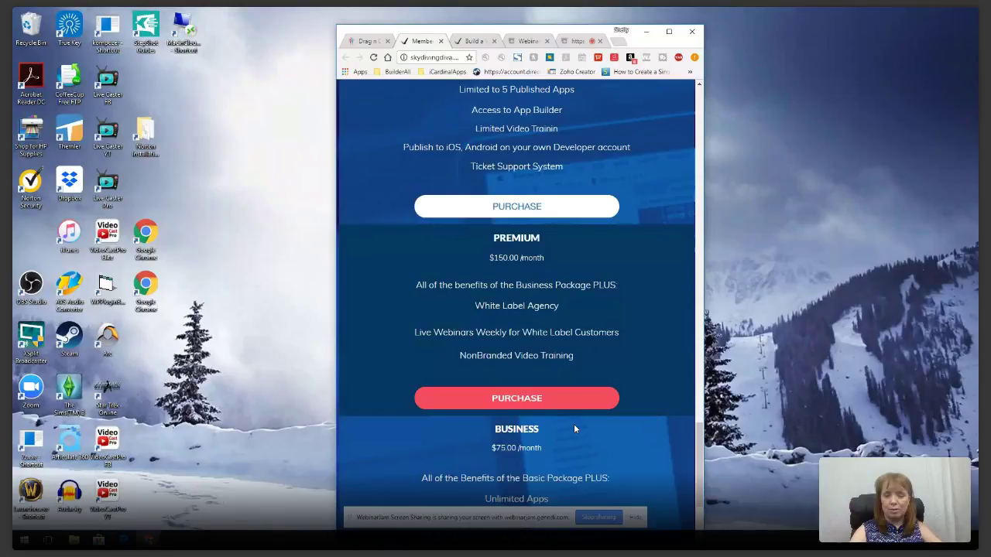
scroll(619, 415, "down", 3)
scroll(622, 411, "up", 1)
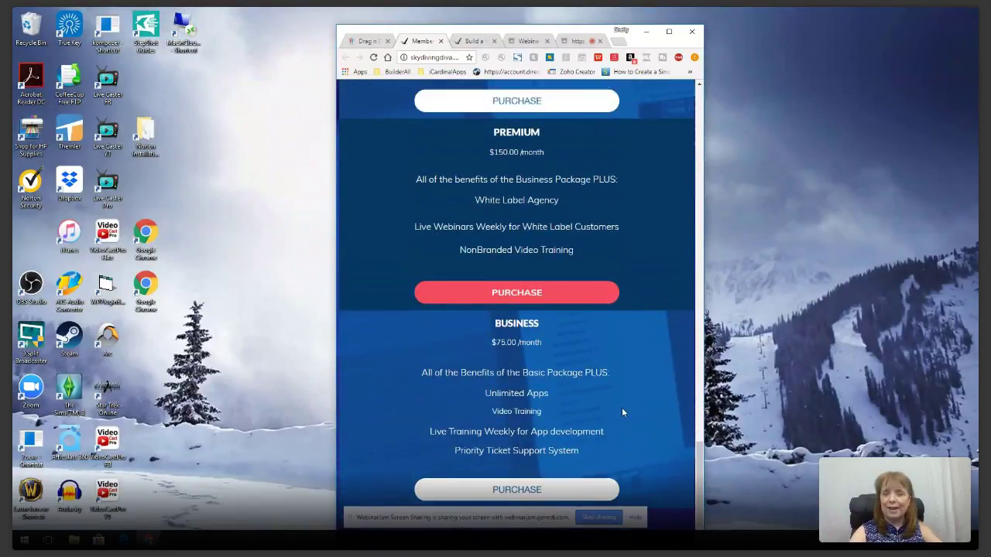
scroll(621, 412, "up", 15)
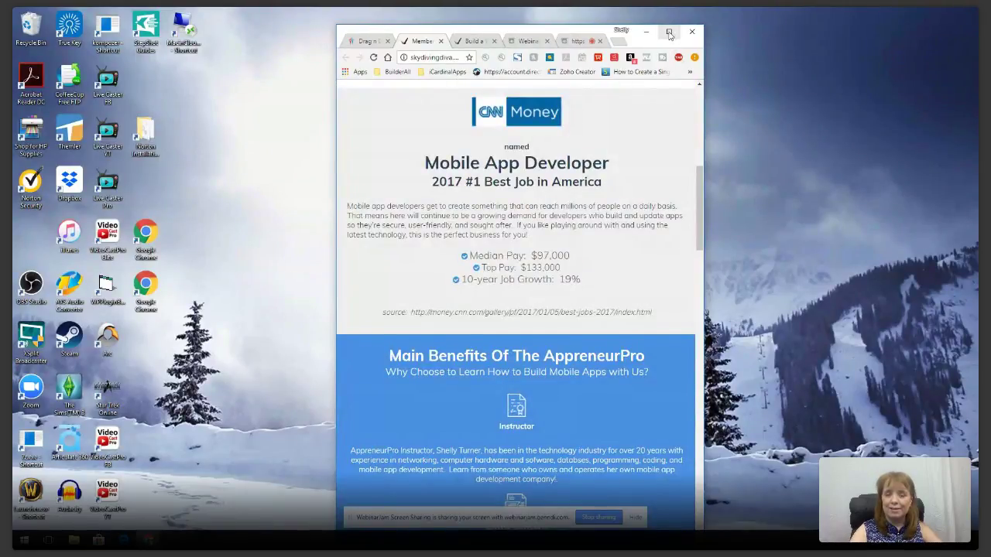
scroll(648, 271, "up", 5)
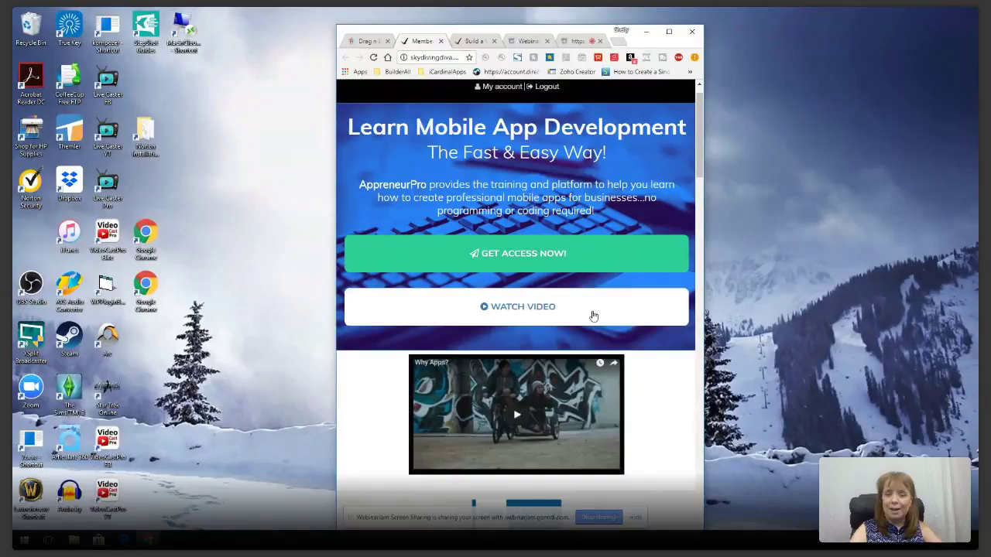
scroll(593, 315, "up", 1)
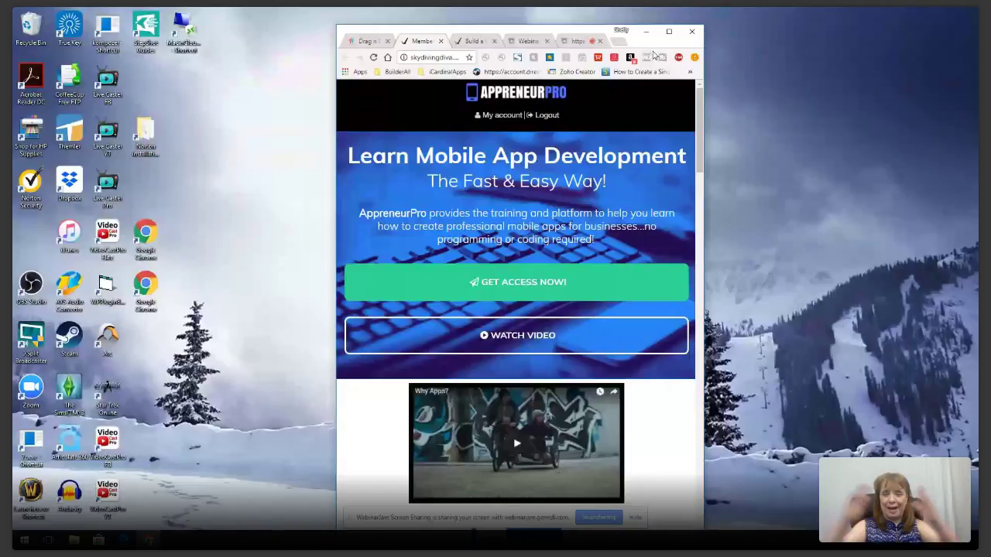
Maximize the browser window and switch to the WebinarJam live broadcast page
left_click(668, 31)
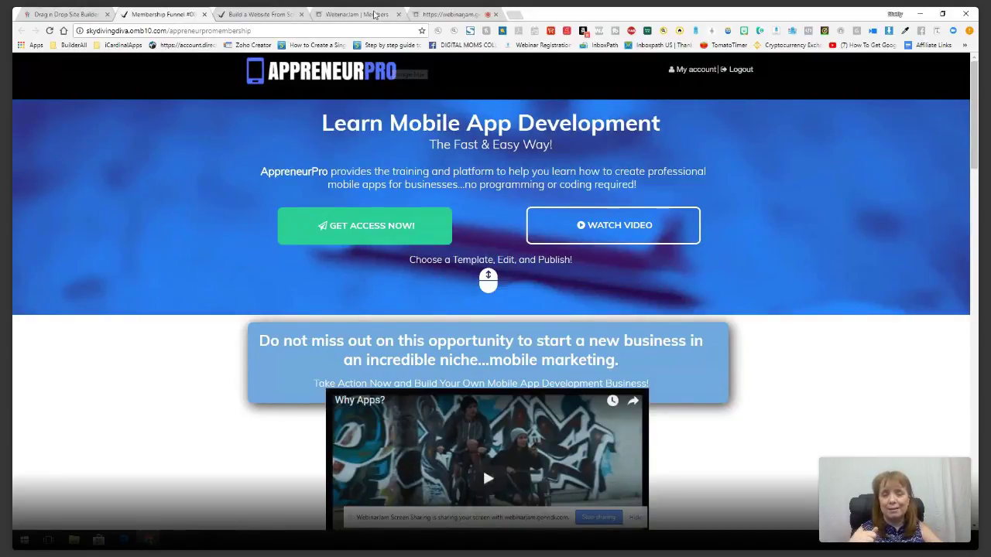
left_click(462, 15)
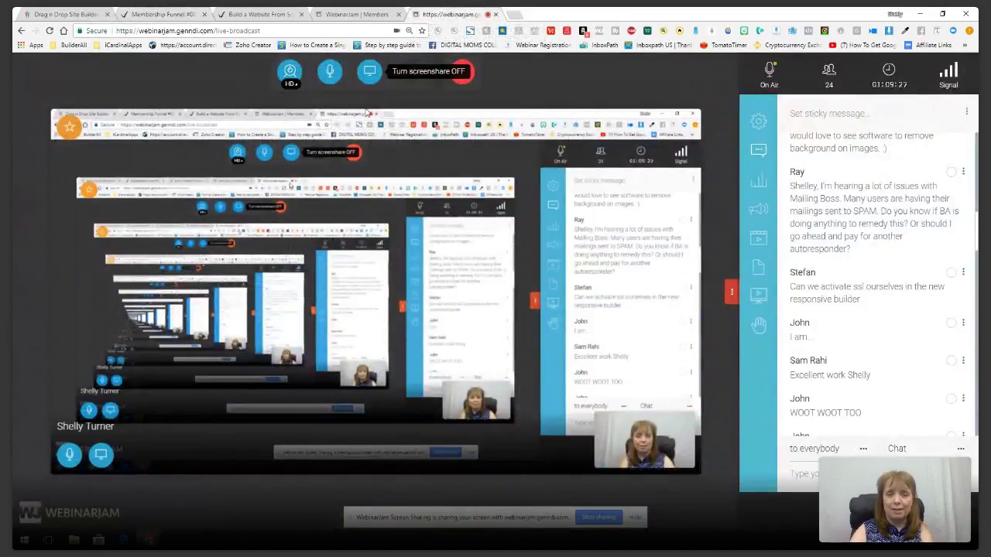